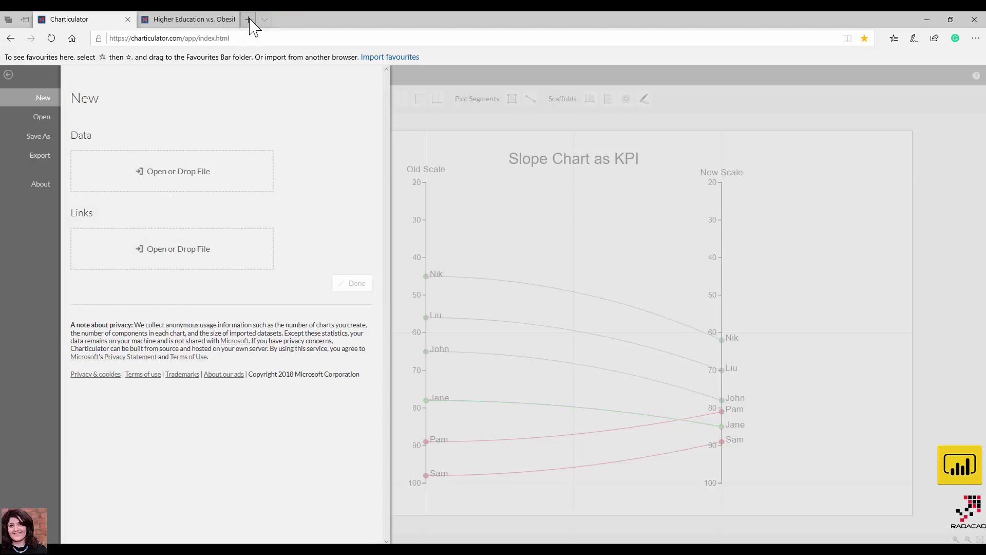
# Step: Close the new-chart pane and open charticulator.com in a separate browser tab
pyautogui.click(836, 202)
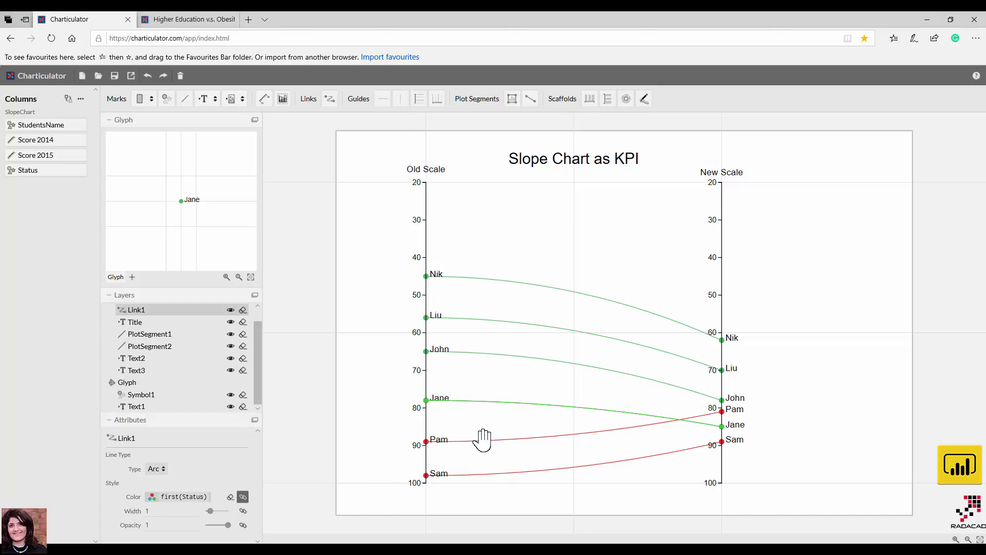
pyautogui.click(248, 19)
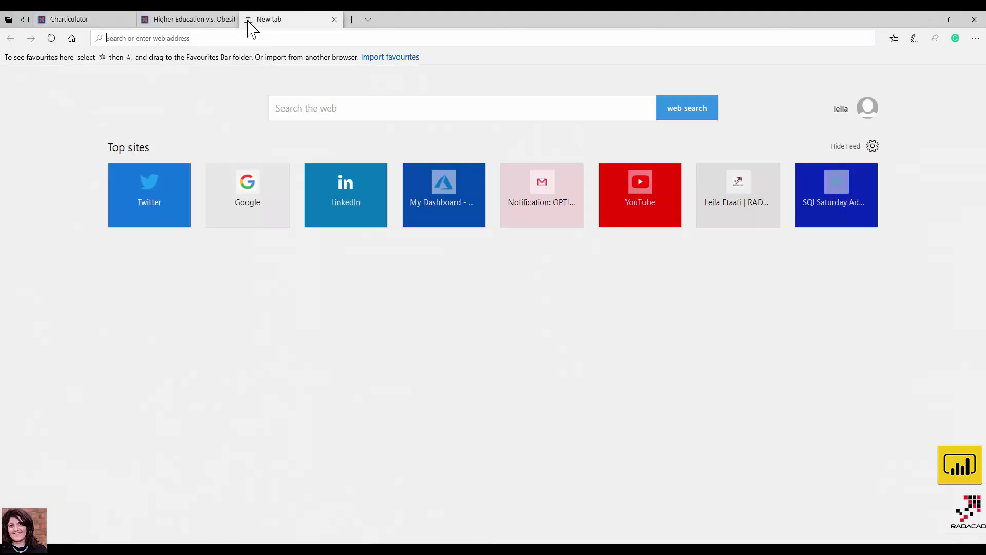
pyautogui.write('charticulator.com/')
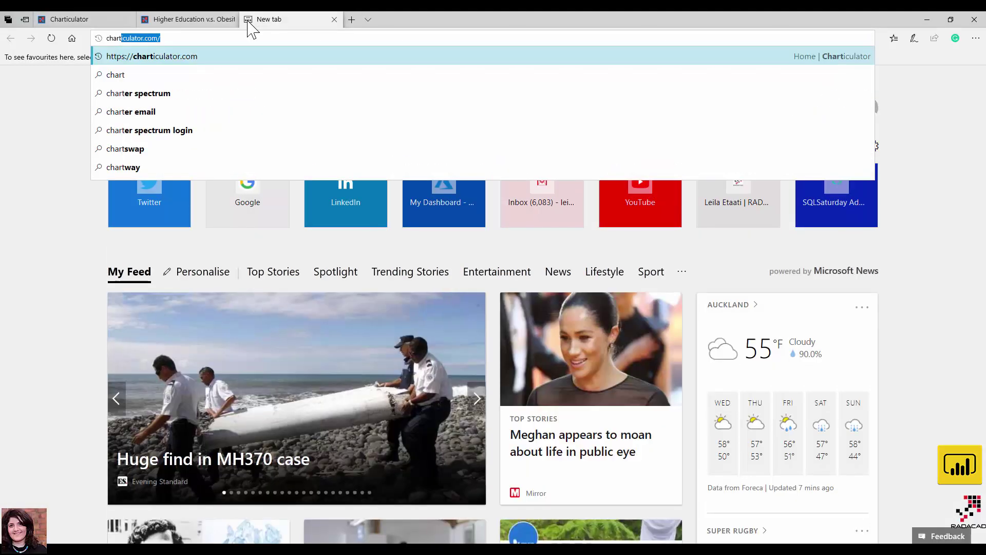
pyautogui.press('Return')
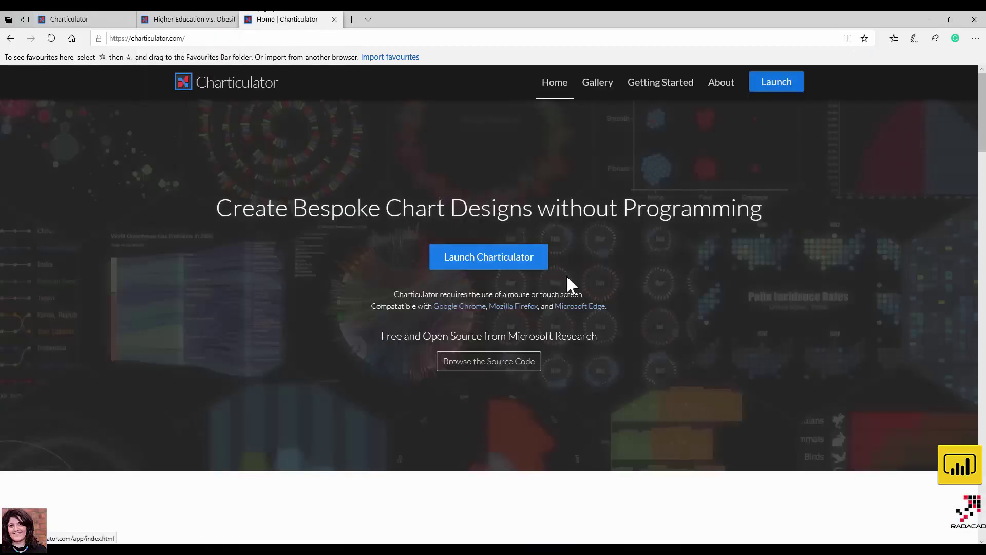
# Step: Open the gallery's "Higher education v.s. obesity in the United States" example and review its chart, description and creation process section
pyautogui.click(598, 87)
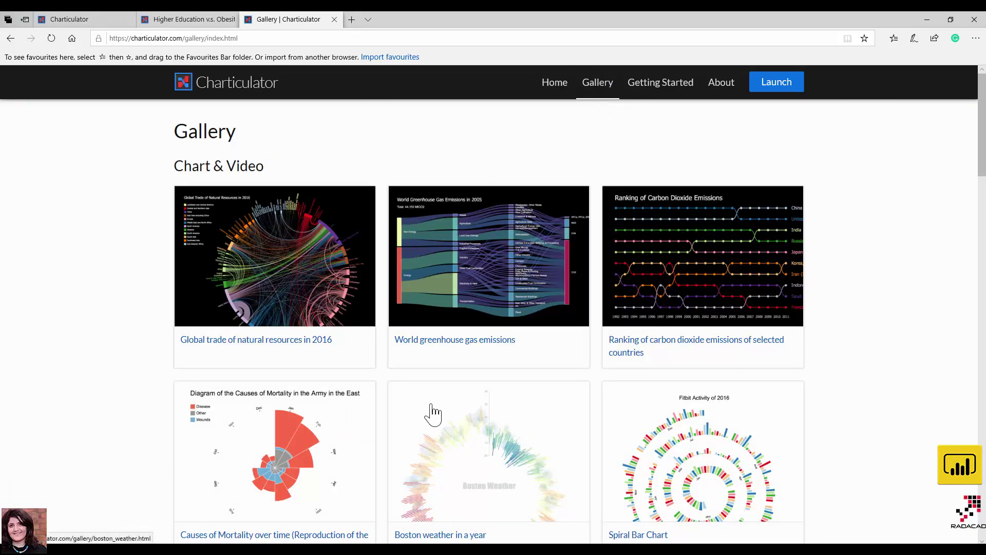
pyautogui.scroll(-3, 431, 411)
pyautogui.scroll(-15, 434, 414)
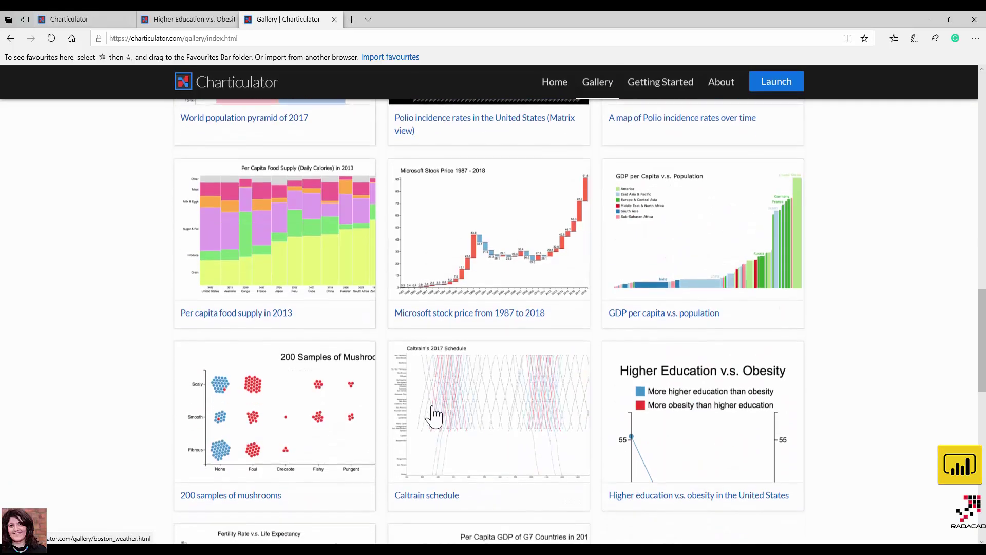
pyautogui.scroll(-3, 434, 413)
pyautogui.click(696, 271)
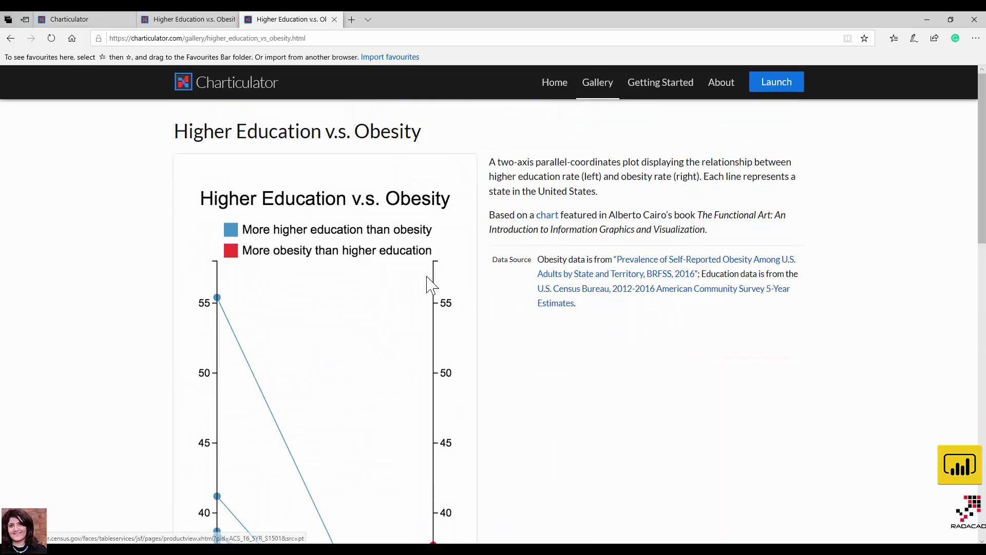
pyautogui.scroll(-15, 429, 279)
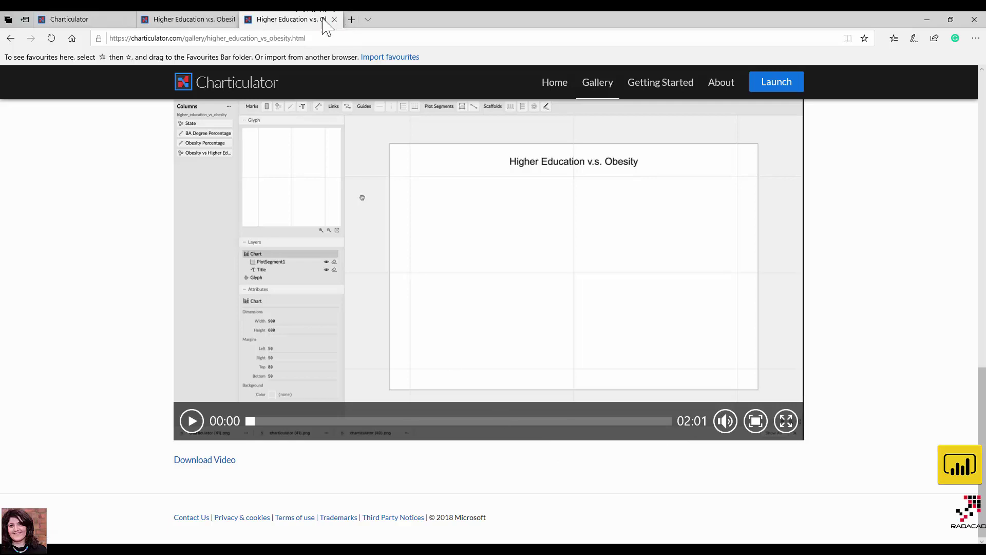
pyautogui.scroll(10, 319, 291)
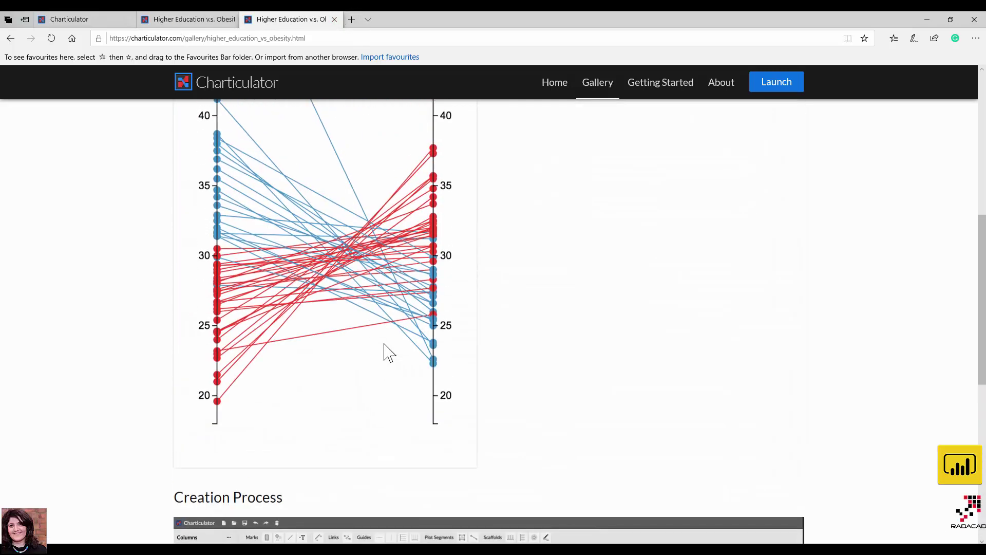
pyautogui.scroll(3, 447, 352)
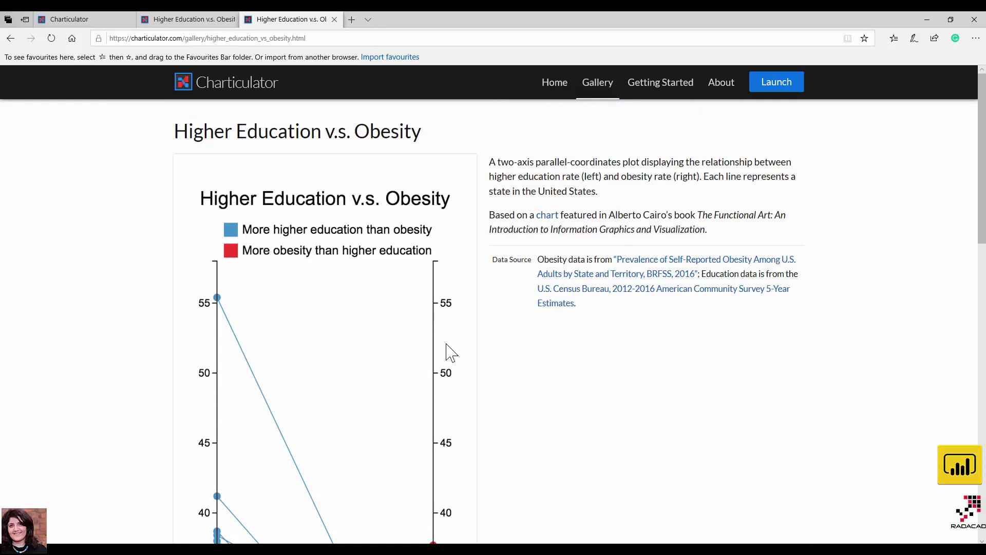
pyautogui.scroll(-13, 447, 352)
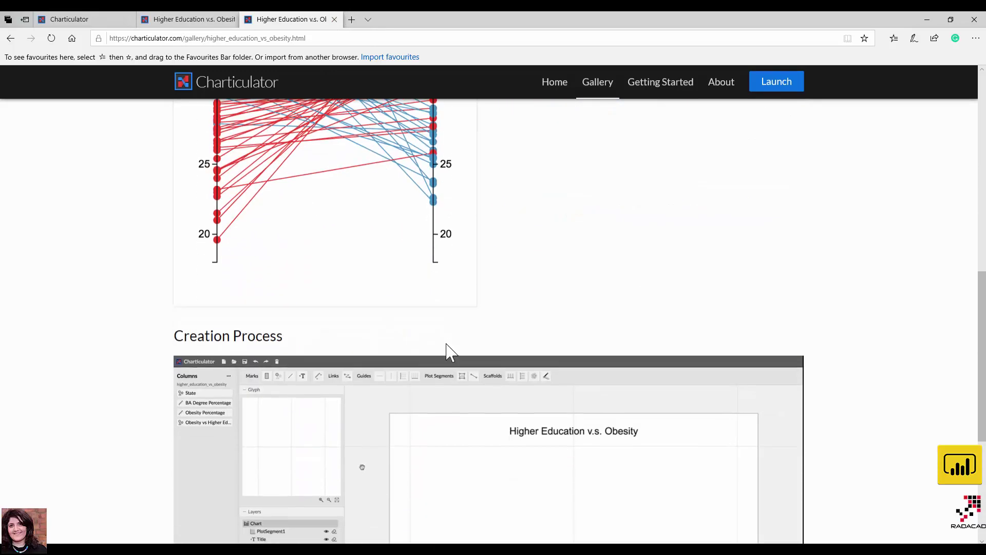
# Step: Close the duplicate Higher Education v.s. Obesity tab and return to the Charticulator chart editor
pyautogui.click(210, 21)
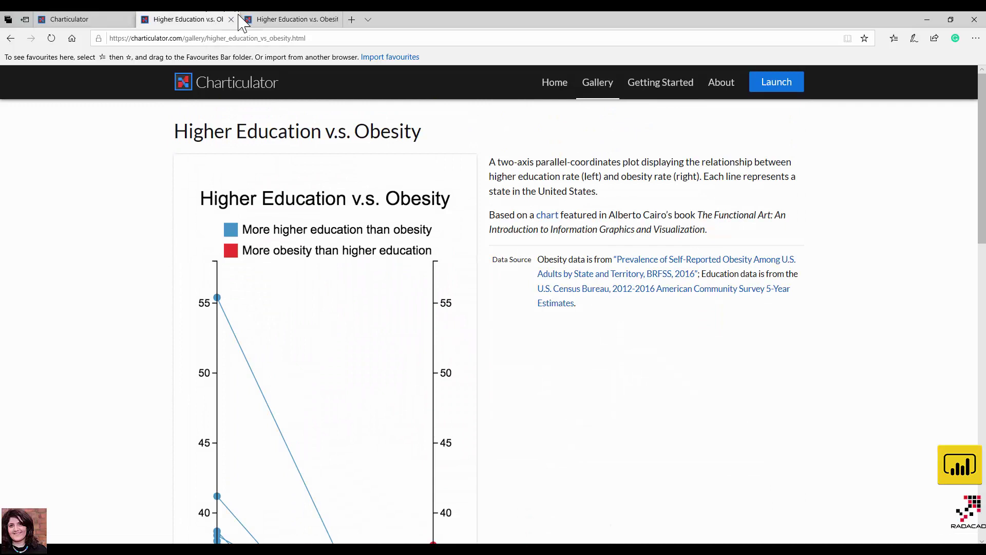
pyautogui.click(232, 21)
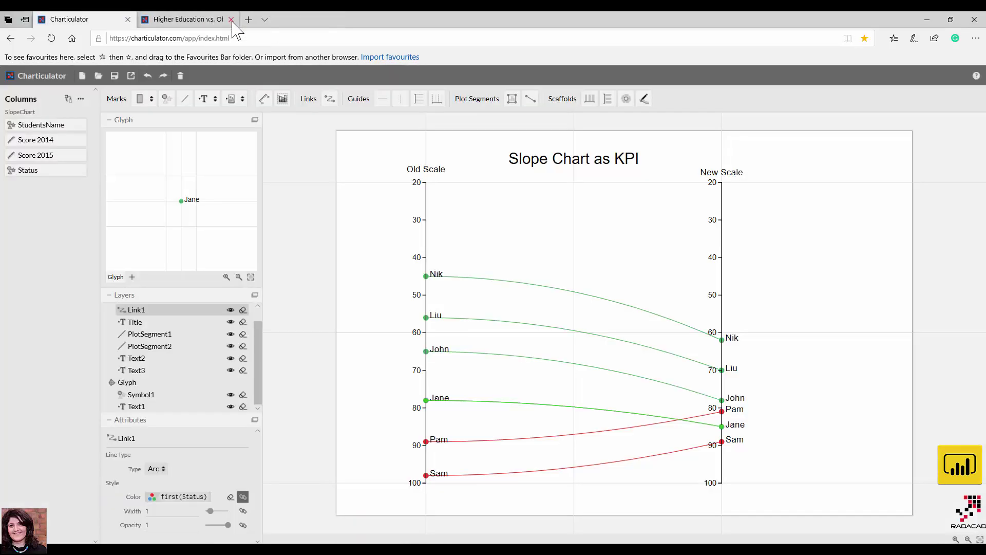
pyautogui.click(195, 23)
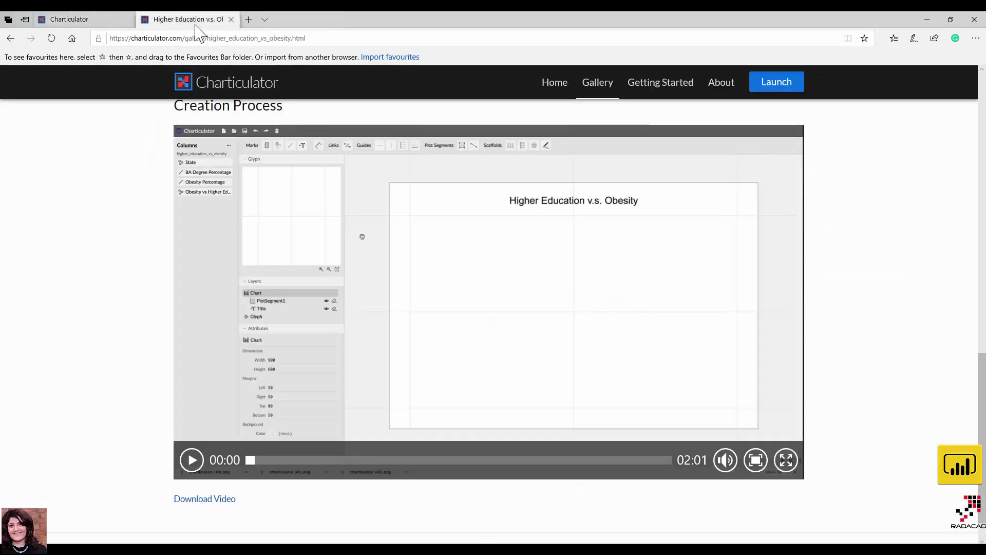
pyautogui.click(101, 21)
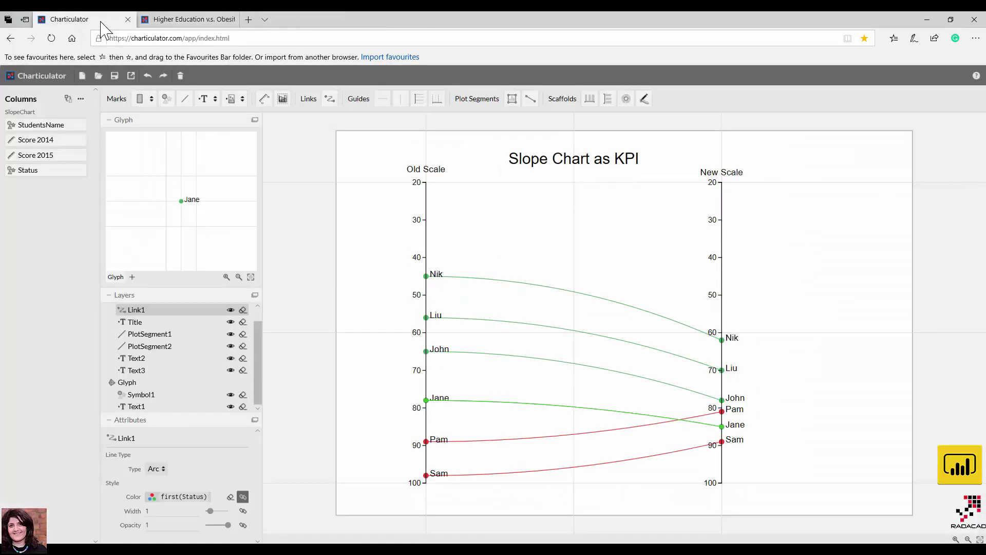
# Step: Start a new chart and load SlopeChart.csv from the datasets folder as its data
pyautogui.click(79, 77)
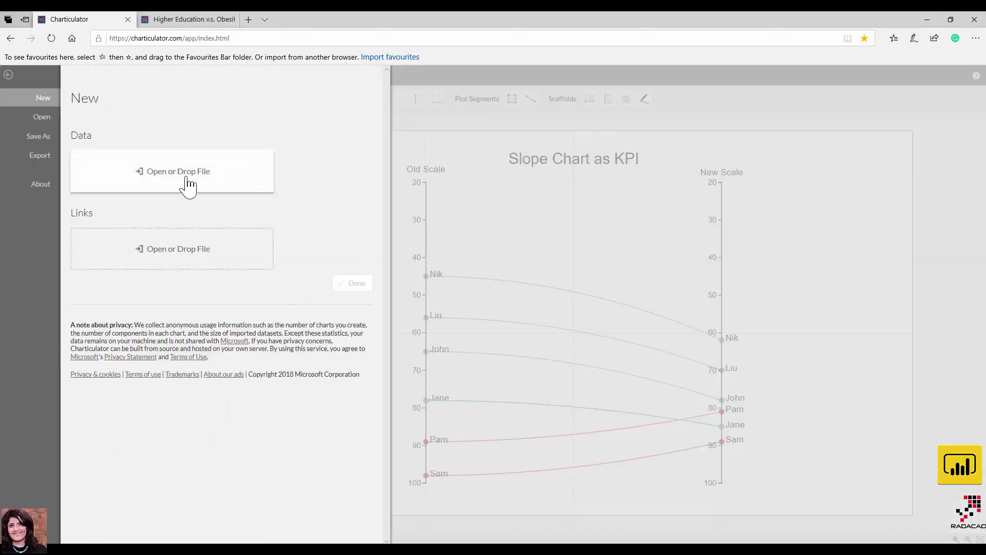
pyautogui.click(188, 186)
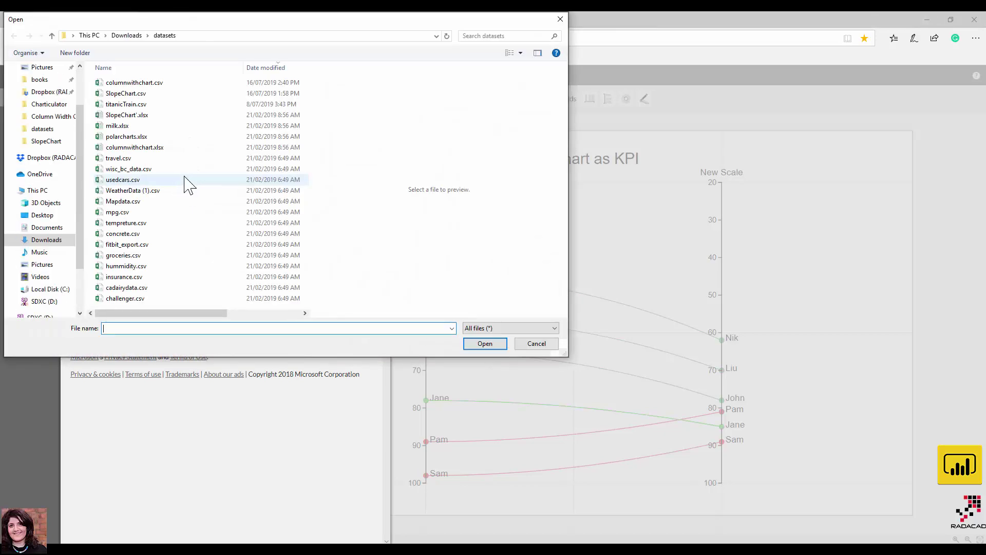
pyautogui.click(142, 94)
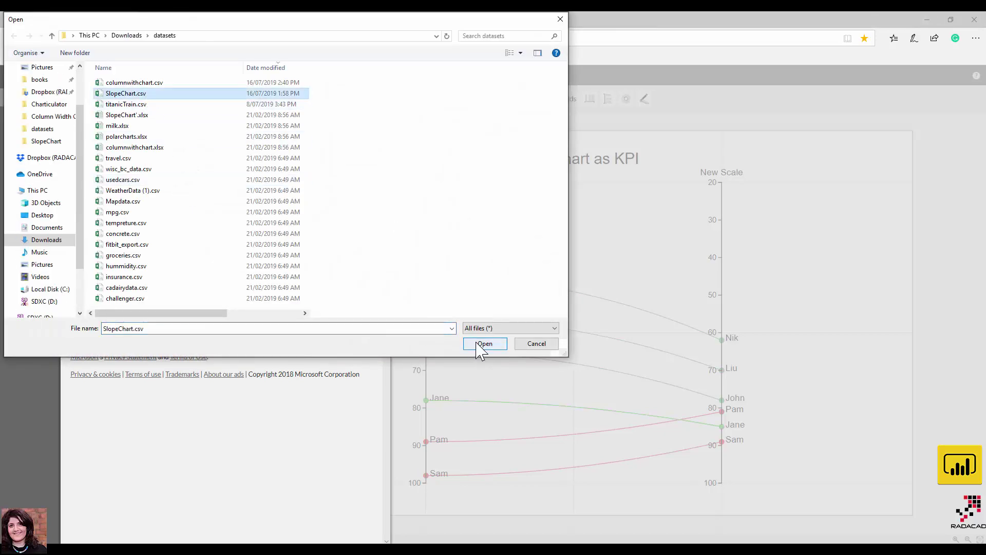
pyautogui.click(482, 344)
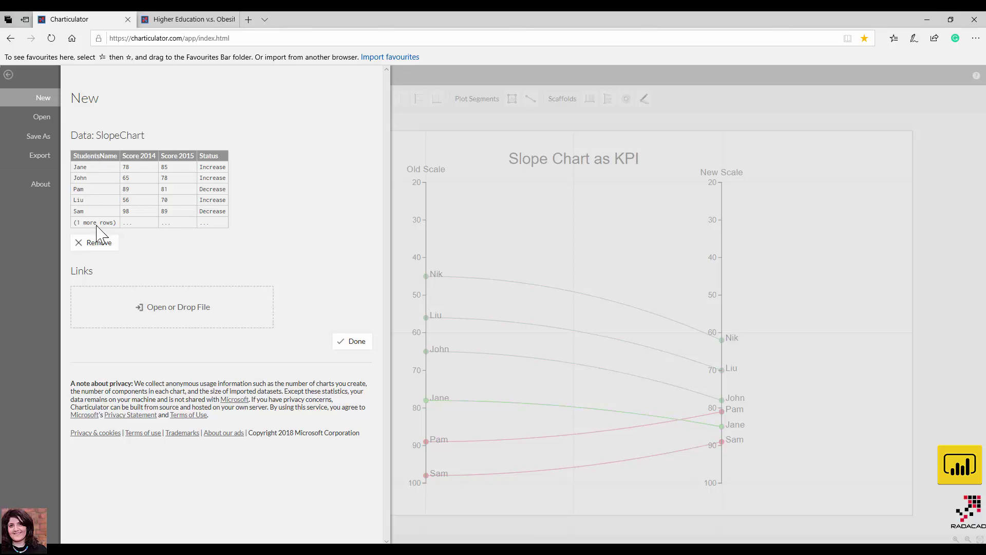
# Step: Remove the loaded data and try to load SlopeChart'.xlsx as the chart data instead
pyautogui.click(96, 242)
pyautogui.click(160, 187)
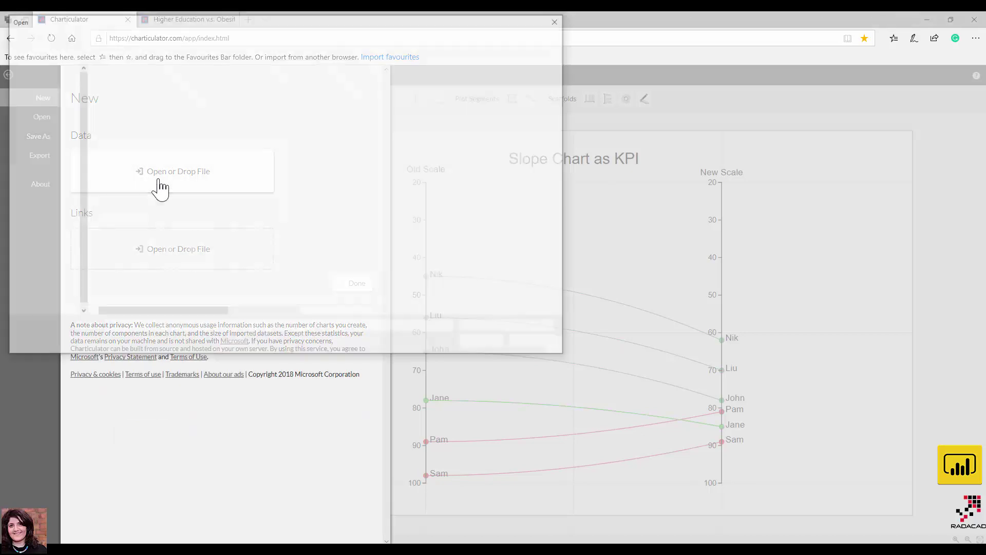
pyautogui.click(150, 116)
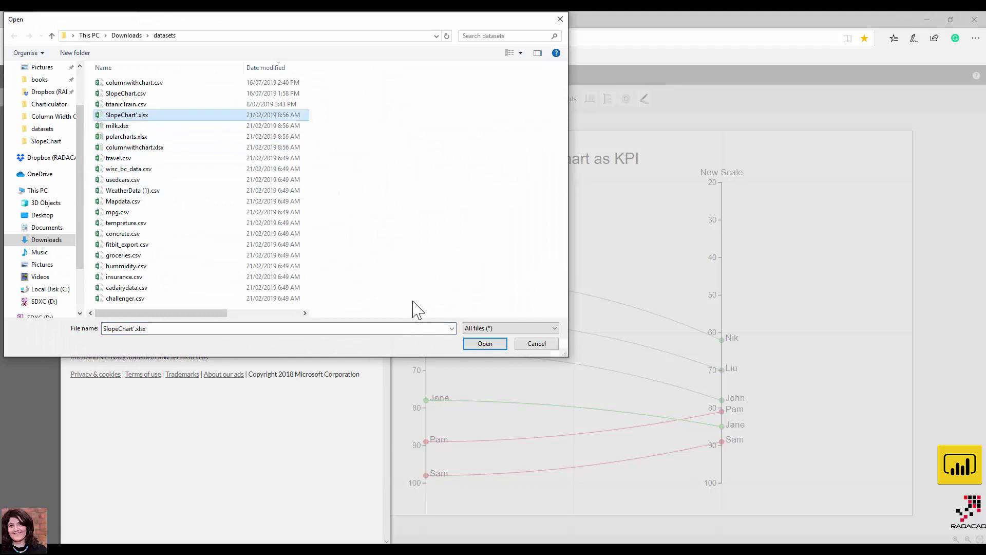
pyautogui.click(482, 343)
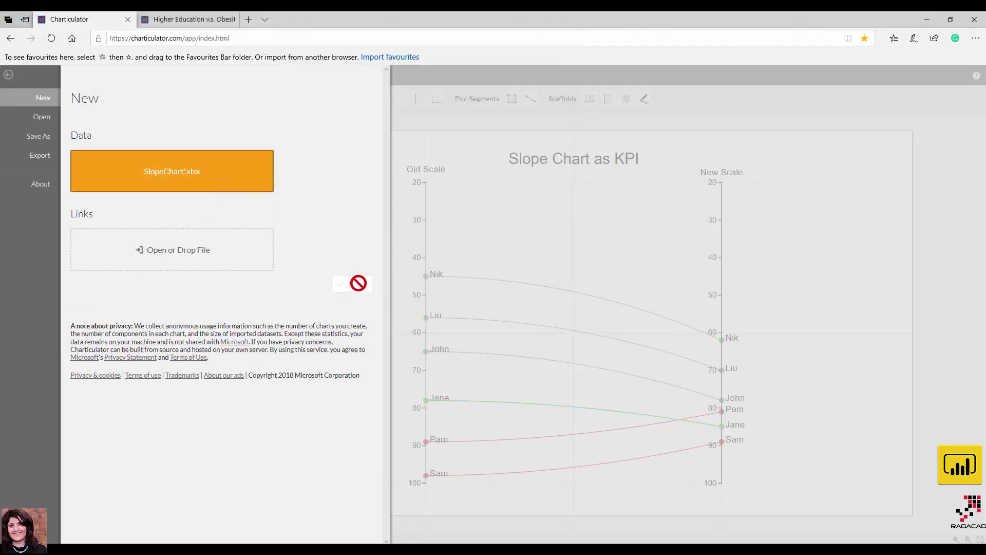
# Step: Load SlopeChart.csv as the data source and create the new chart from it
pyautogui.click(128, 184)
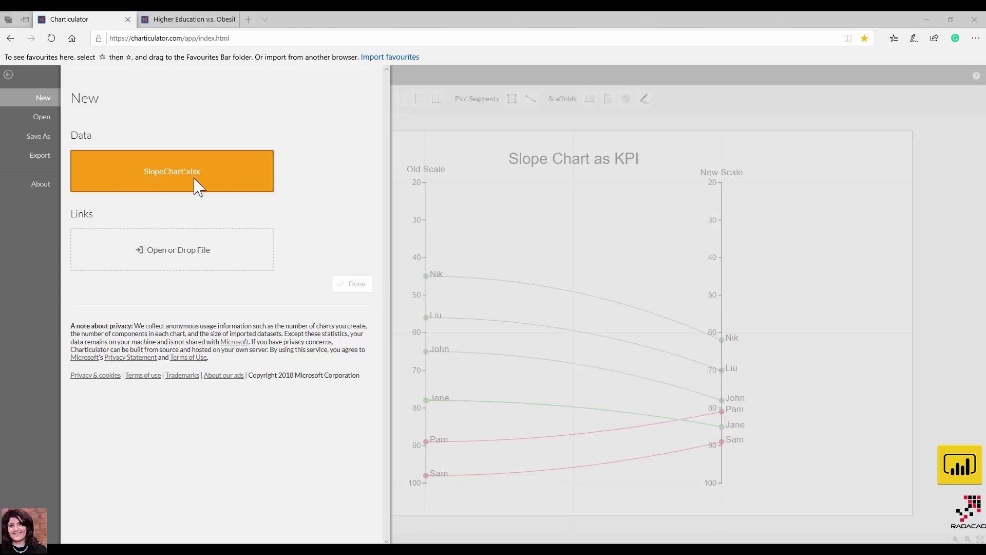
pyautogui.click(135, 94)
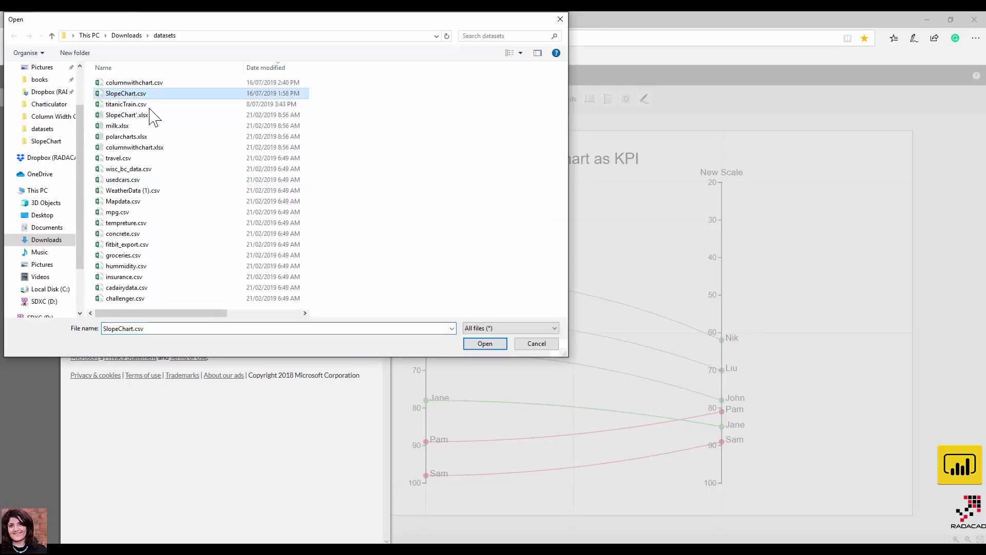
pyautogui.click(485, 344)
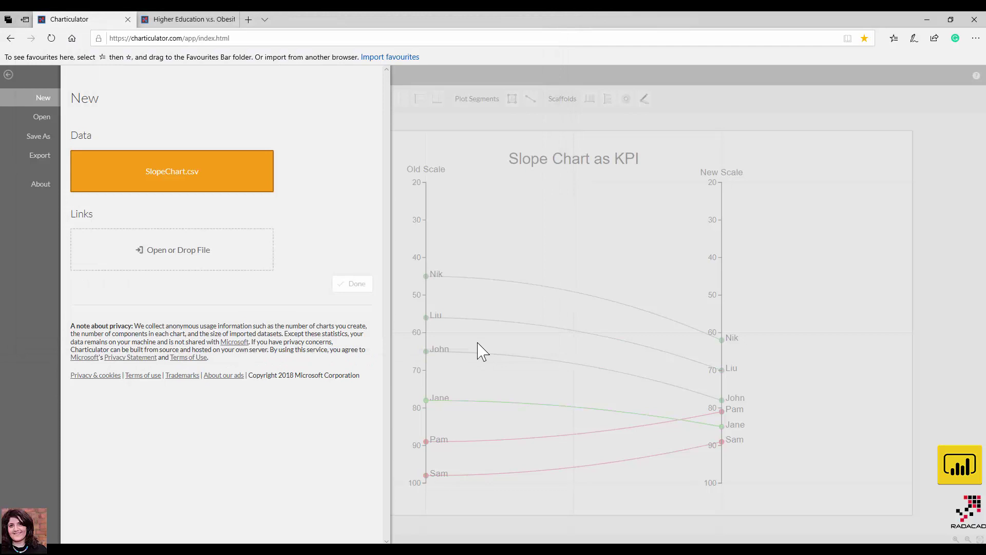
pyautogui.click(351, 344)
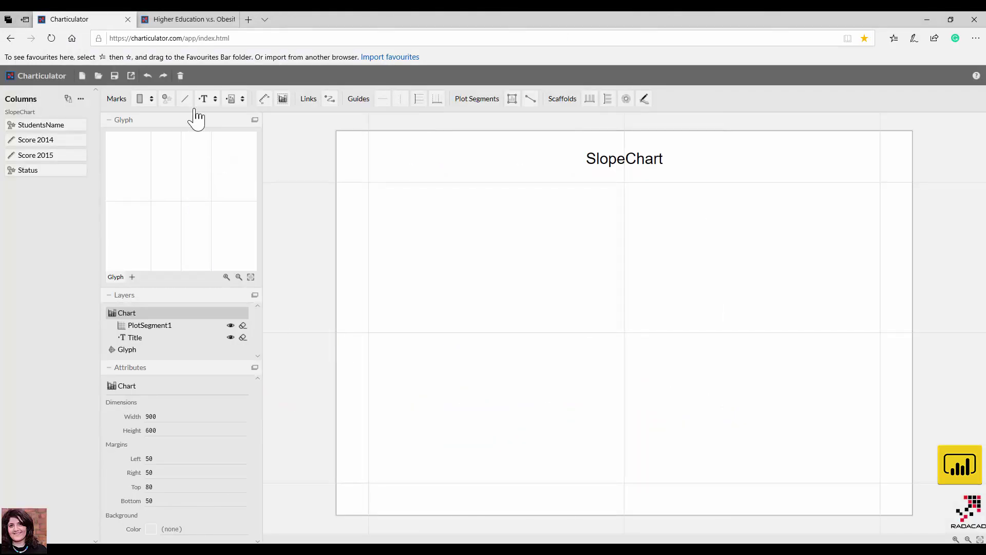
# Step: Place a symbol mark at the centre of the glyph and delete the default rectangular plot segment
pyautogui.click(166, 99)
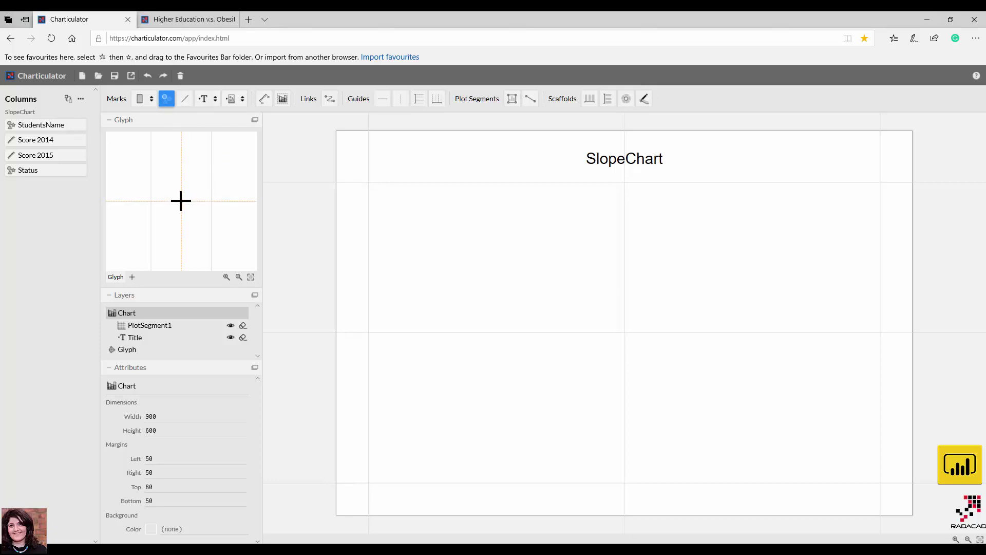
pyautogui.click(181, 201)
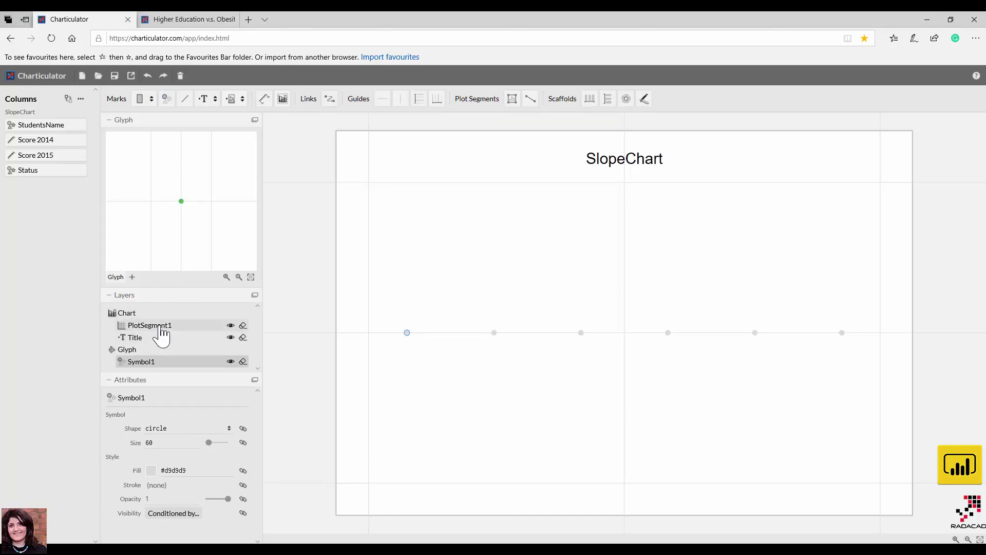
pyautogui.click(131, 329)
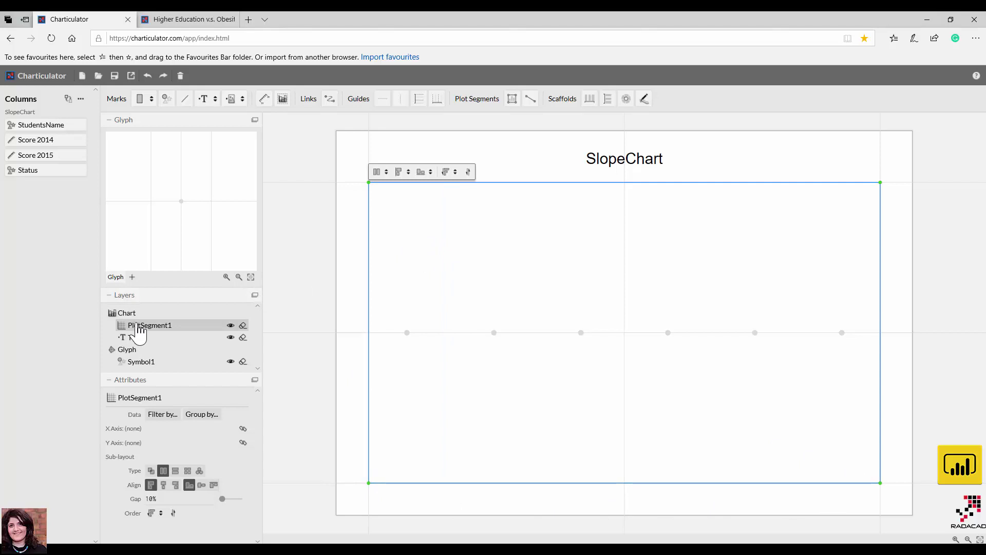
pyautogui.click(243, 328)
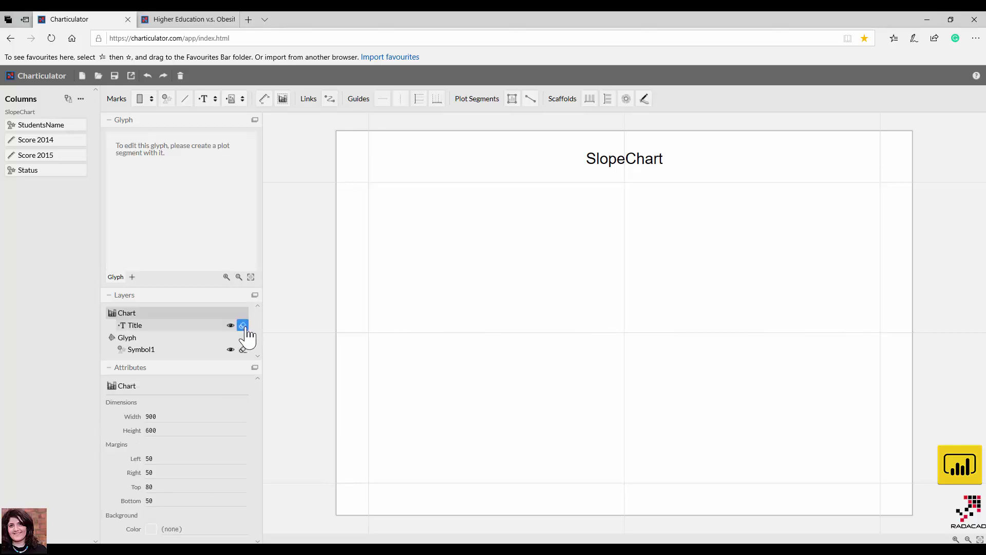
# Step: Draw two vertical line plot segments from top to bottom margin, one on the chart's left margin guide and one on the right
pyautogui.click(530, 103)
pyautogui.moveTo(366, 182); pyautogui.dragTo(371, 482)
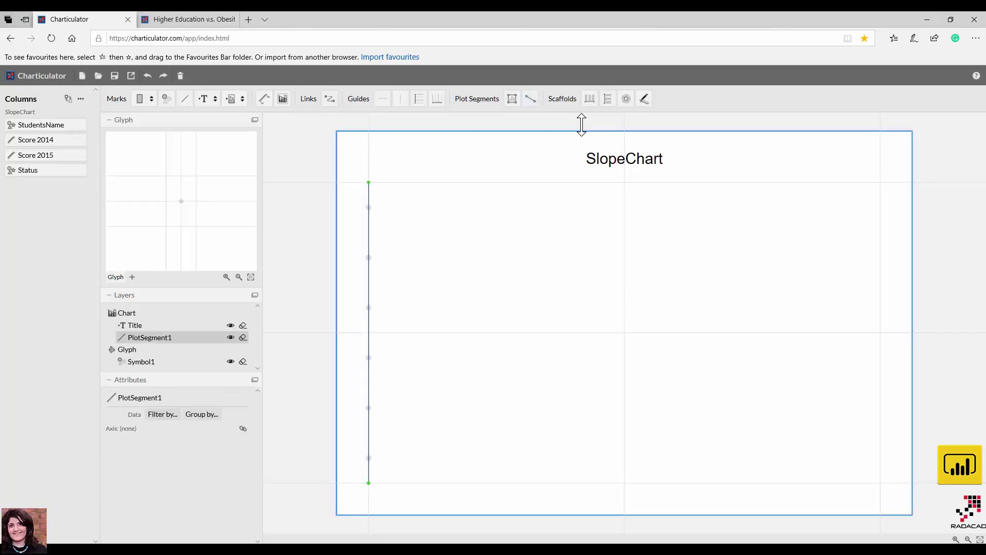
pyautogui.click(529, 100)
pyautogui.moveTo(881, 186); pyautogui.dragTo(880, 483)
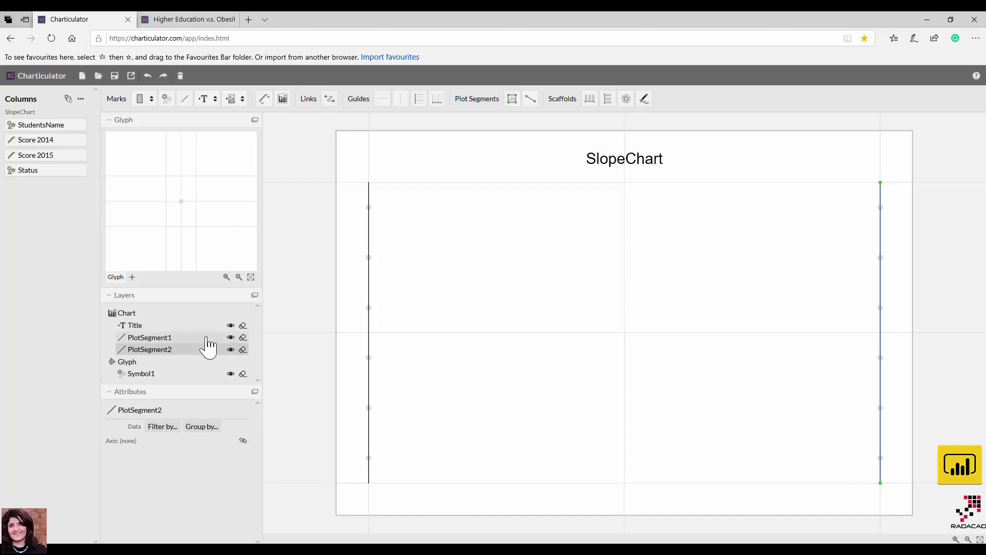
# Step: Assign Score 2014 to the axis of the left line plot segment, PlotSegment1
pyautogui.click(162, 339)
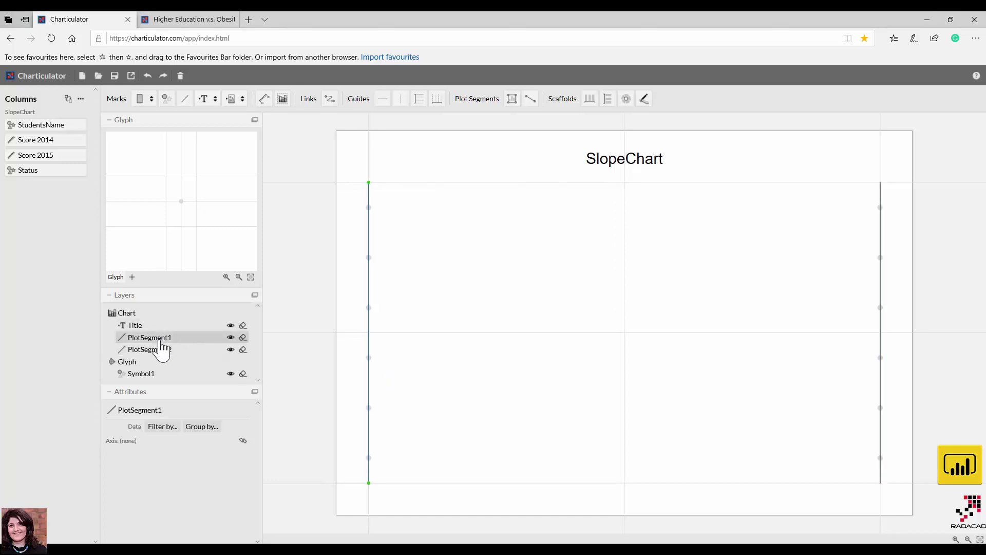
pyautogui.moveTo(57, 144); pyautogui.dragTo(370, 333)
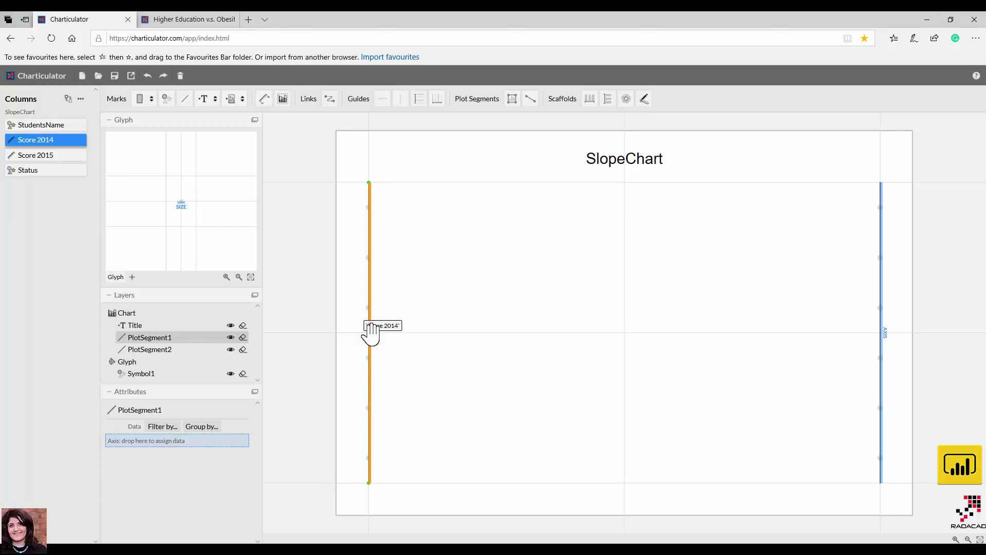
pyautogui.moveTo(370, 333); pyautogui.dragTo(368, 334)
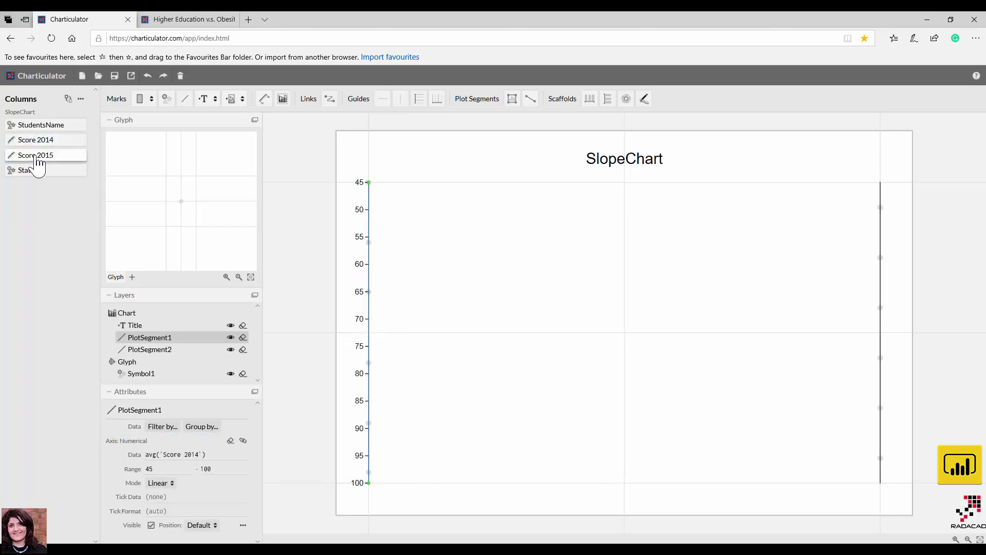
# Step: Assign Score 2015 to the axis of the right line plot segment, PlotSegment2, and view the SlopeChart data table
pyautogui.moveTo(37, 162); pyautogui.dragTo(881, 316)
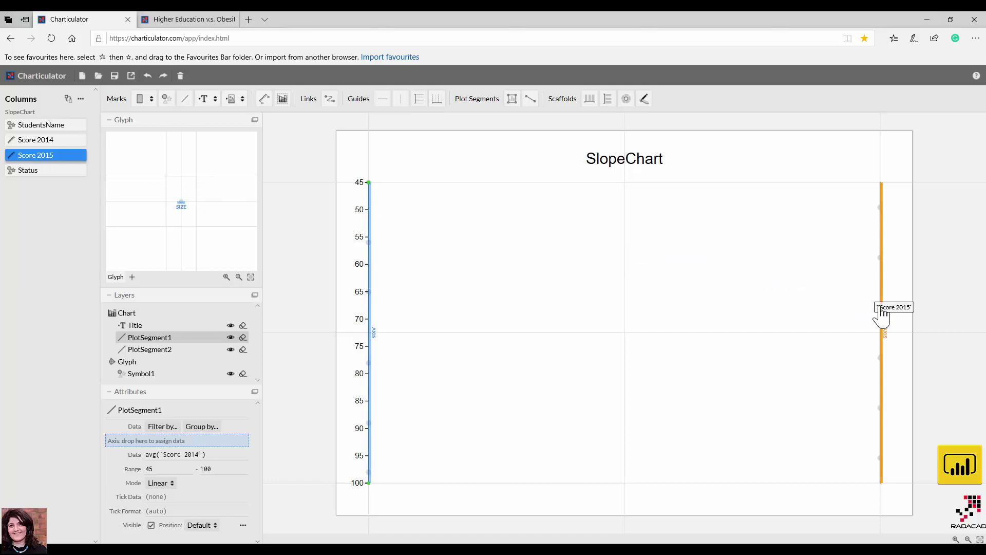
pyautogui.moveTo(881, 316); pyautogui.dragTo(881, 316)
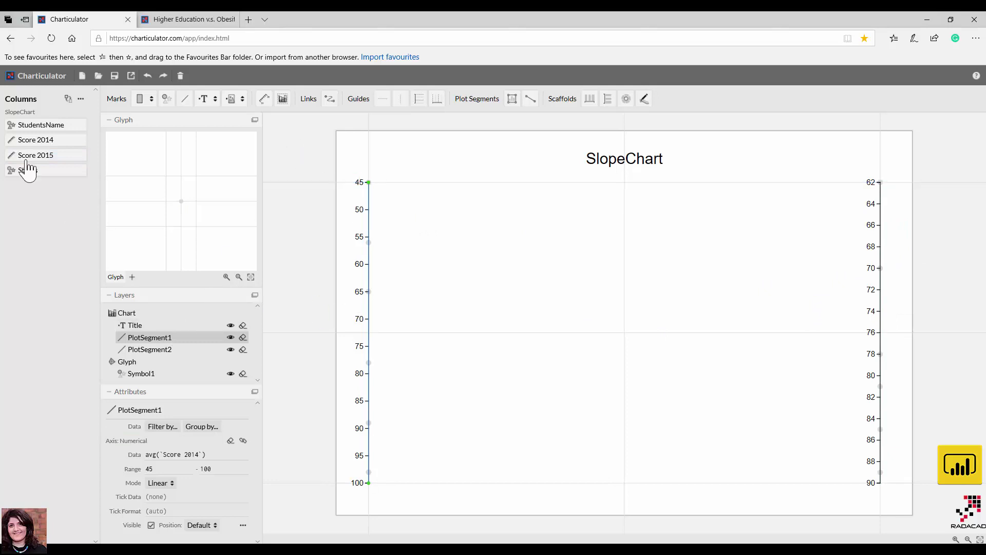
pyautogui.click(82, 101)
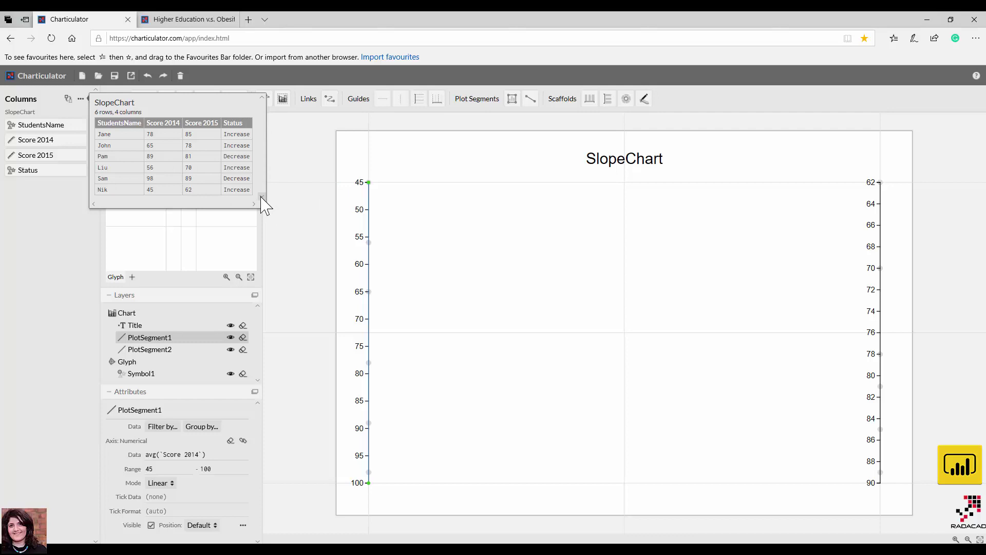
pyautogui.click(64, 246)
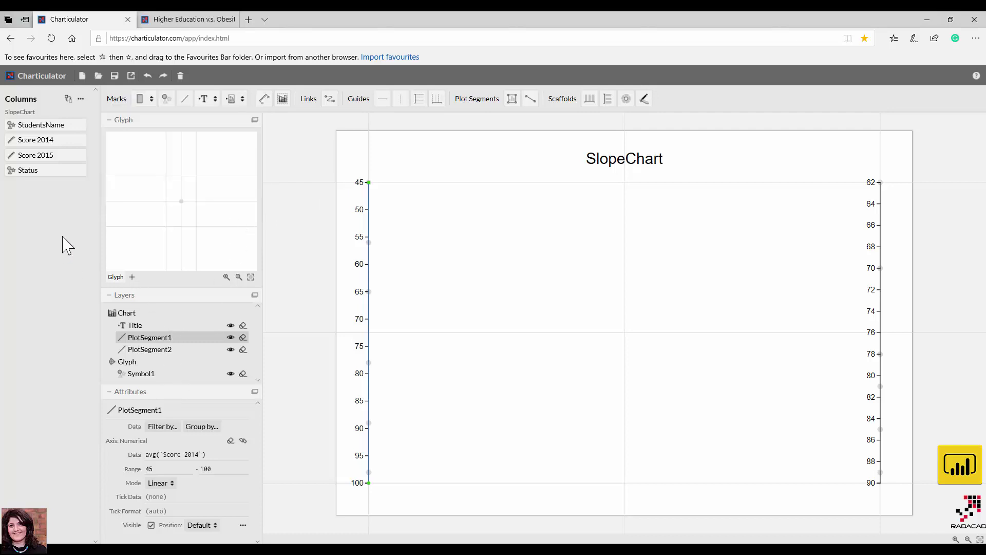
# Step: Bind Symbol1's fill to Status and set the Increase colour to the Power BI palette's teal, #01b8aa
pyautogui.click(154, 377)
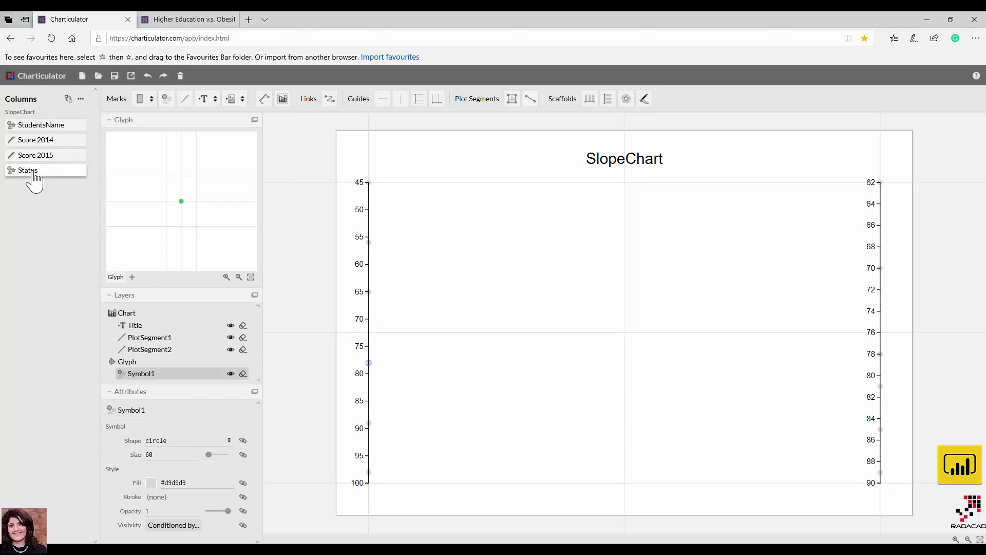
pyautogui.moveTo(34, 180); pyautogui.dragTo(177, 487)
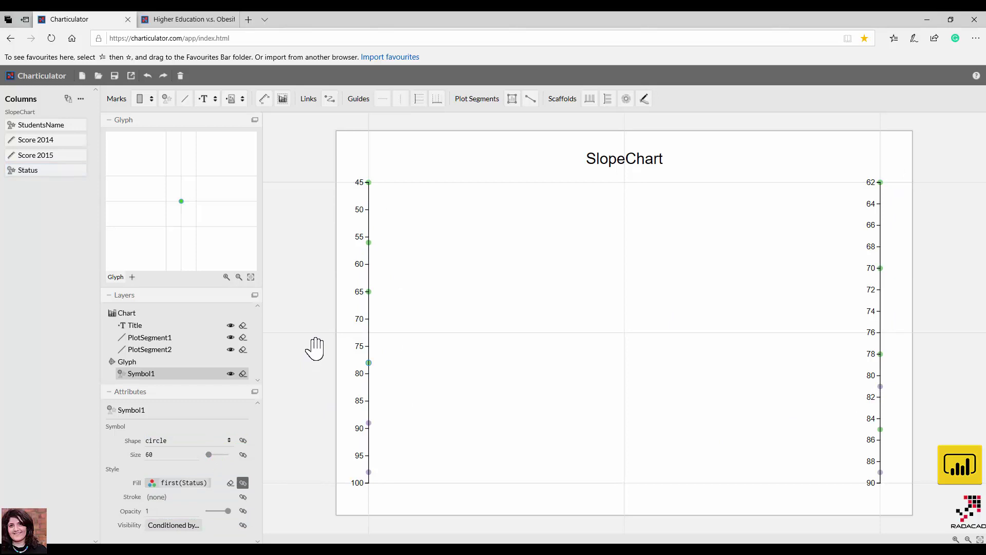
pyautogui.click(242, 484)
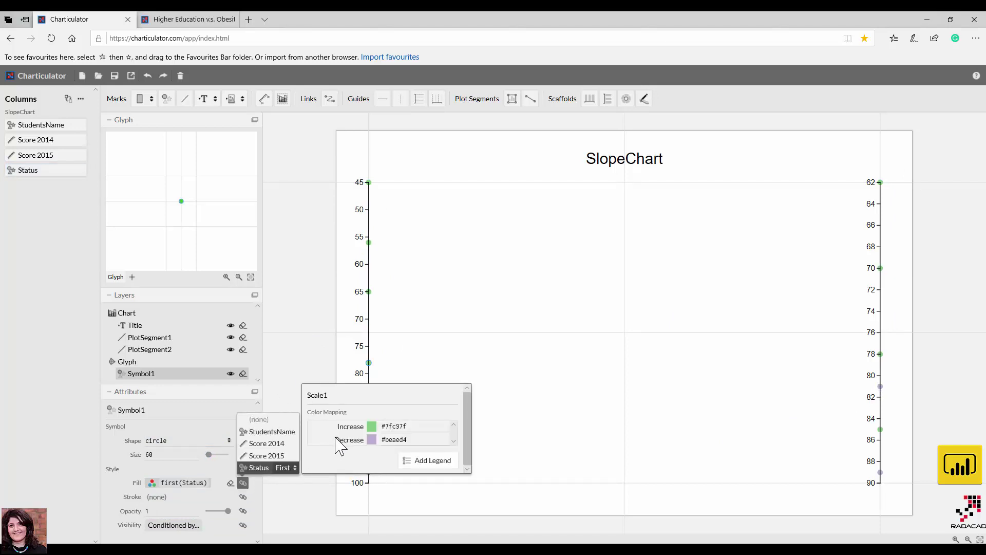
pyautogui.click(371, 426)
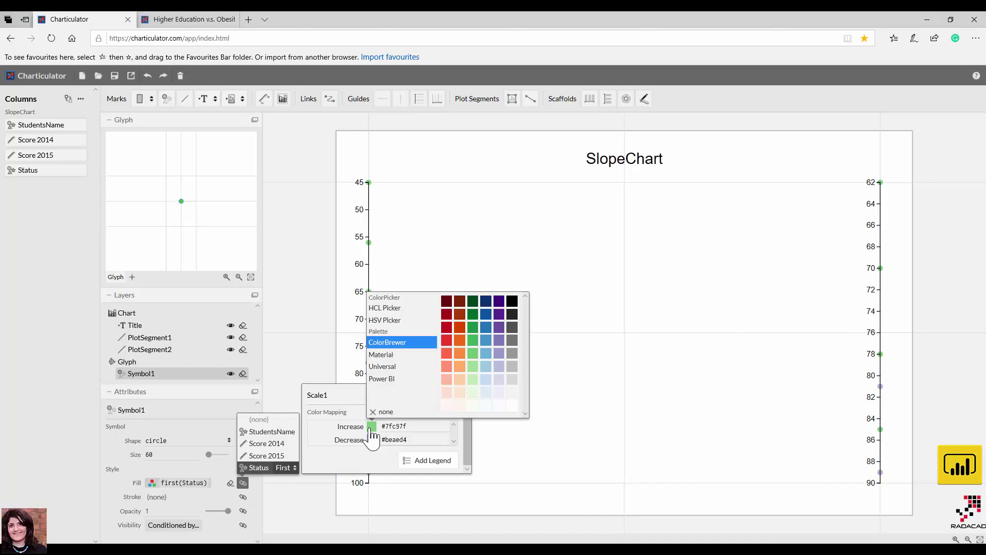
pyautogui.click(381, 379)
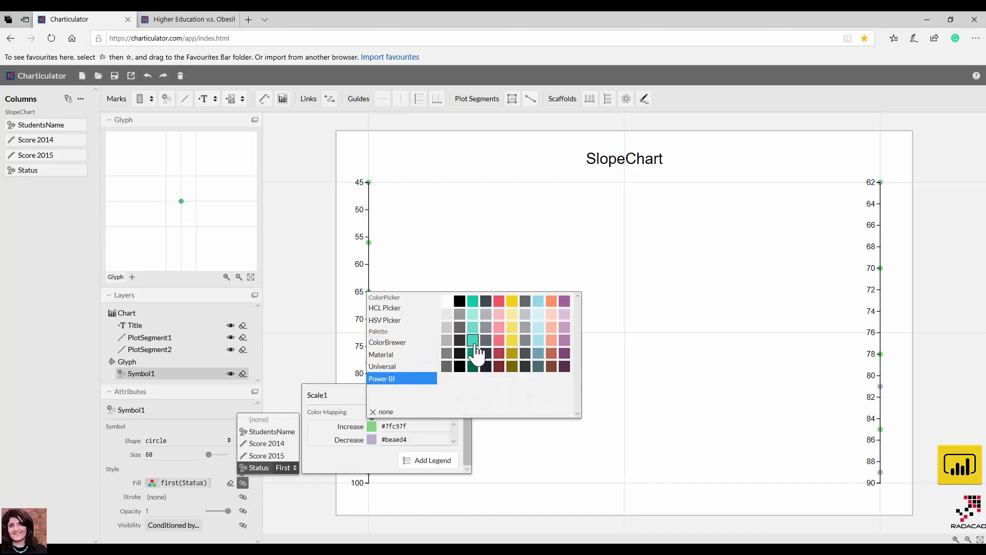
pyautogui.click(472, 301)
# Step: Set the Decrease colour in the symbol's Status colour mapping to the Power BI palette's red, #fd625e
pyautogui.click(383, 443)
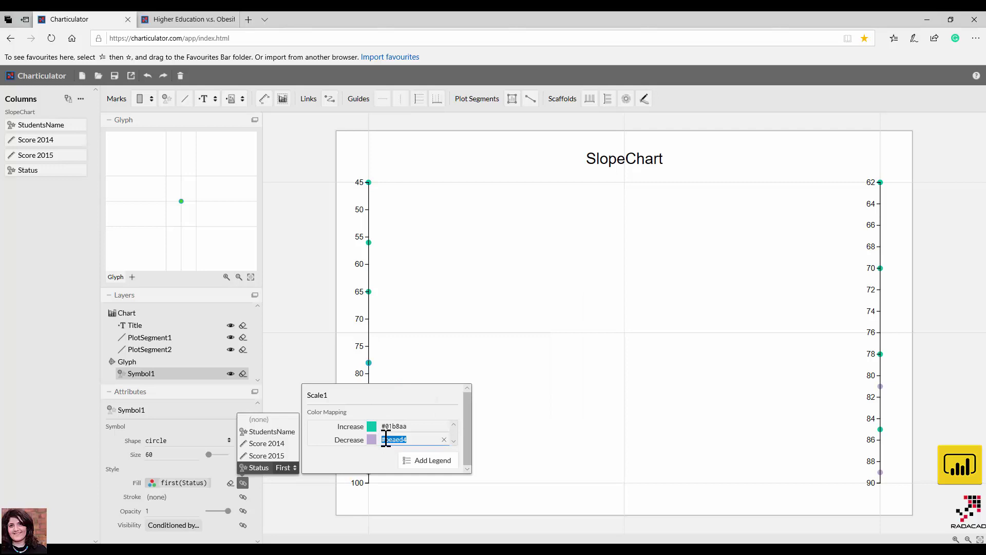
pyautogui.click(371, 441)
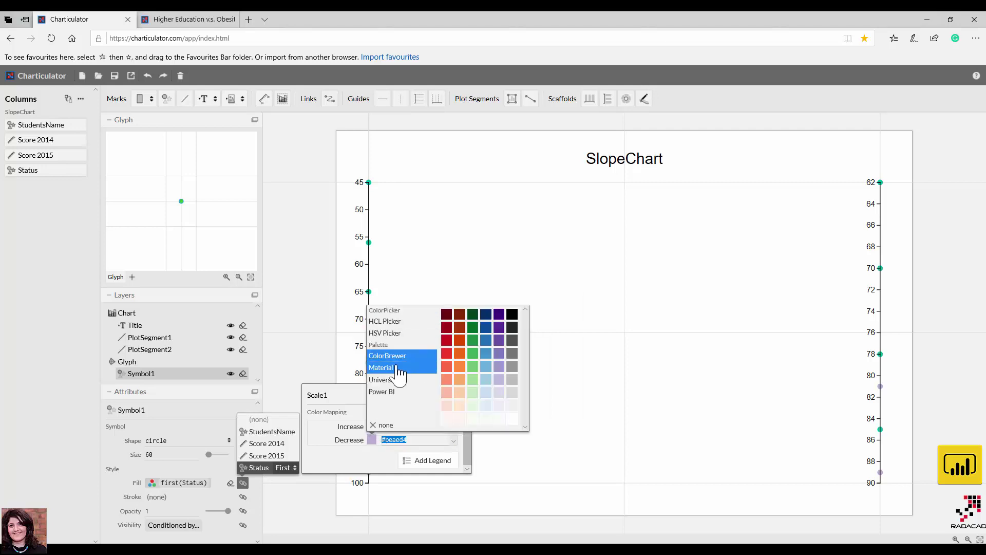
pyautogui.click(395, 392)
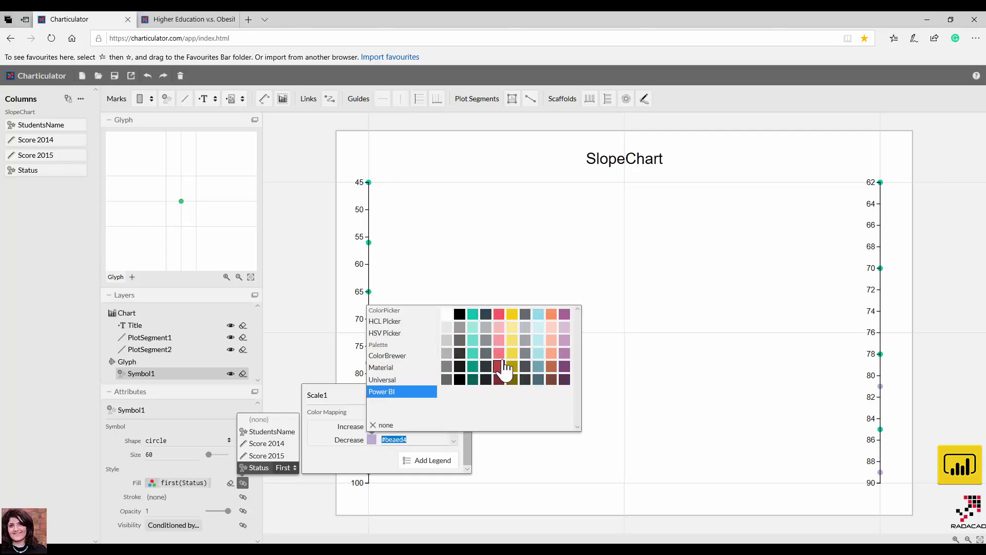
pyautogui.click(499, 314)
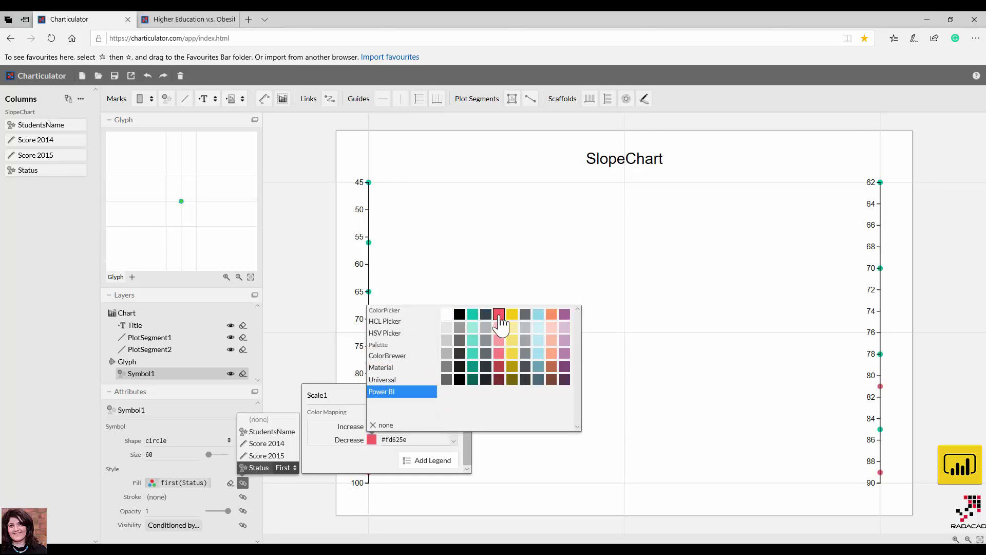
pyautogui.click(376, 468)
pyautogui.click(506, 426)
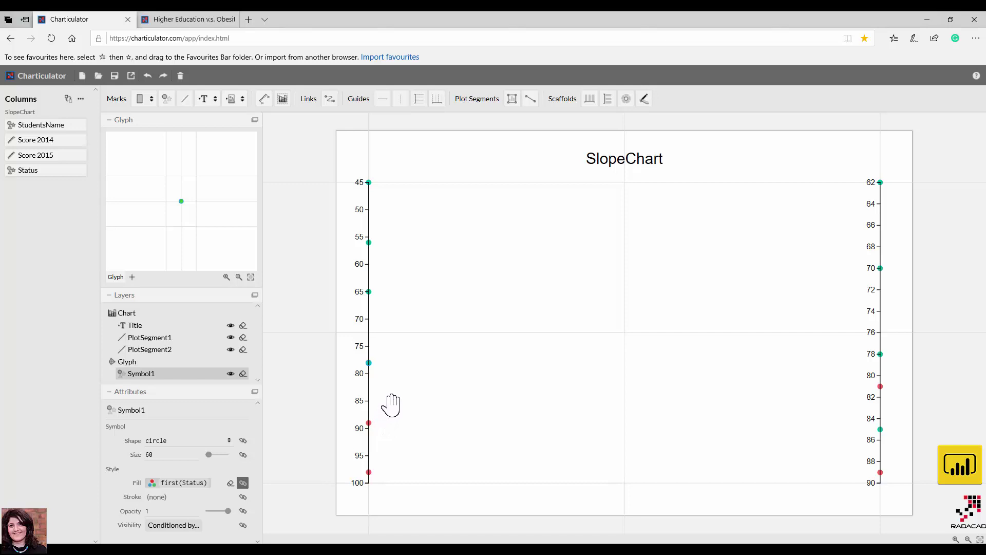
# Step: Create line links between PlotSegment1 and PlotSegment2 and set the link's line type to Arc
pyautogui.click(330, 98)
pyautogui.click(330, 101)
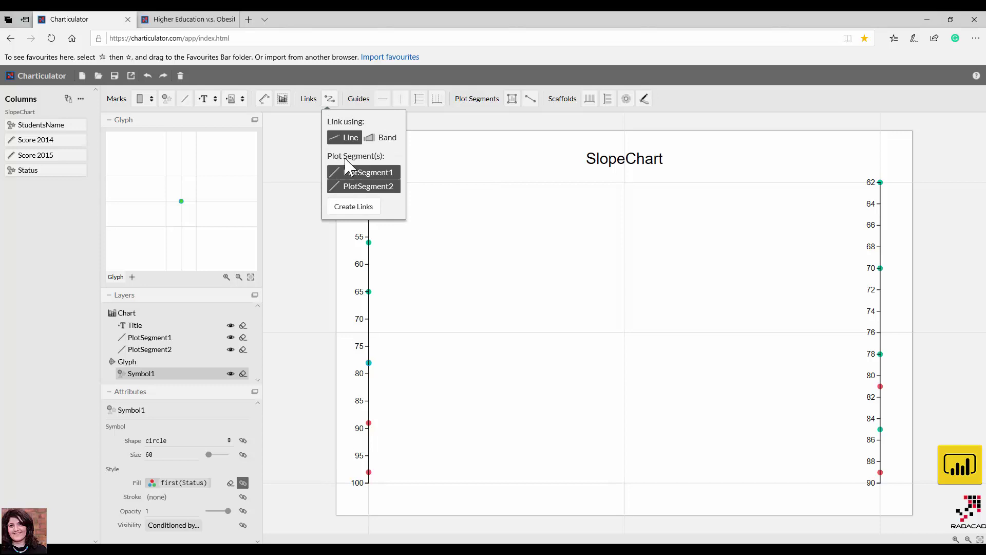
pyautogui.click(354, 208)
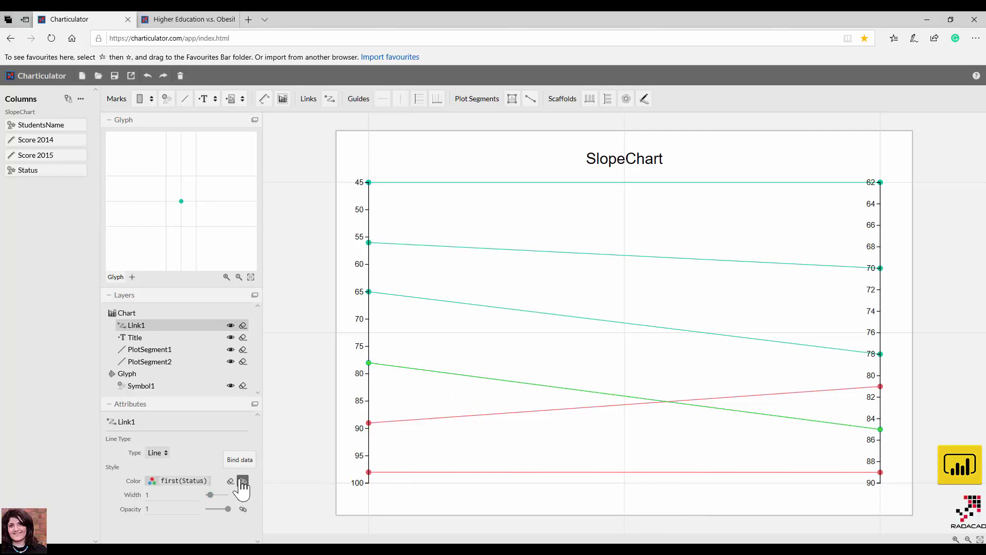
pyautogui.click(157, 452)
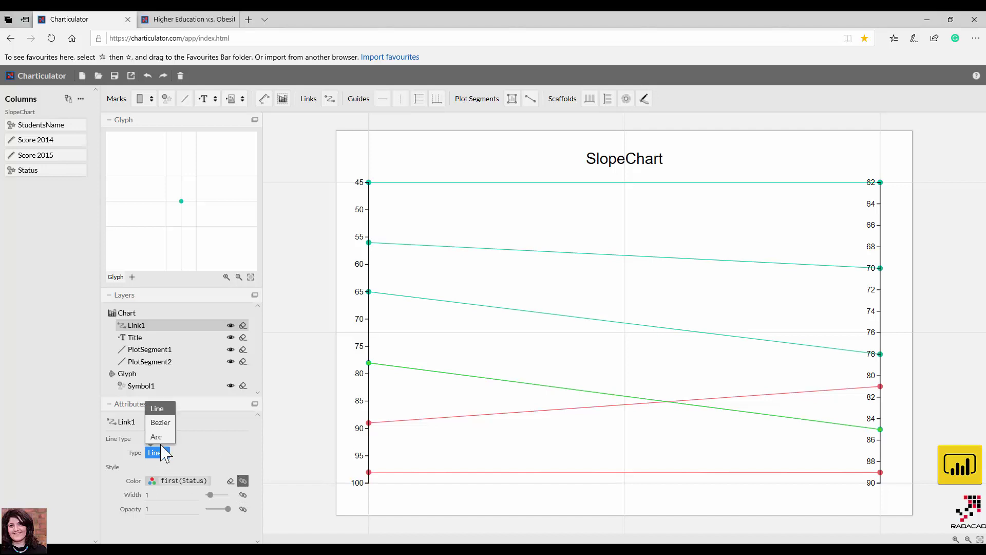
pyautogui.click(156, 437)
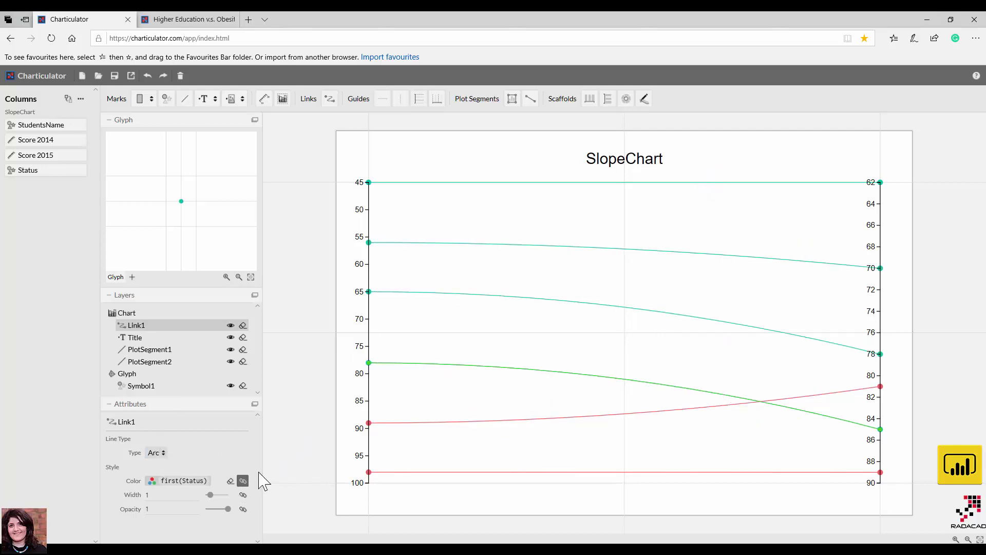
# Step: Add a legend for the Status colour scale that colours Link1
pyautogui.click(243, 480)
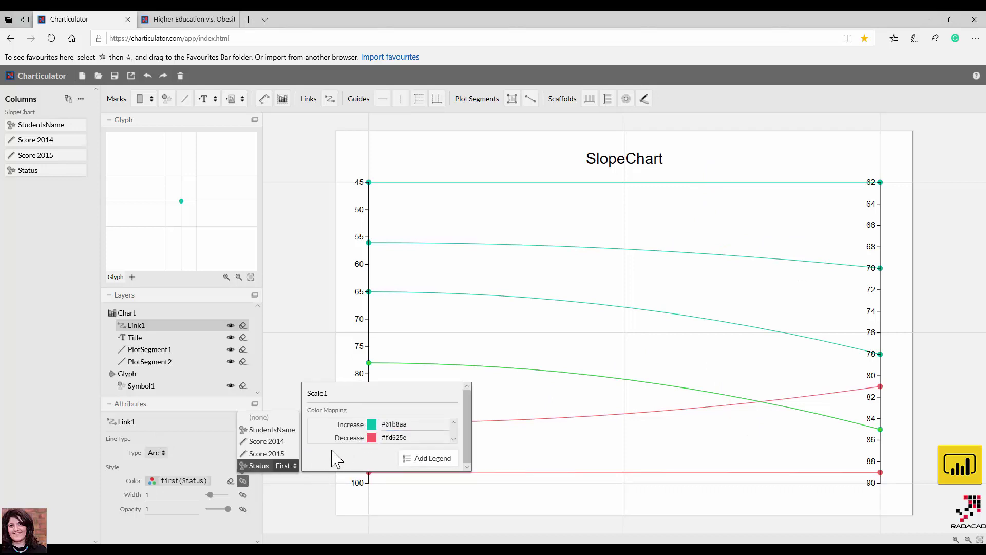
pyautogui.click(424, 458)
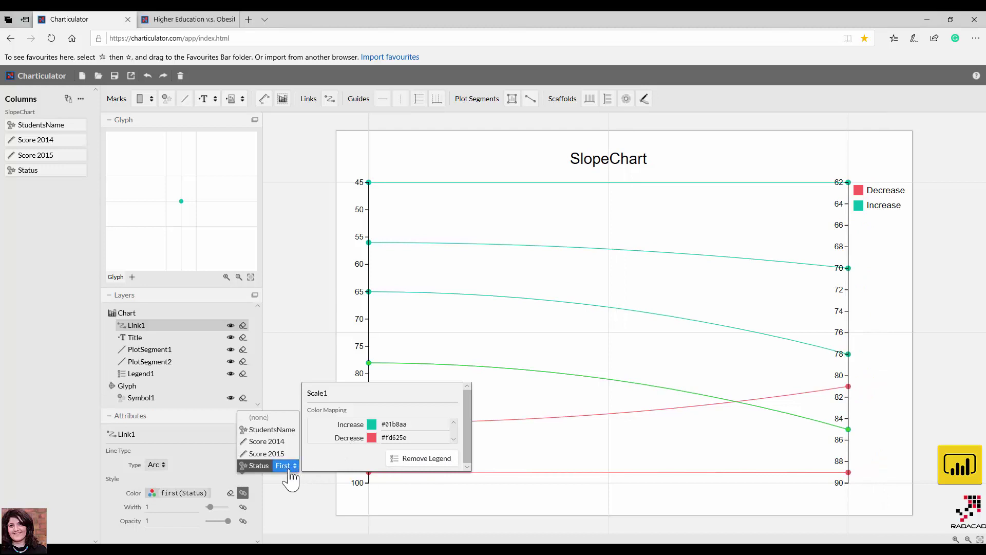
pyautogui.click(154, 382)
# Step: Try middle horizontal alignment on Legend1, return it to left, and set its vertical alignment to middle
pyautogui.click(135, 337)
pyautogui.click(140, 373)
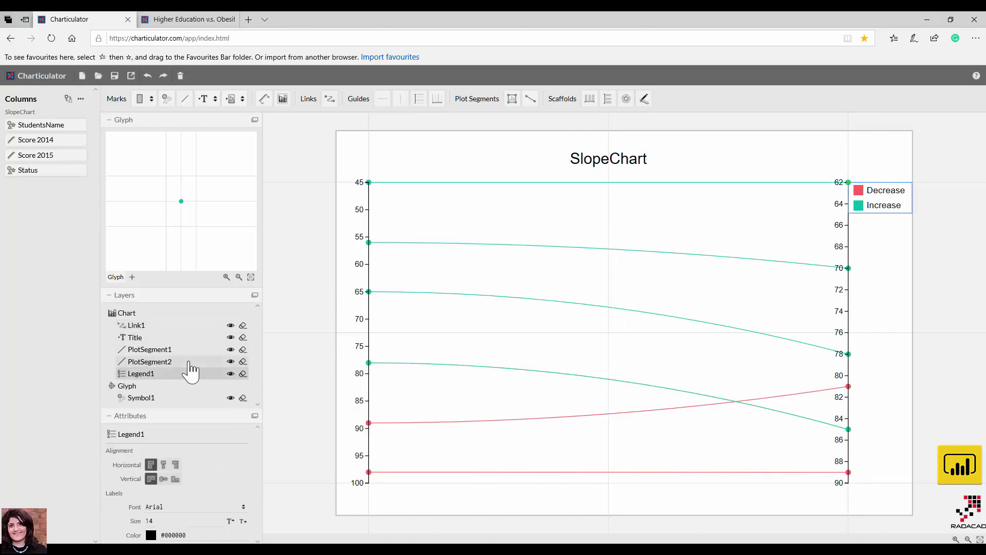
pyautogui.click(163, 464)
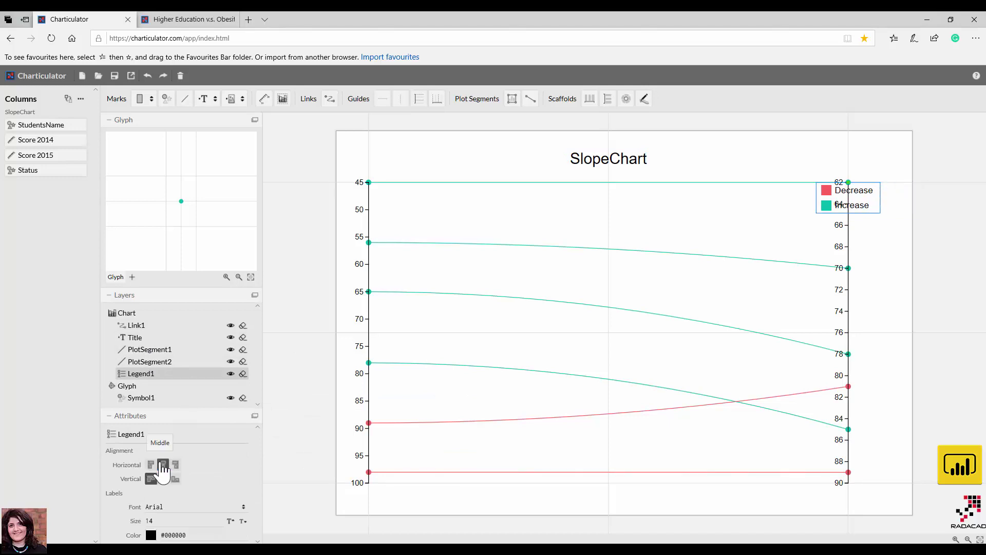
pyautogui.click(150, 464)
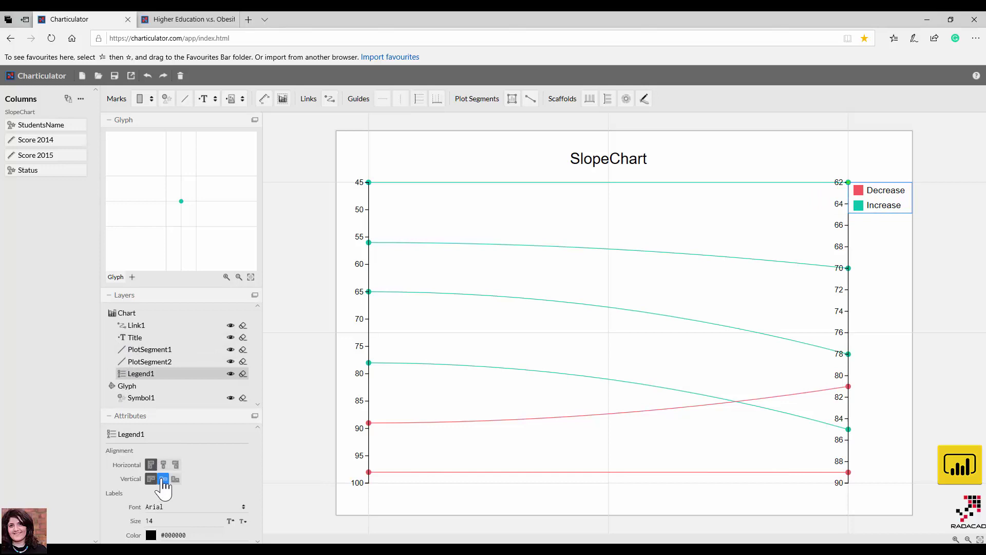
pyautogui.click(162, 479)
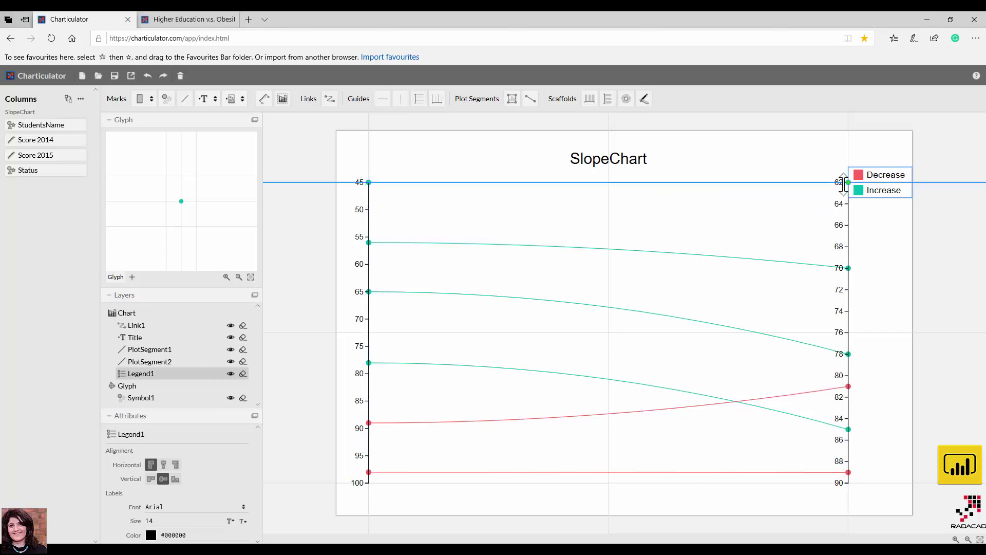
# Step: Move the chart's margin guides inward to a right margin of about 331 and a left margin of about 179
pyautogui.moveTo(856, 152); pyautogui.dragTo(700, 159)
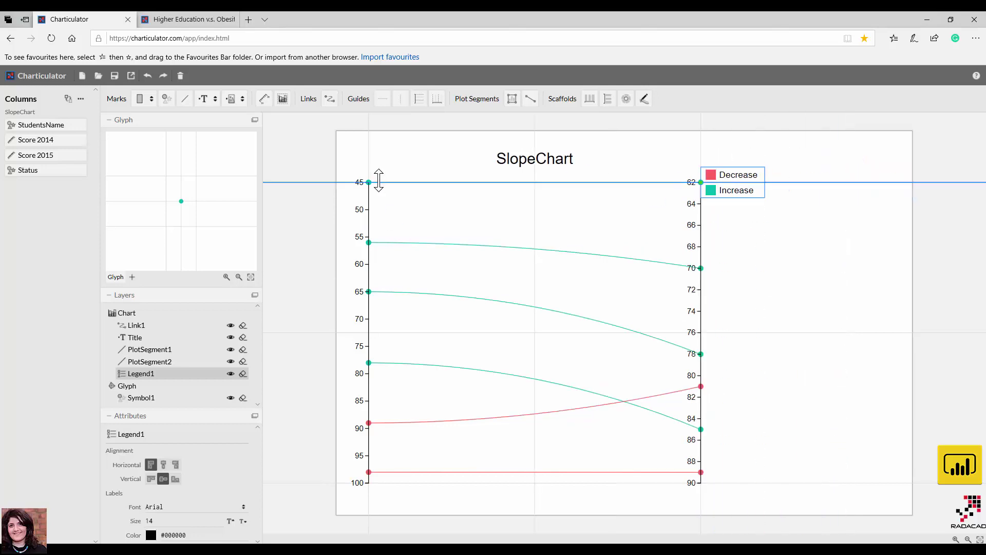
pyautogui.moveTo(368, 156); pyautogui.dragTo(451, 161)
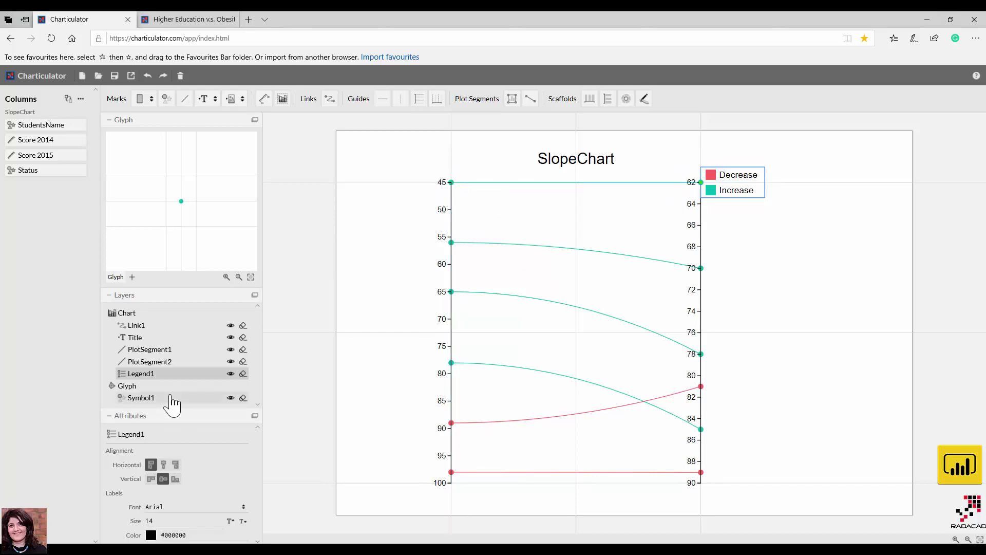
# Step: Set the start of PlotSegment1's axis range to 0 and PlotSegment2's axis range to 0–100
pyautogui.click(159, 351)
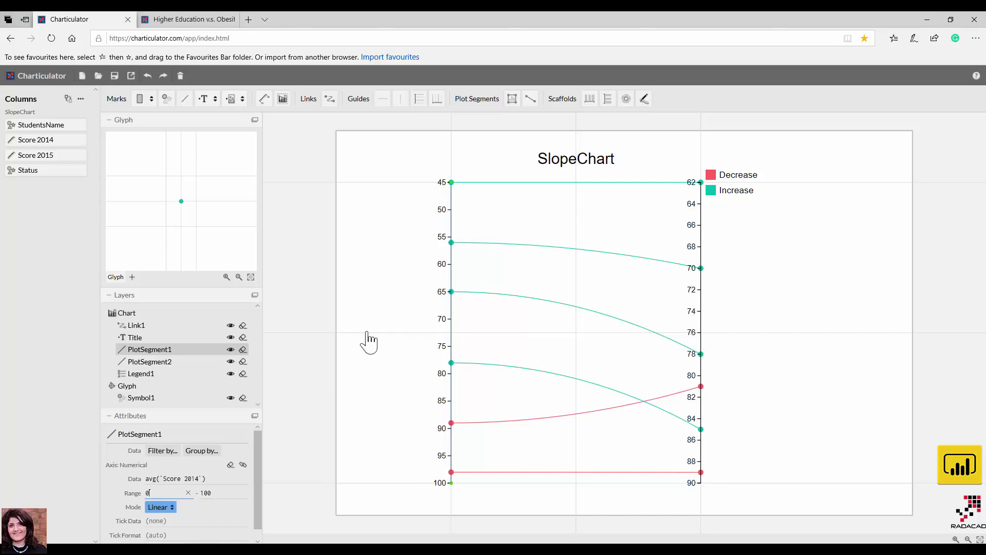
pyautogui.click(375, 281)
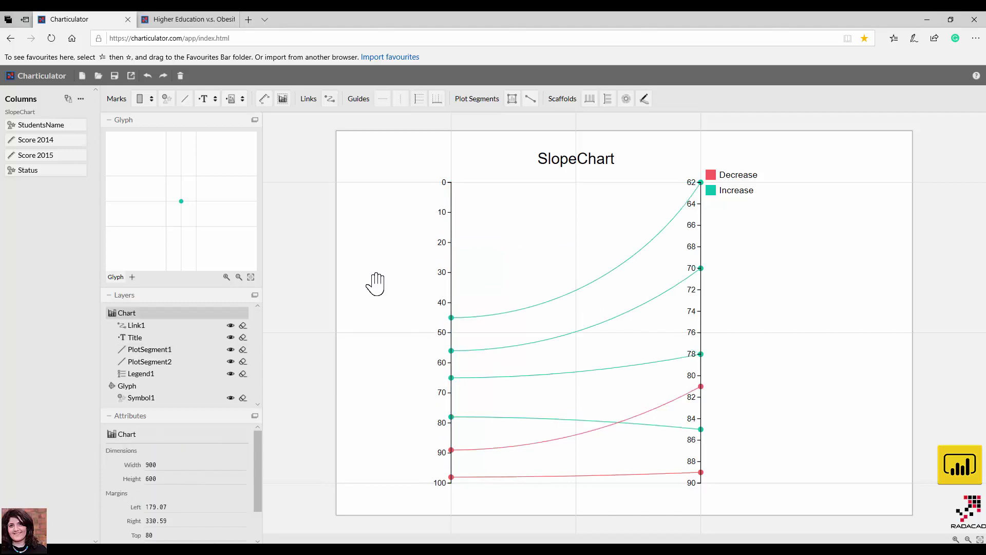
pyautogui.click(159, 362)
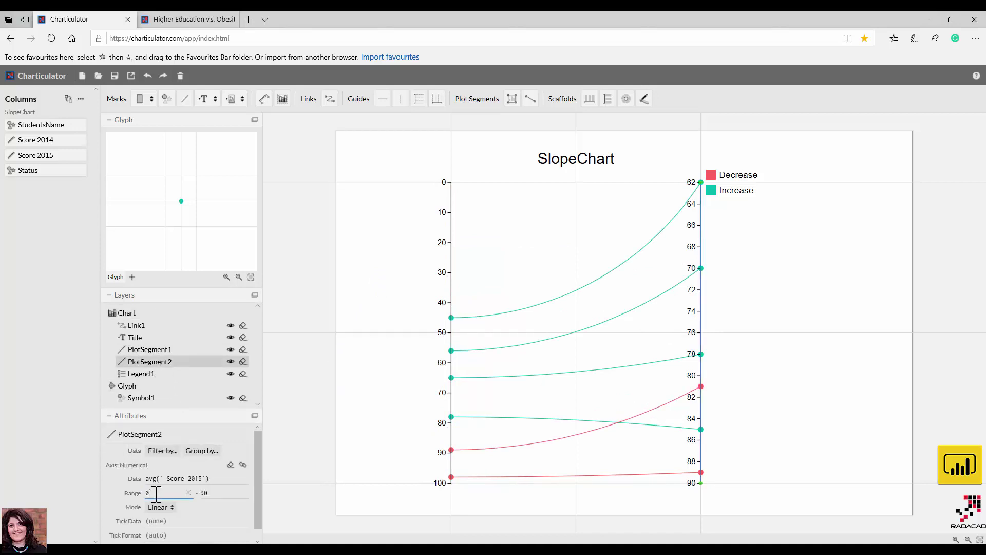
pyautogui.click(228, 495)
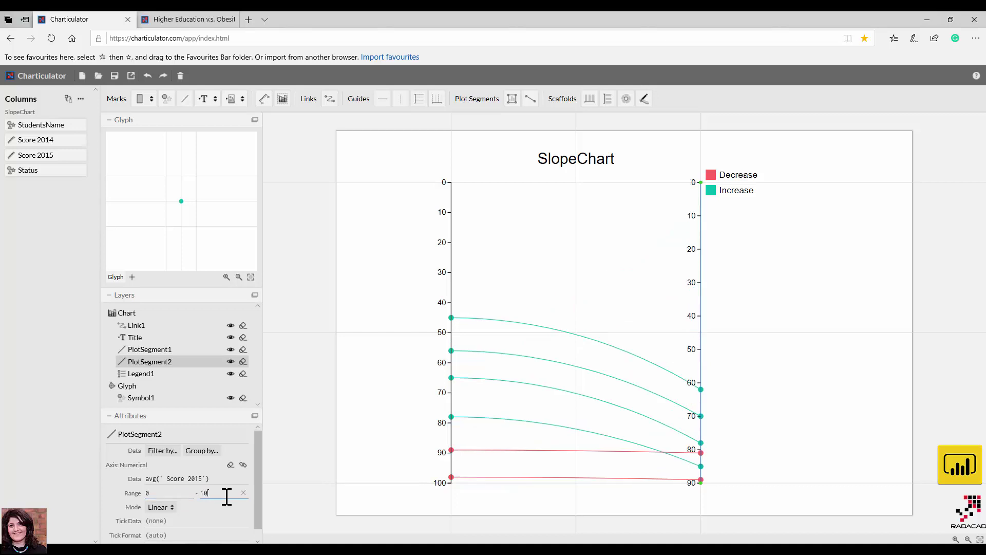
pyautogui.write('100')
pyautogui.click(319, 449)
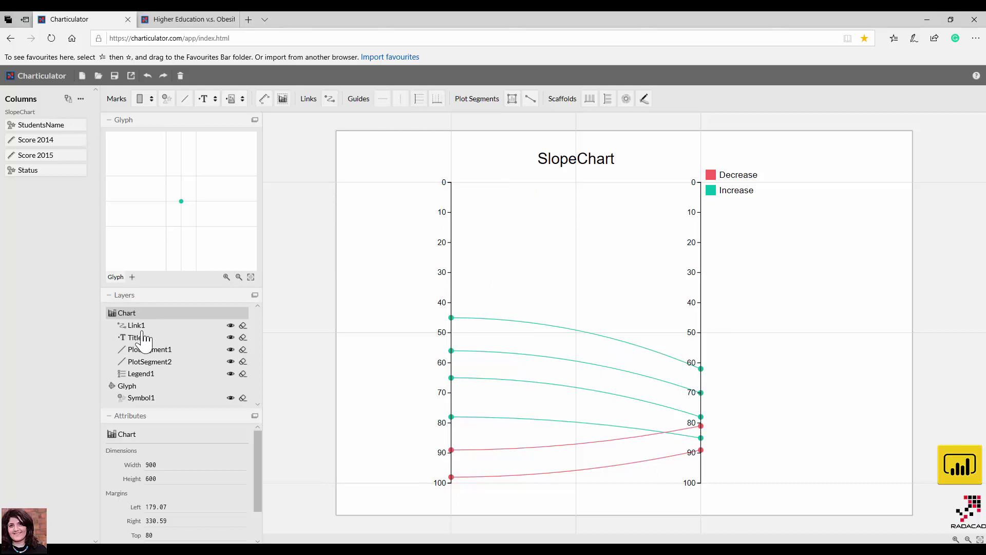
pyautogui.click(154, 349)
pyautogui.click(159, 361)
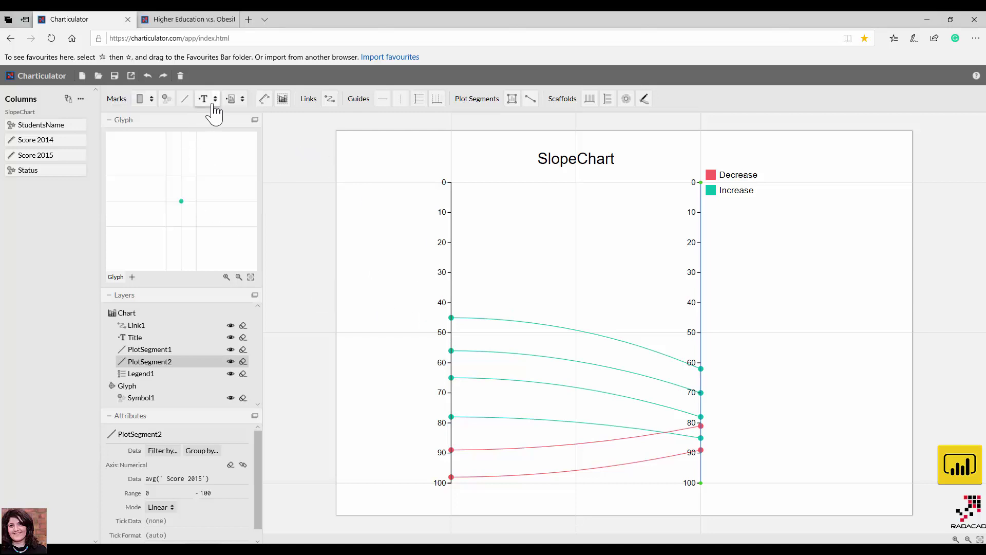
# Step: Place a text mark at the centre of the glyph and bind its text to StudentsName
pyautogui.click(204, 99)
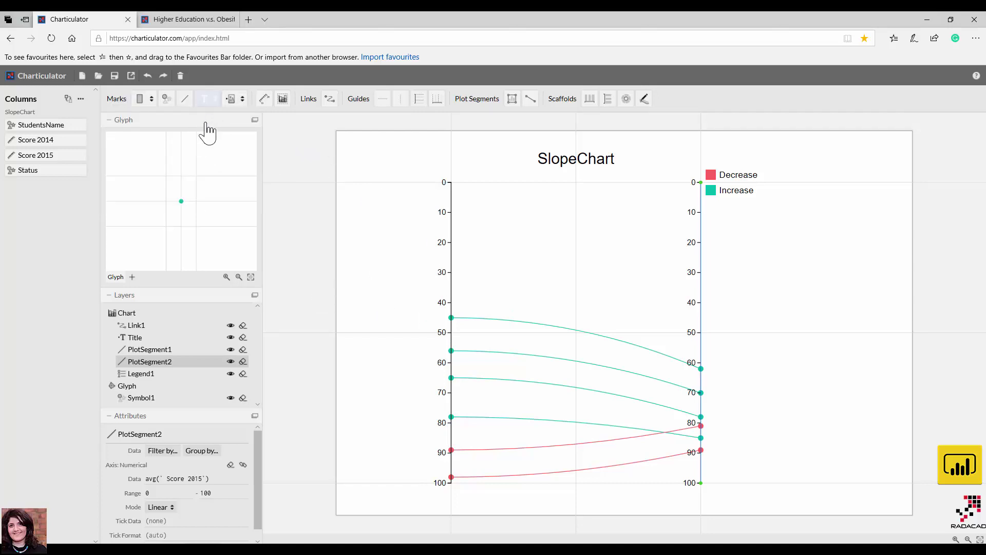
pyautogui.click(181, 204)
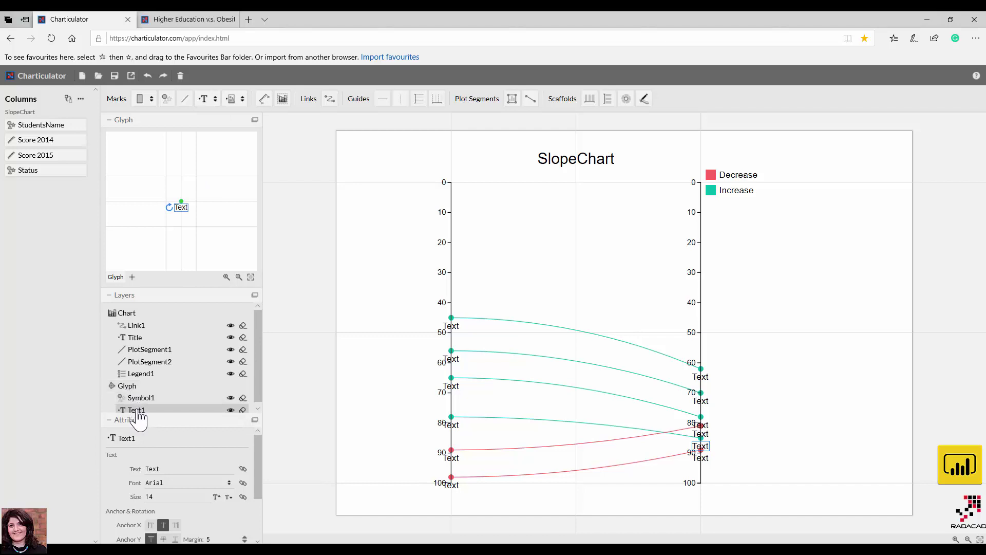
pyautogui.moveTo(36, 128); pyautogui.dragTo(169, 475)
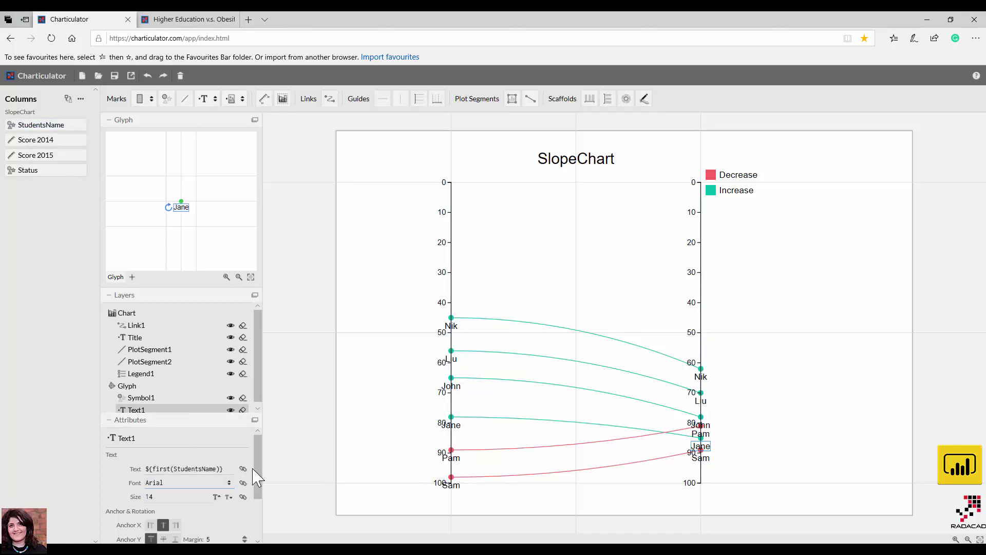
# Step: Anchor the student name label in the glyph to the left horizontally and to the middle vertically
pyautogui.moveTo(258, 473); pyautogui.dragTo(260, 495)
pyautogui.click(149, 483)
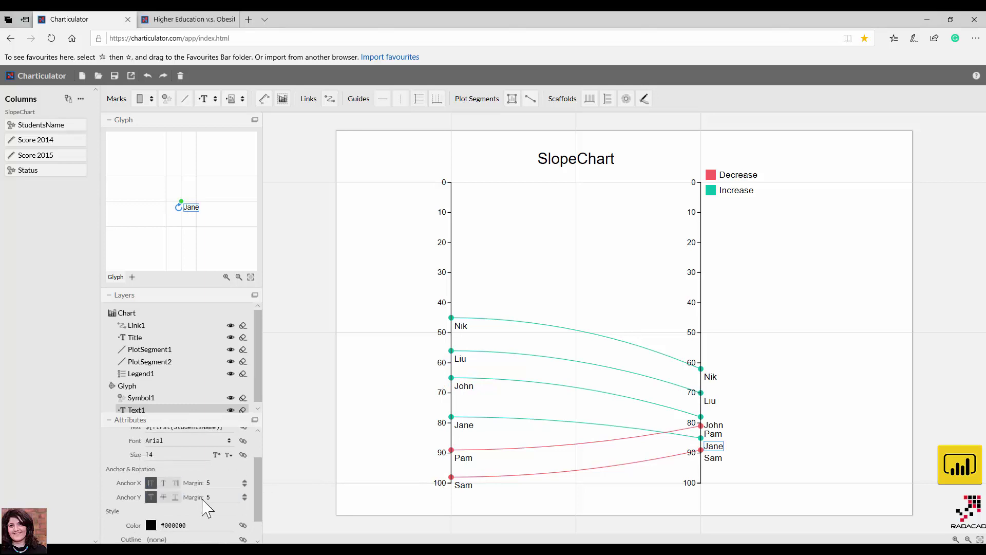
pyautogui.click(163, 497)
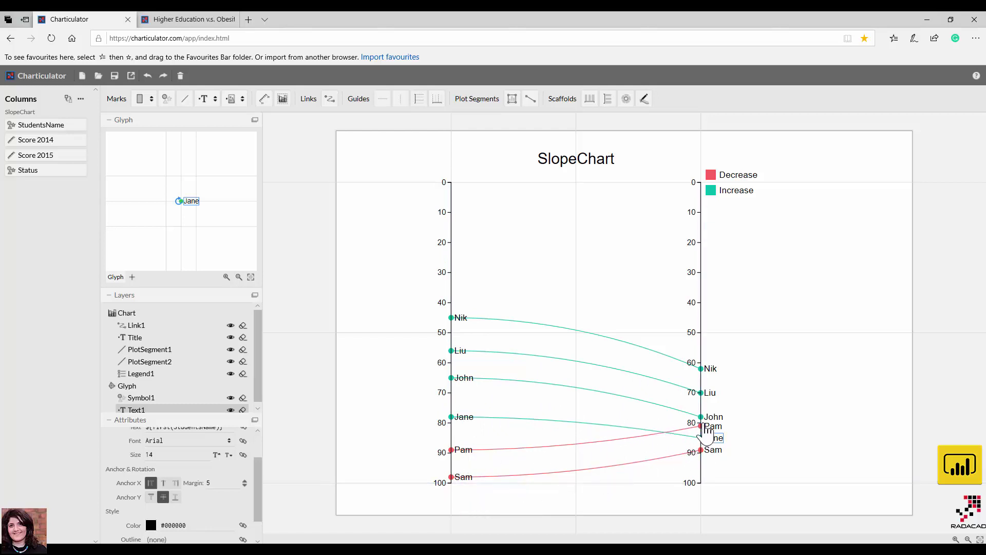
# Step: Place a text mark just above the start of the chart's left axis and set its text to "Old Scale"
pyautogui.click(203, 99)
pyautogui.click(214, 100)
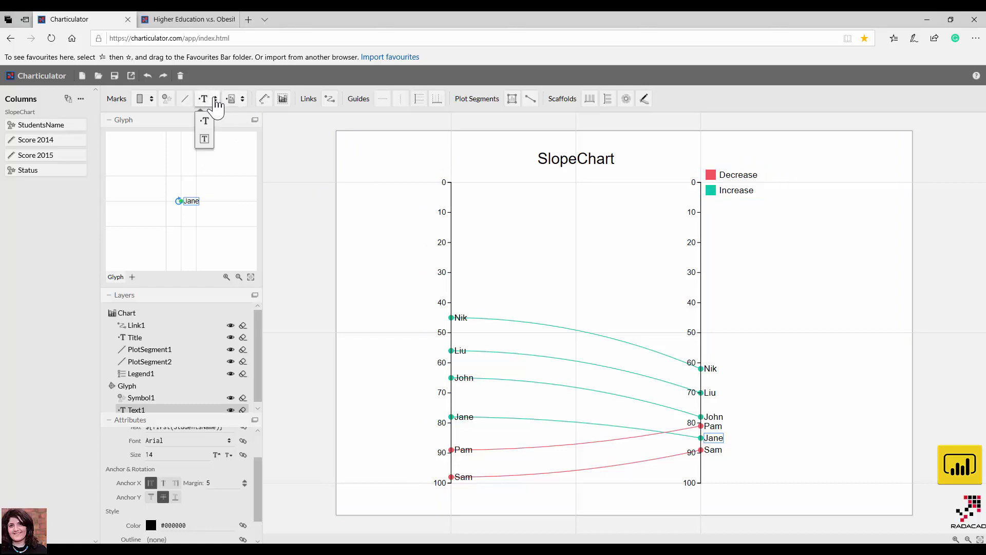
pyautogui.click(206, 123)
pyautogui.click(450, 181)
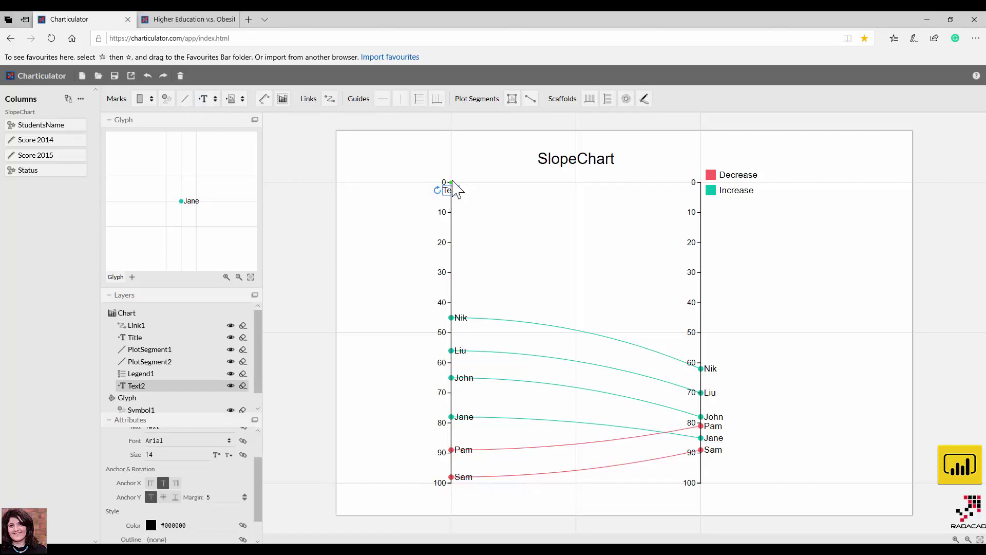
pyautogui.moveTo(450, 172); pyautogui.dragTo(451, 174)
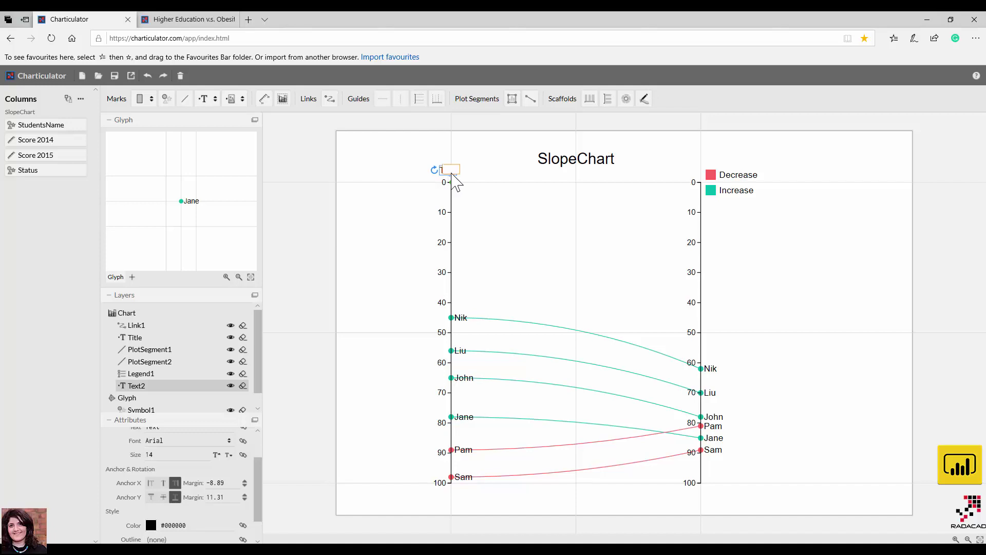
pyautogui.doubleClick(452, 174)
pyautogui.press('Escape')
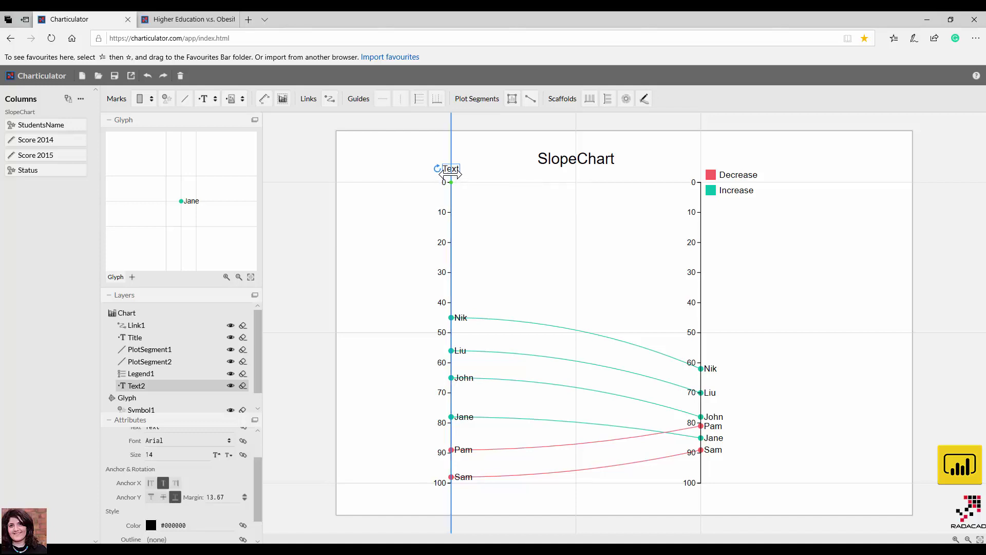
pyautogui.doubleClick(453, 176)
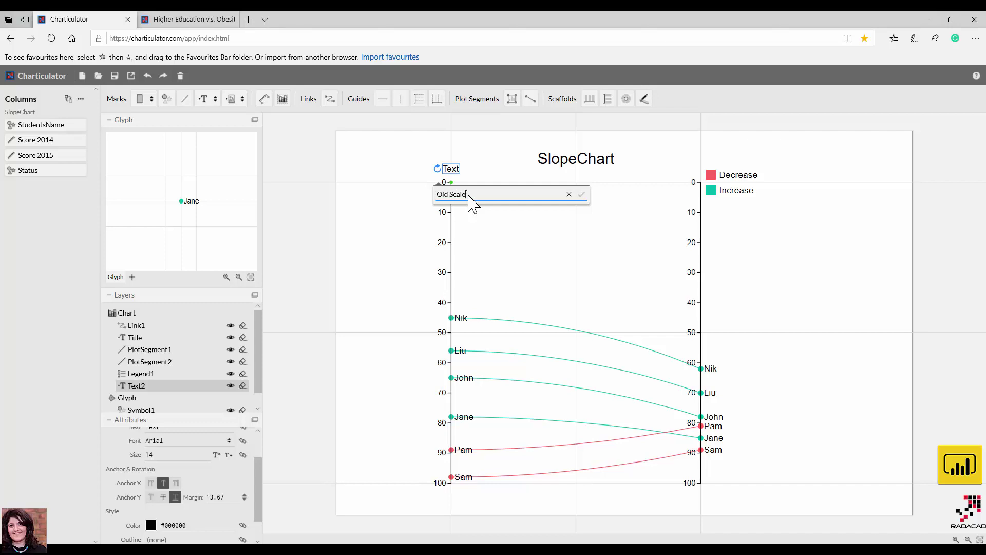
pyautogui.click(583, 195)
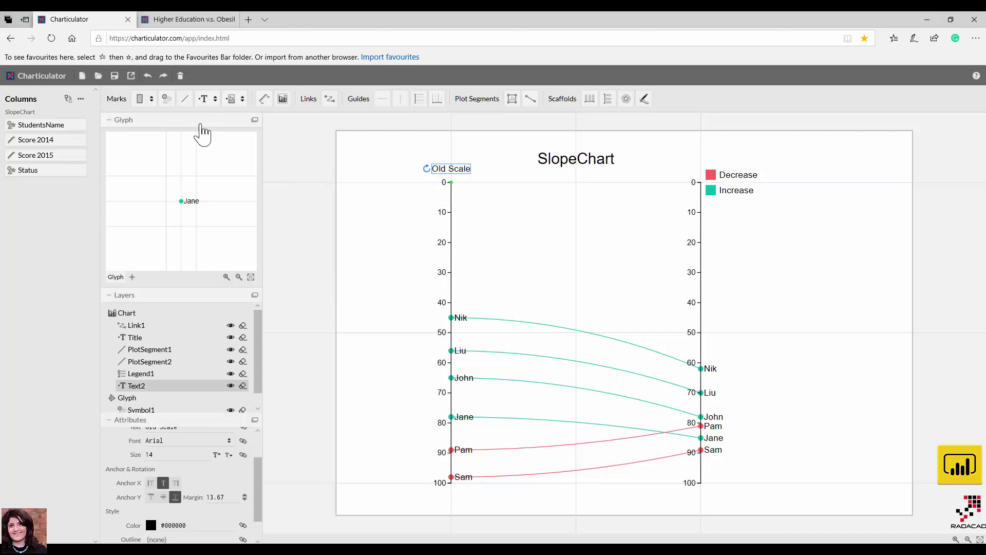
# Step: Place another text mark at the start of the chart's right axis and set its text to "New Scale"
pyautogui.moveTo(218, 105); pyautogui.dragTo(567, 206)
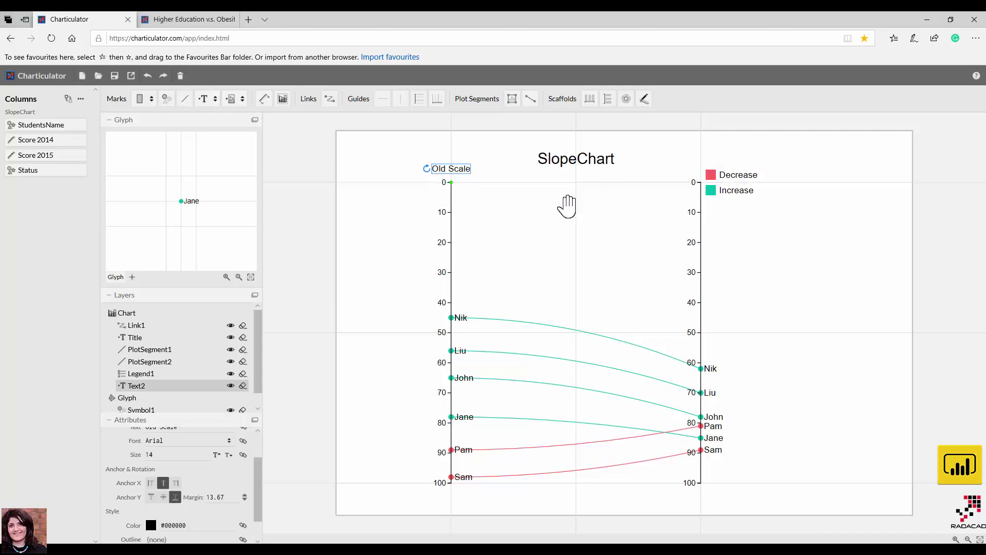
pyautogui.click(215, 99)
pyautogui.click(205, 121)
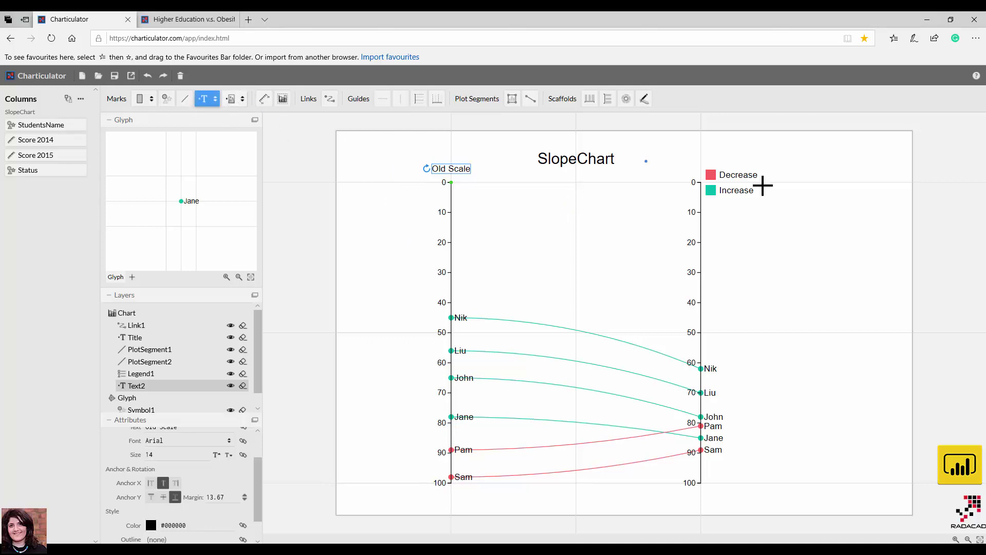
pyautogui.click(700, 175)
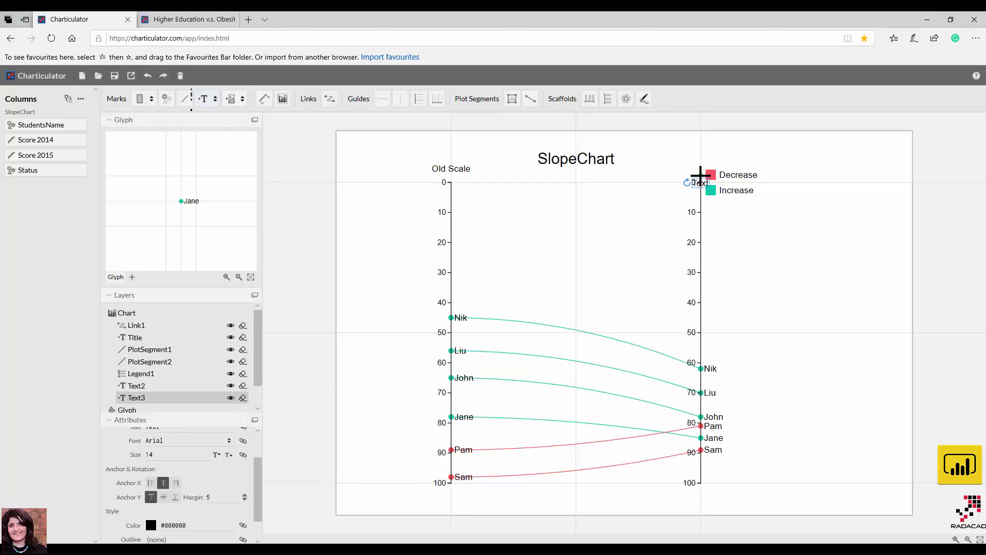
pyautogui.doubleClick(702, 188)
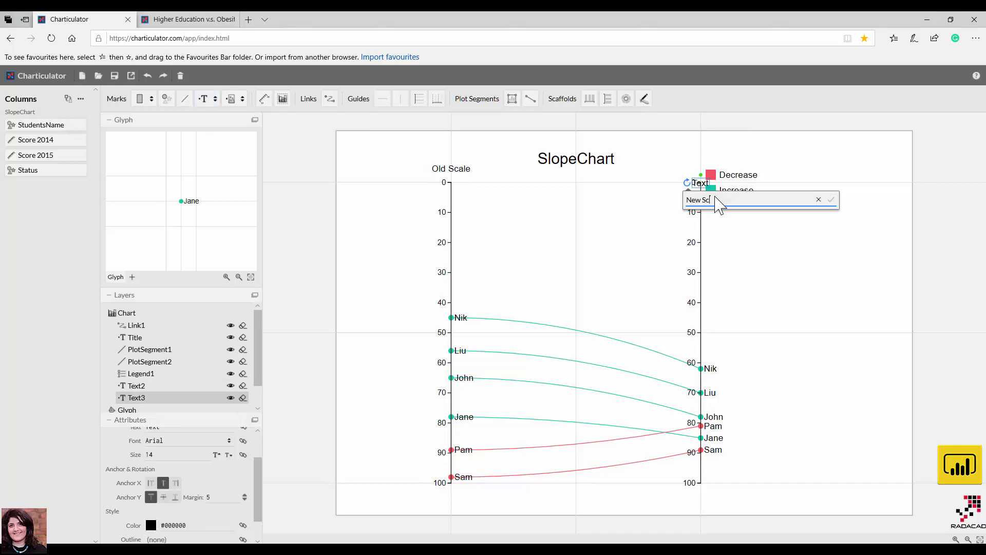
pyautogui.write('New Scale')
pyautogui.click(831, 199)
# Step: Move the "New Scale" text up so it sits above the right axis, keeping its text as is
pyautogui.moveTo(708, 183); pyautogui.dragTo(705, 169)
pyautogui.doubleClick(705, 169)
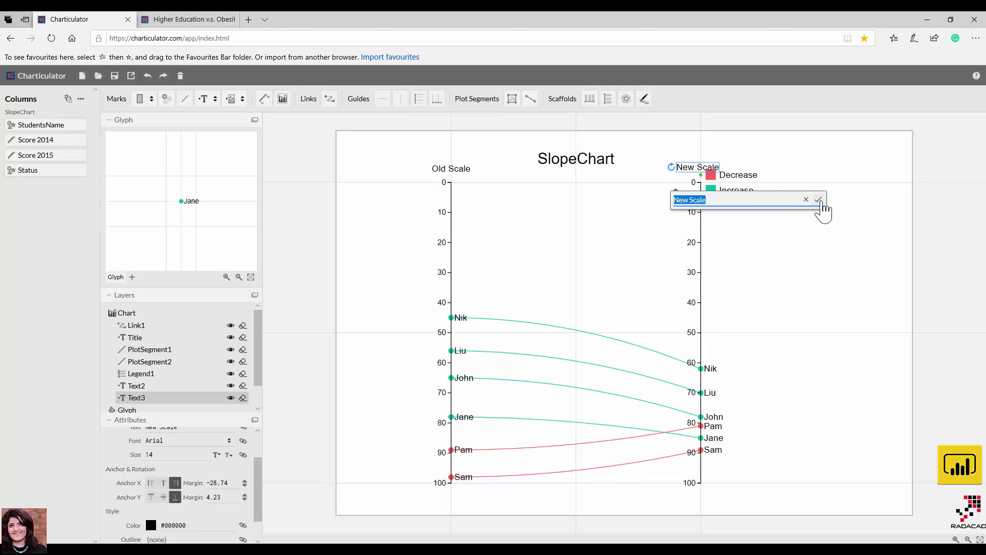
pyautogui.click(741, 200)
pyautogui.click(738, 183)
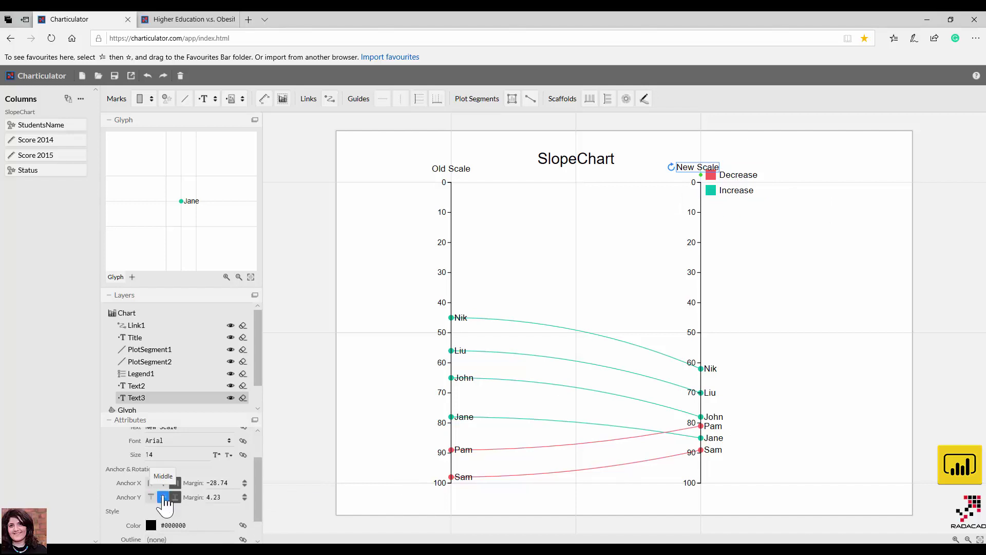
# Step: Set Legend1's vertical alignment to top and its horizontal alignment to right
pyautogui.click(151, 373)
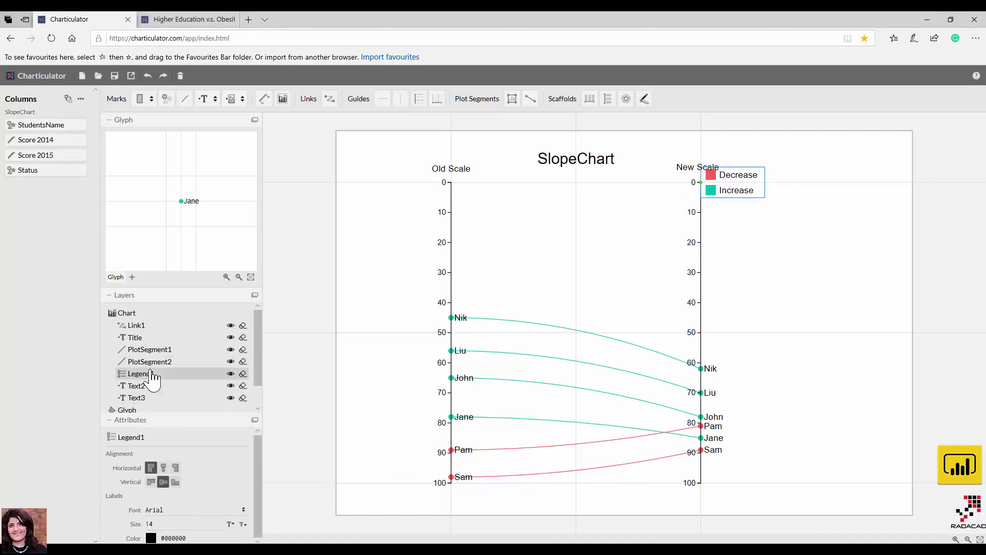
pyautogui.click(175, 481)
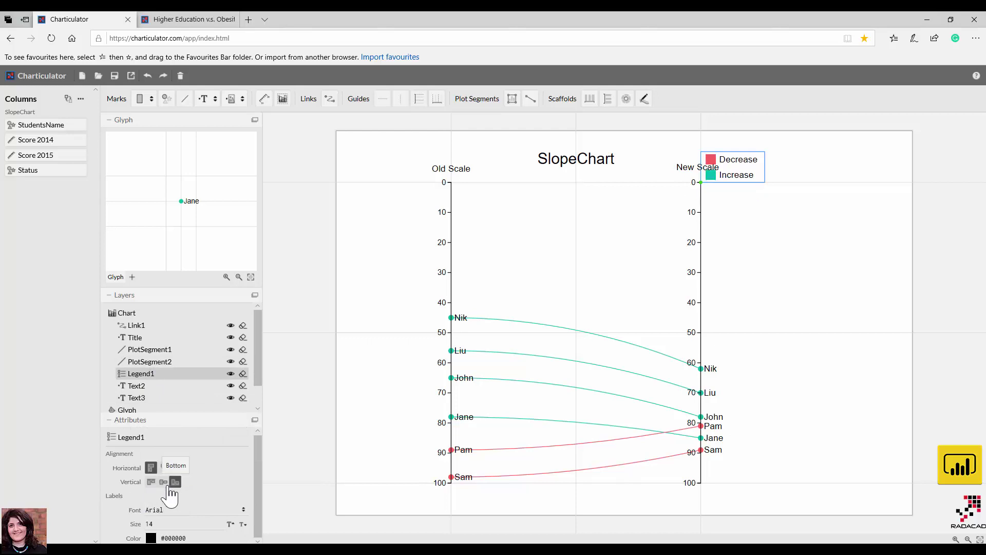
pyautogui.click(151, 482)
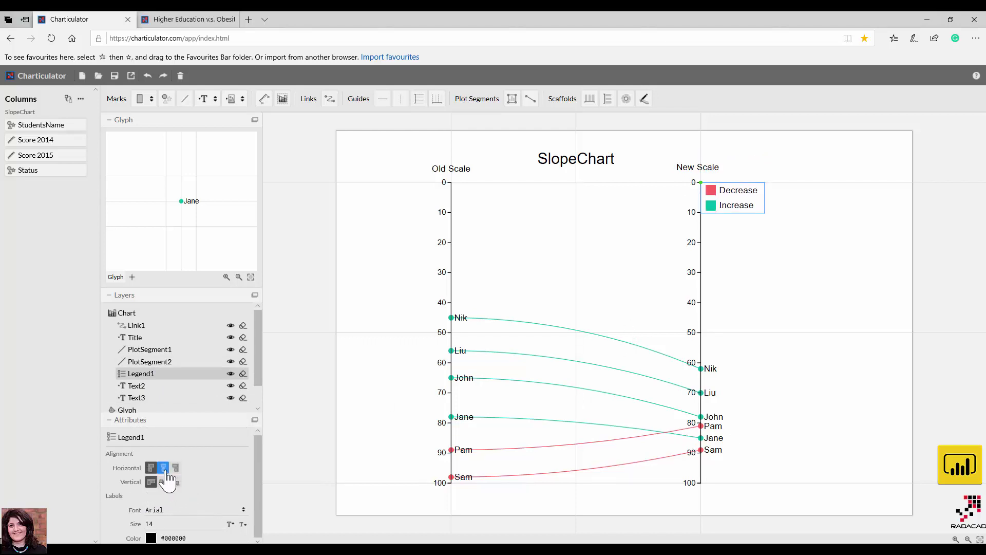
pyautogui.click(176, 468)
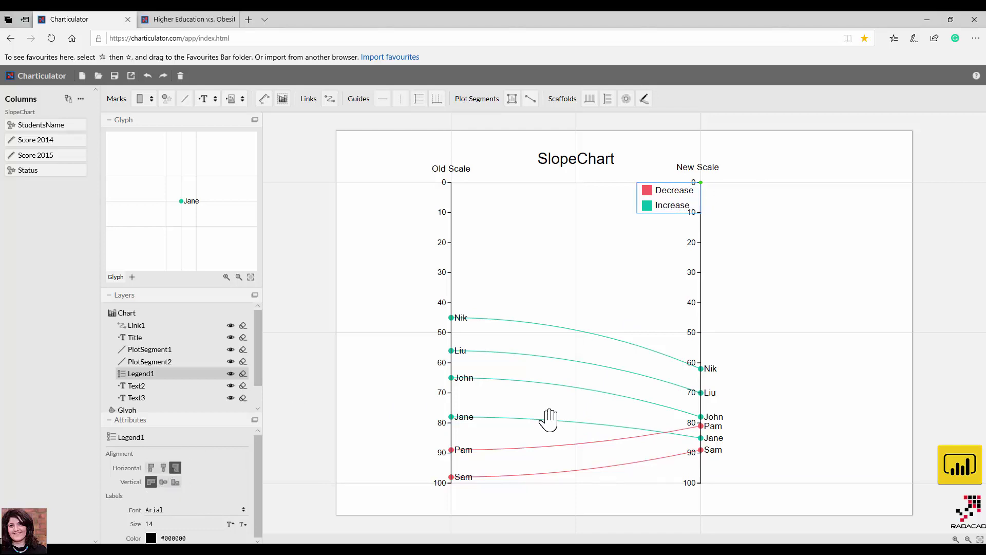
# Step: Change the chart title to "Slope Chart KPI"
pyautogui.click(578, 162)
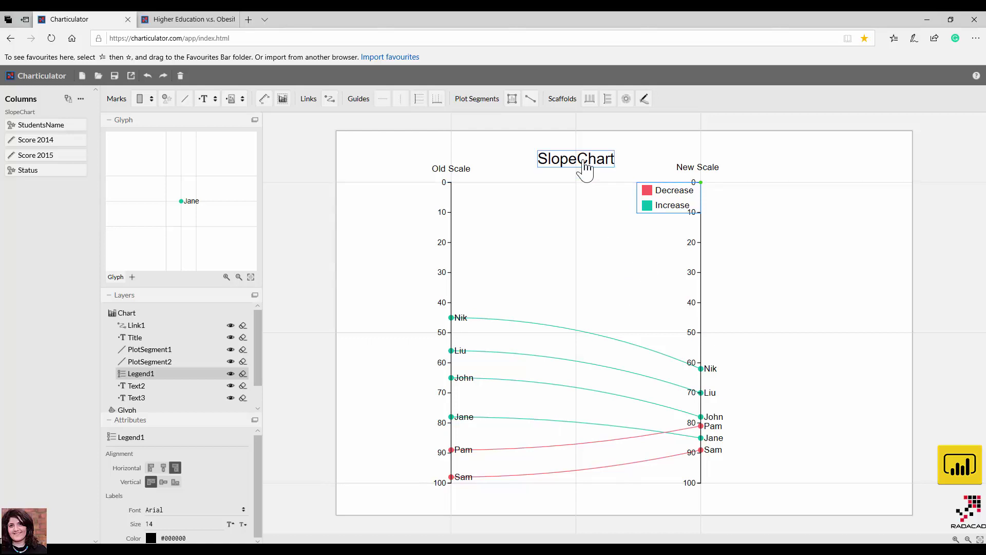
pyautogui.doubleClick(576, 164)
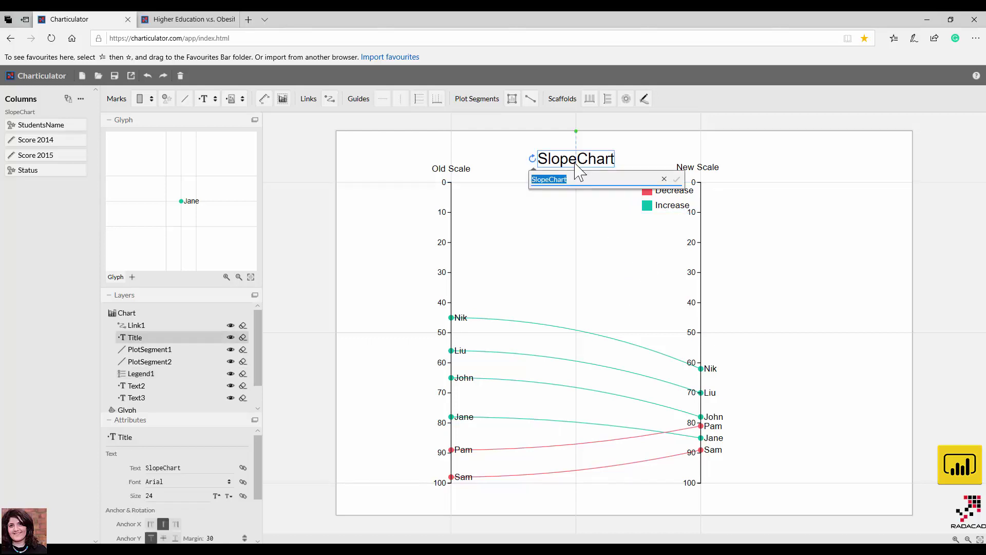
pyautogui.click(552, 180)
pyautogui.click(676, 179)
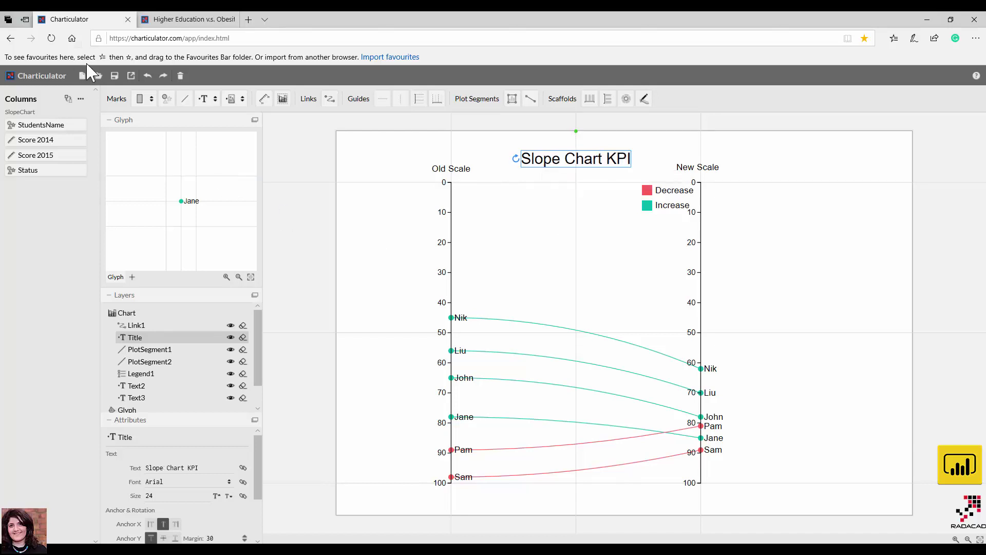
# Step: Save the chart to My Charts under the name "slopechartKPIgroup"
pyautogui.click(114, 77)
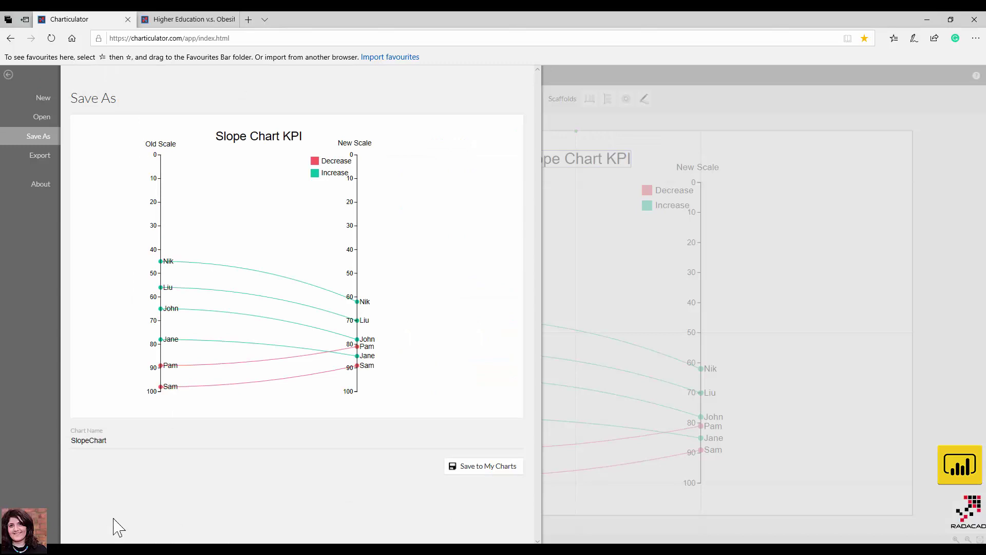
pyautogui.click(96, 440)
pyautogui.doubleClick(96, 440)
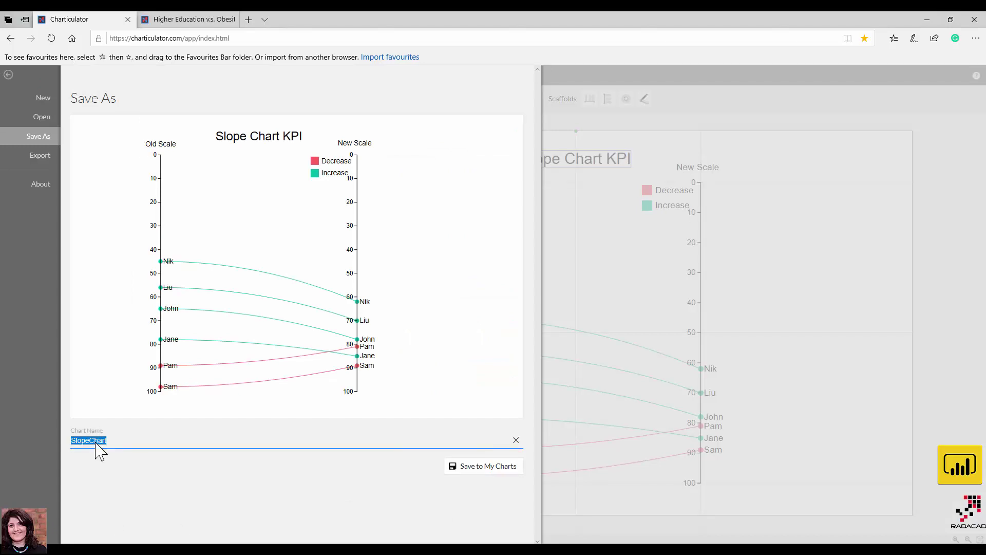
pyautogui.write('slo')
pyautogui.click(489, 467)
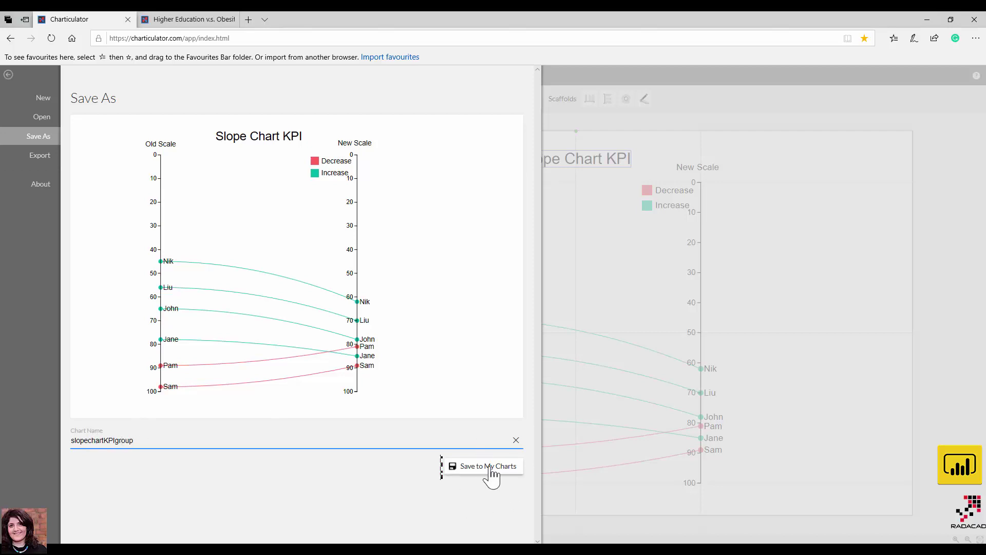
pyautogui.click(490, 468)
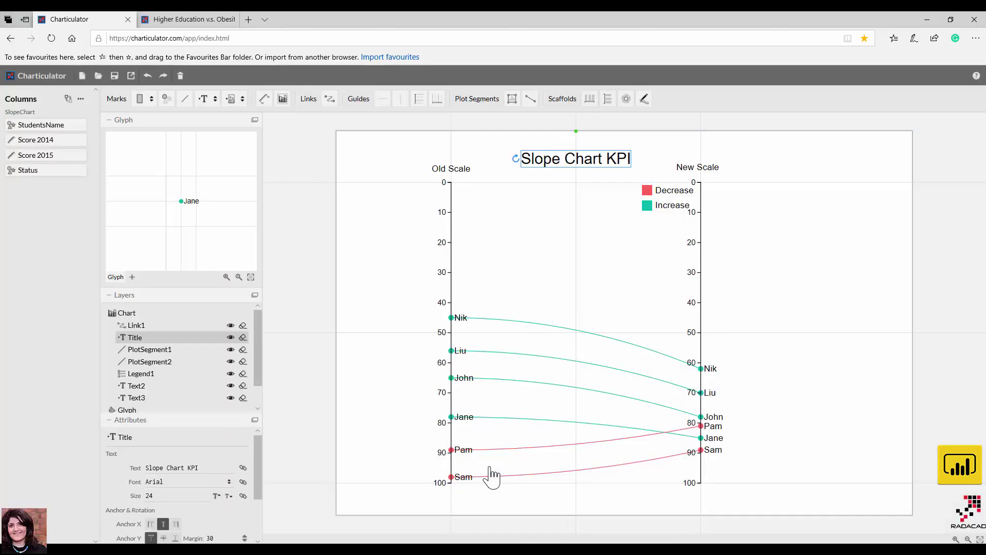
# Step: Start a Power BI Custom Visual export and rename the StudentsName, Score 2014 and Score 2015 slots to "Grop Name", "Score Old" and "Score New"
pyautogui.click(131, 77)
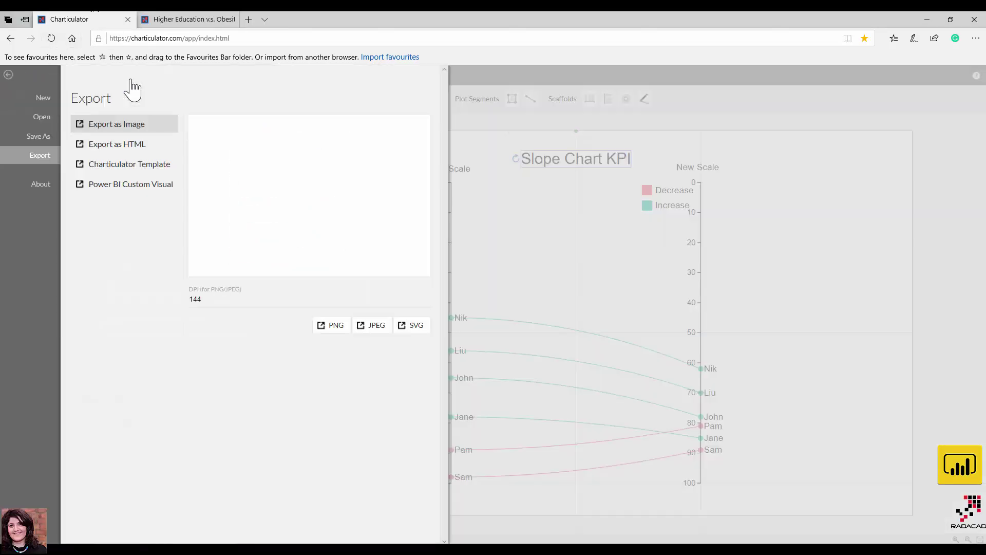
pyautogui.click(150, 191)
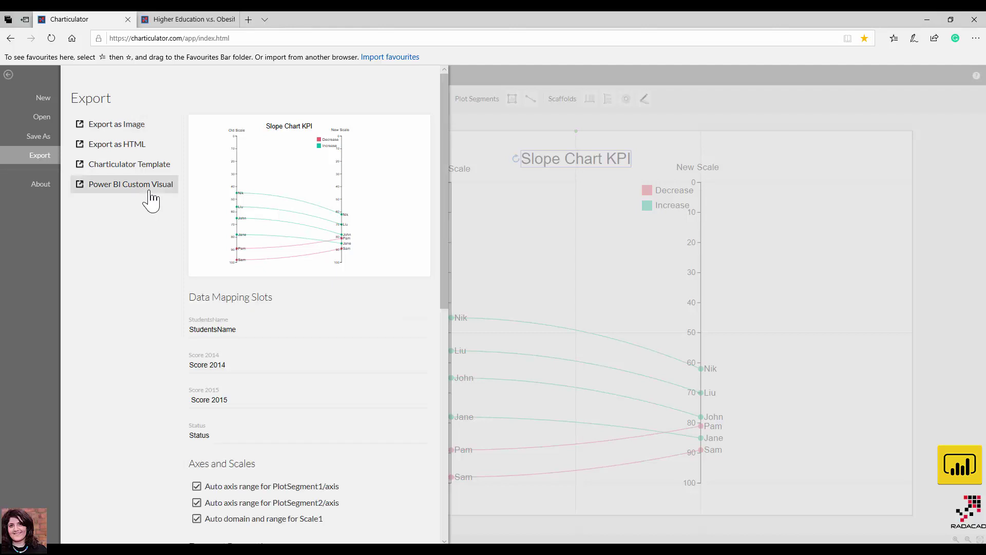
pyautogui.click(208, 328)
pyautogui.write('Grop')
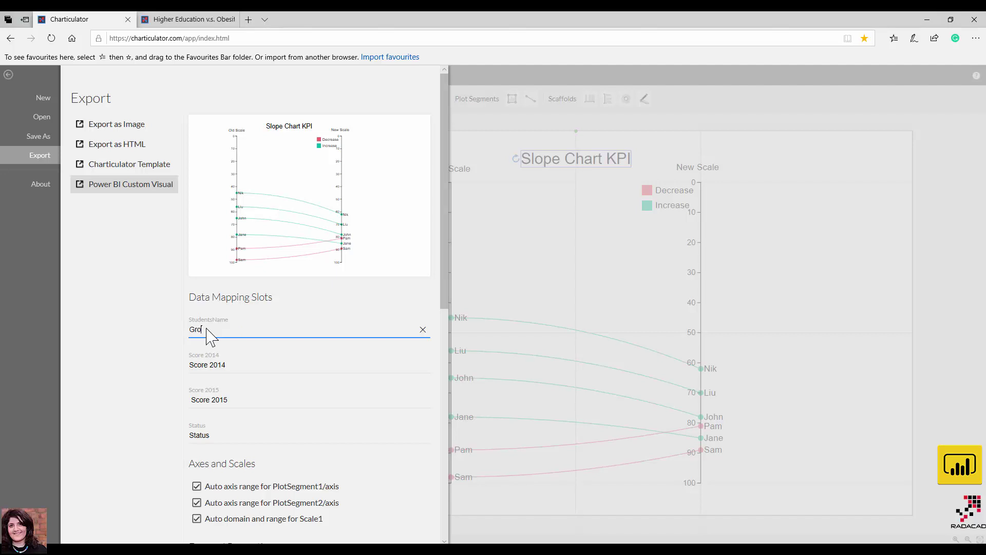
pyautogui.click(207, 365)
pyautogui.write('Sc')
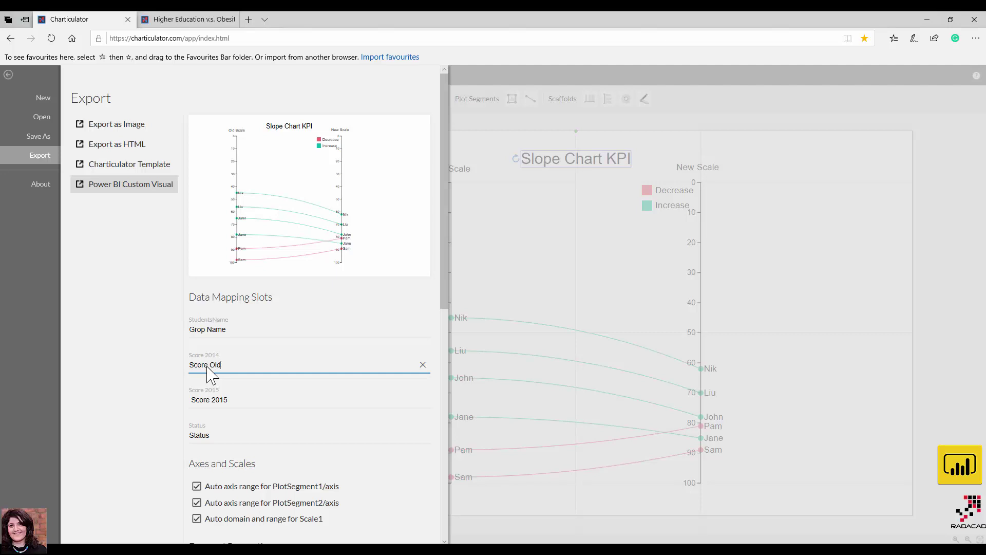
pyautogui.doubleClick(222, 400)
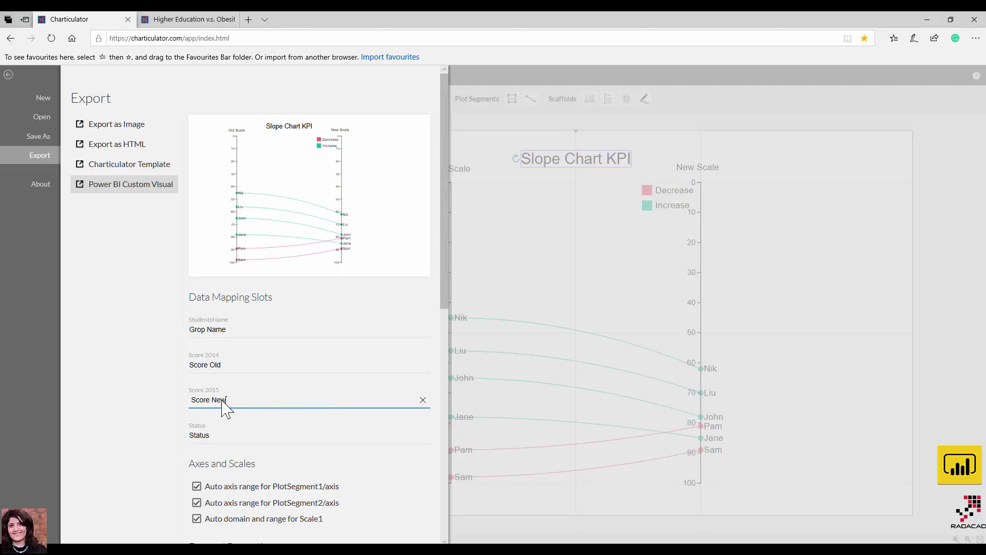
# Step: Disable the auto axis range for PlotSegment1 and PlotSegment2 and the auto domain and range for Scale1
pyautogui.scroll(-3, 237, 437)
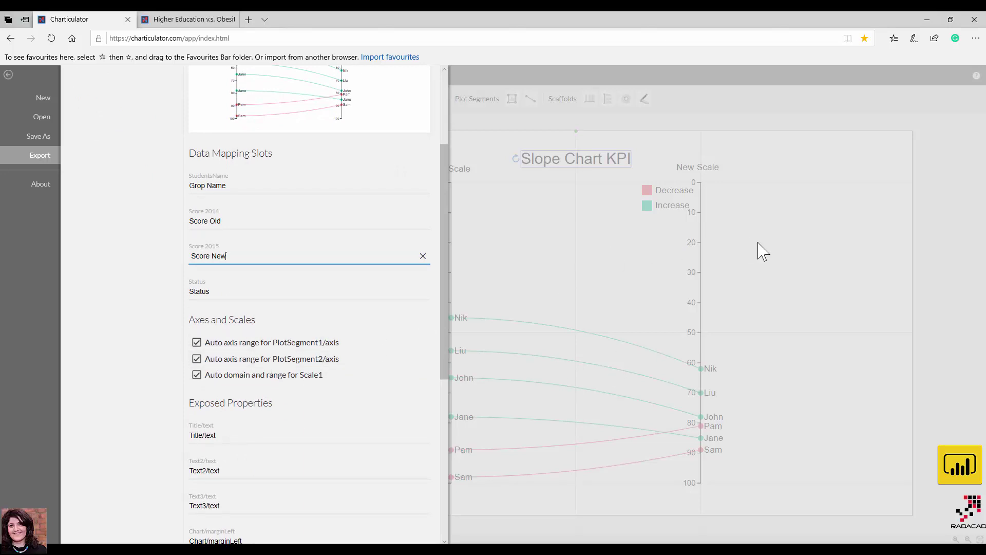
pyautogui.click(196, 342)
pyautogui.click(197, 358)
pyautogui.click(196, 375)
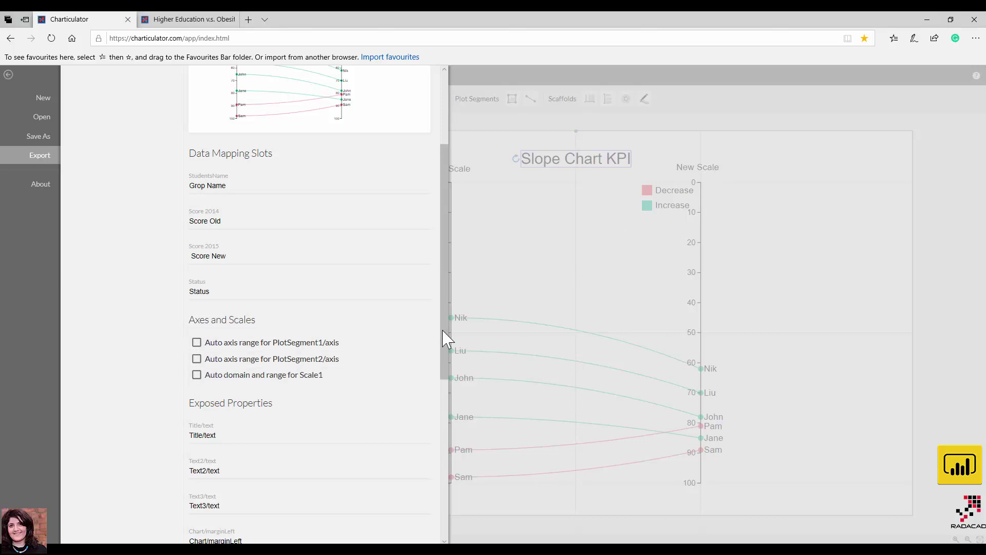
# Step: Name the visual "SlpeChart Vwersion 1" and export it as a Power BI custom visual
pyautogui.scroll(-6, 258, 435)
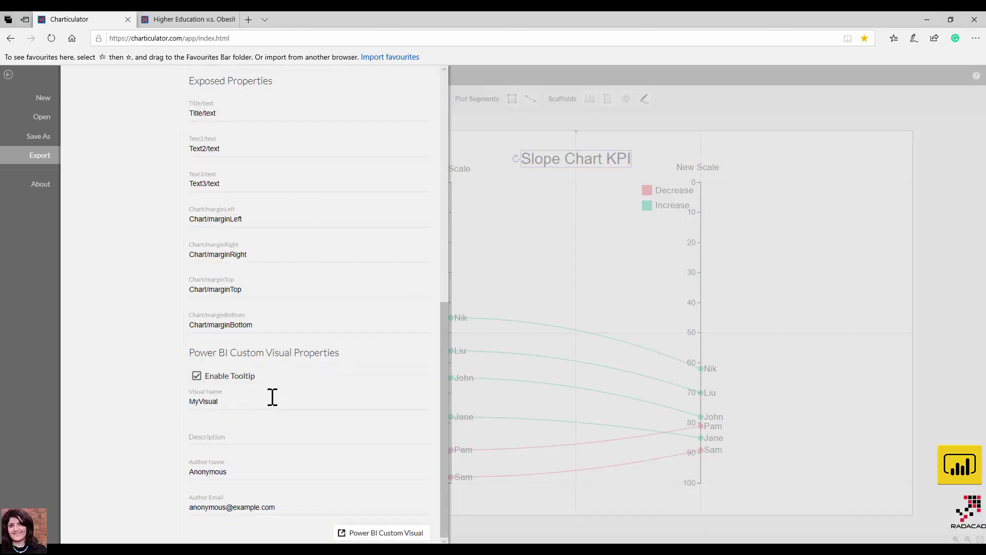
pyautogui.doubleClick(202, 401)
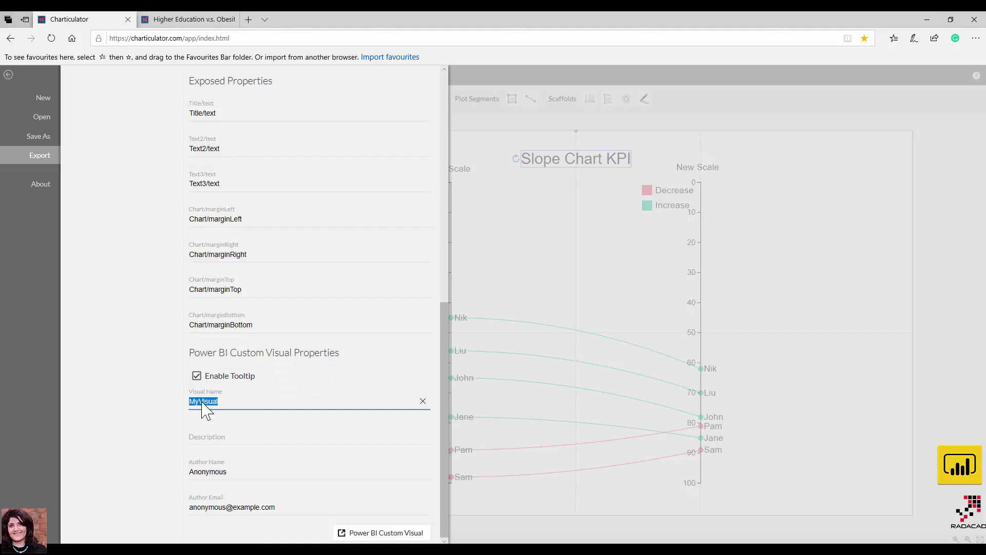
pyautogui.write('SlpeChart Vwersion 1')
pyautogui.click(384, 538)
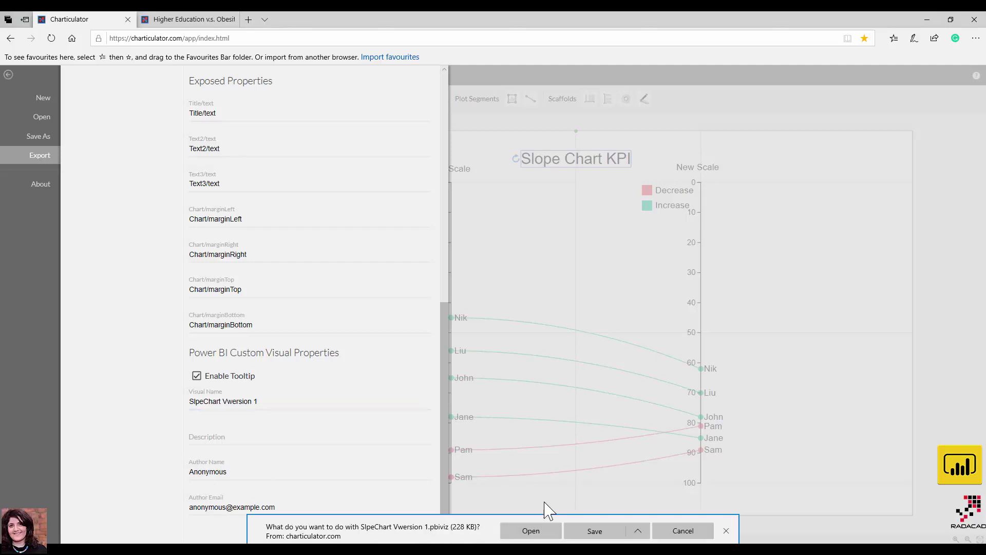
# Step: Save the exported file as SlpeChart Vwersion 1.pbiviz in the blogIdea > Charticulator folder on drive D
pyautogui.click(637, 531)
pyautogui.click(637, 530)
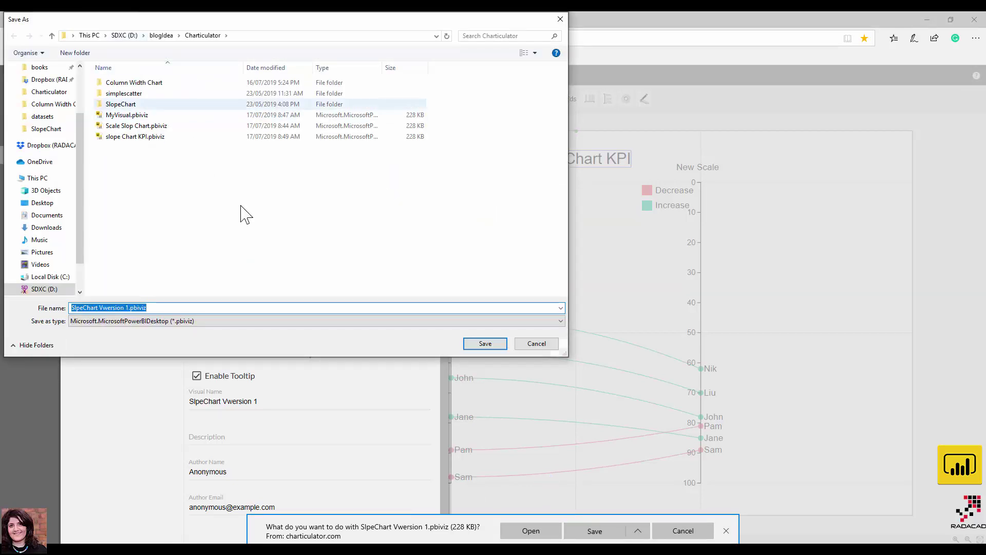
pyautogui.click(482, 343)
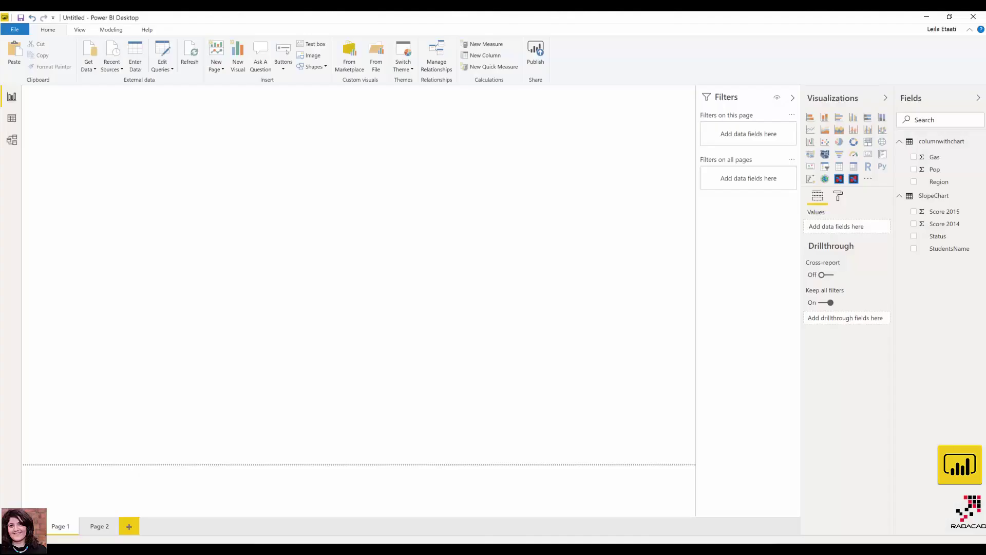
# Step: Switch to Power BI Desktop and delete the two existing Charticulator custom visuals from the report
pyautogui.rightClick(854, 181)
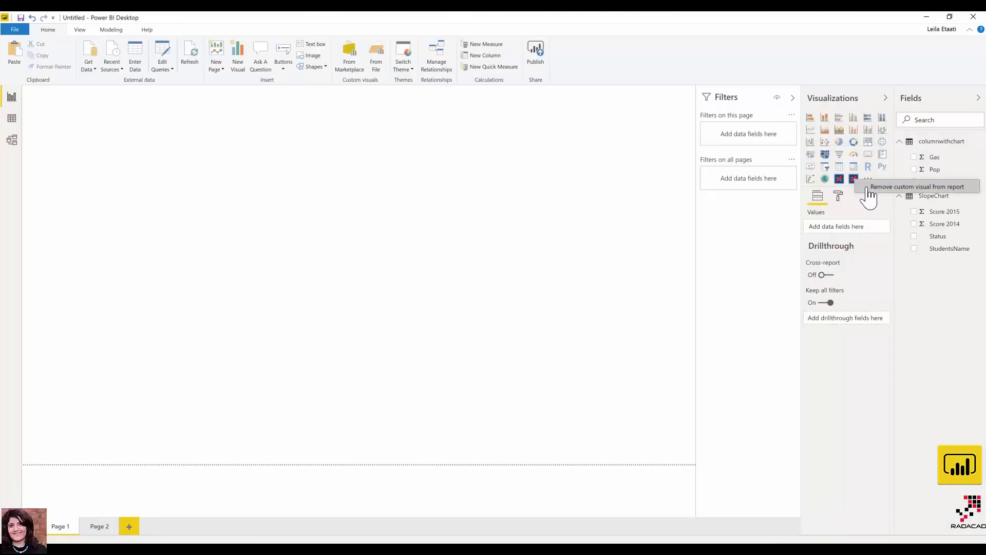
pyautogui.click(870, 188)
pyautogui.click(579, 339)
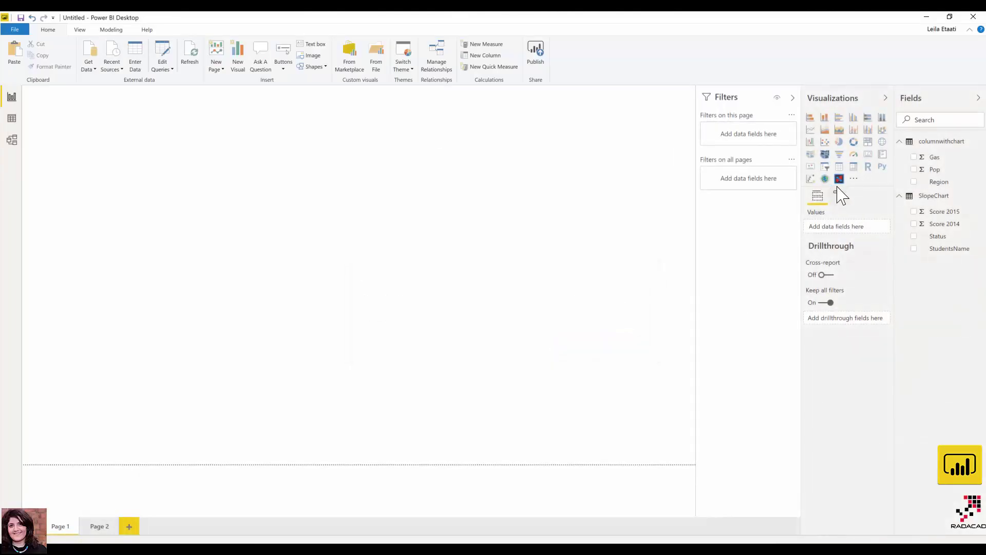
pyautogui.rightClick(839, 180)
pyautogui.click(854, 187)
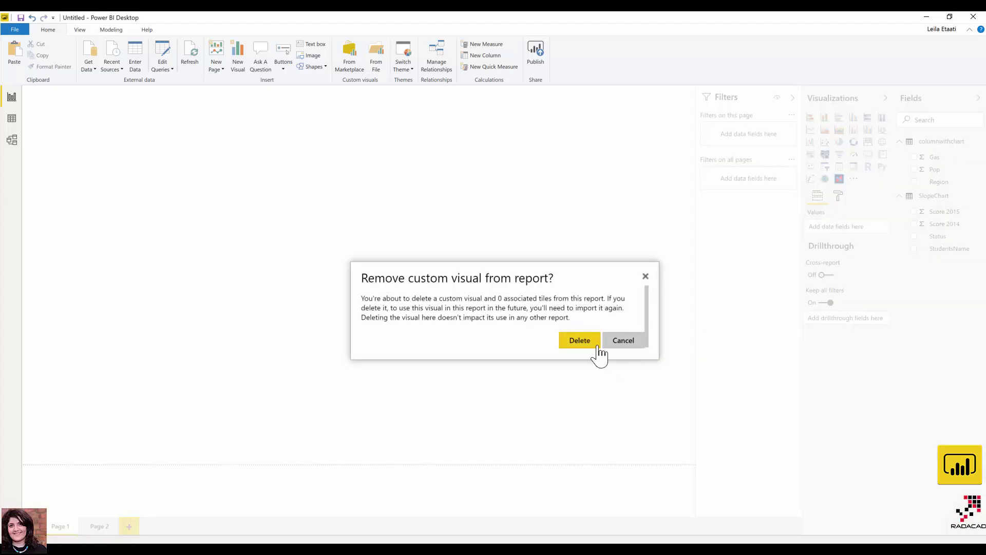
pyautogui.click(591, 343)
# Step: Import SlpeChart Vwersion 1.pbiviz as a custom visual and place an enlarged instance of it on Page 1
pyautogui.click(839, 179)
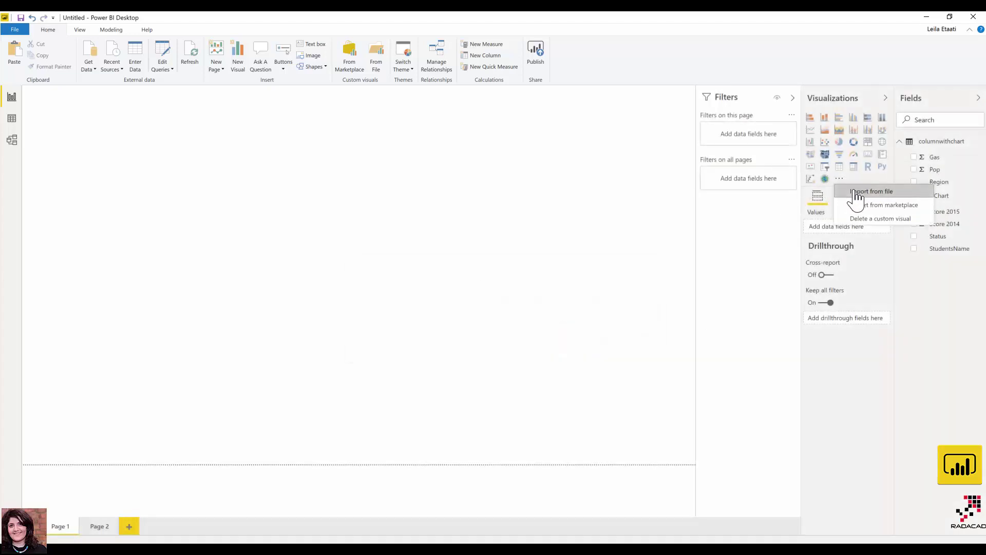
pyautogui.click(846, 191)
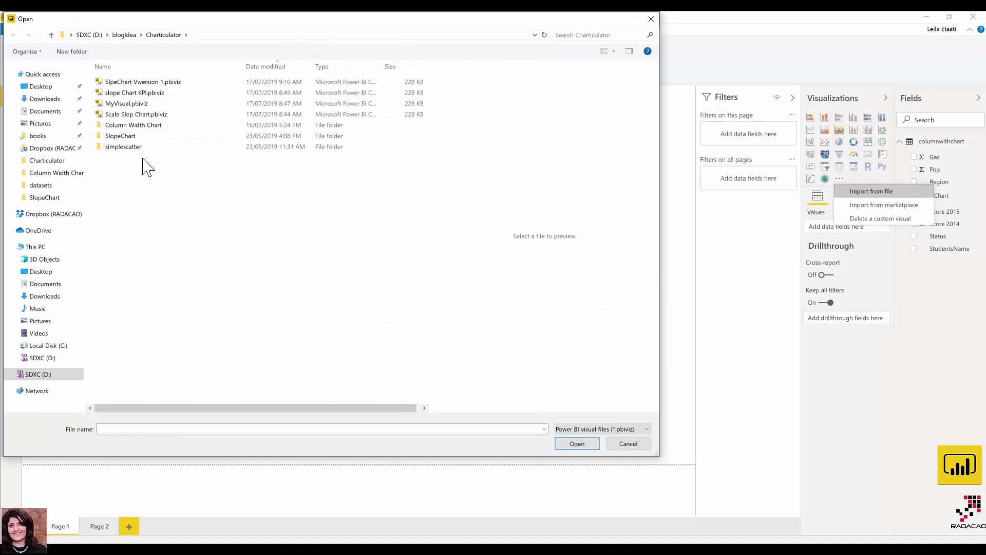
pyautogui.click(170, 82)
pyautogui.click(565, 443)
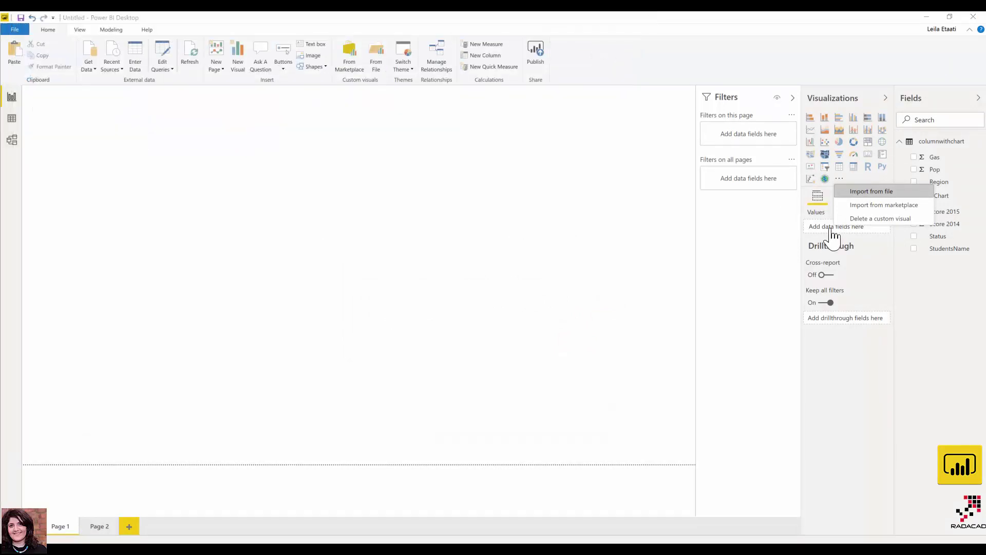
pyautogui.click(592, 300)
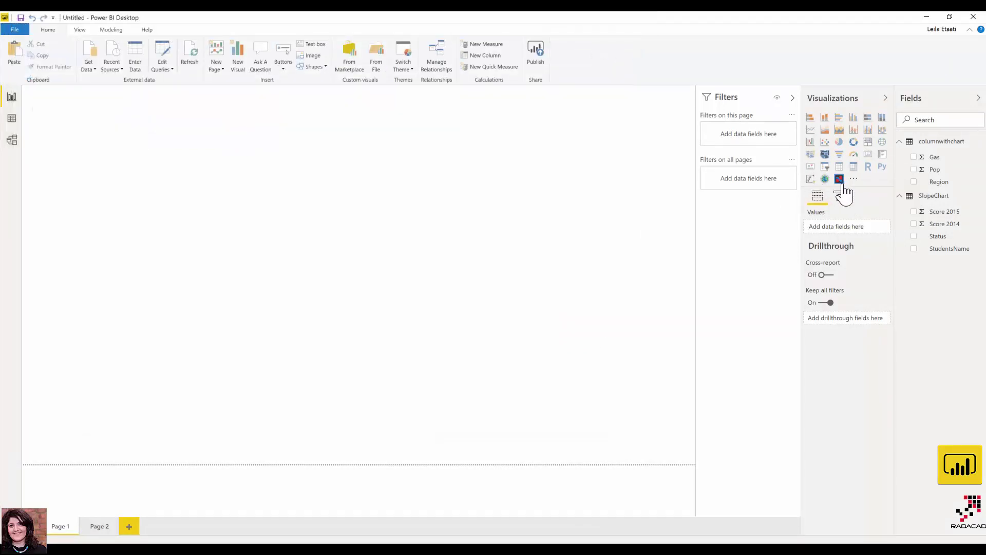
pyautogui.click(839, 180)
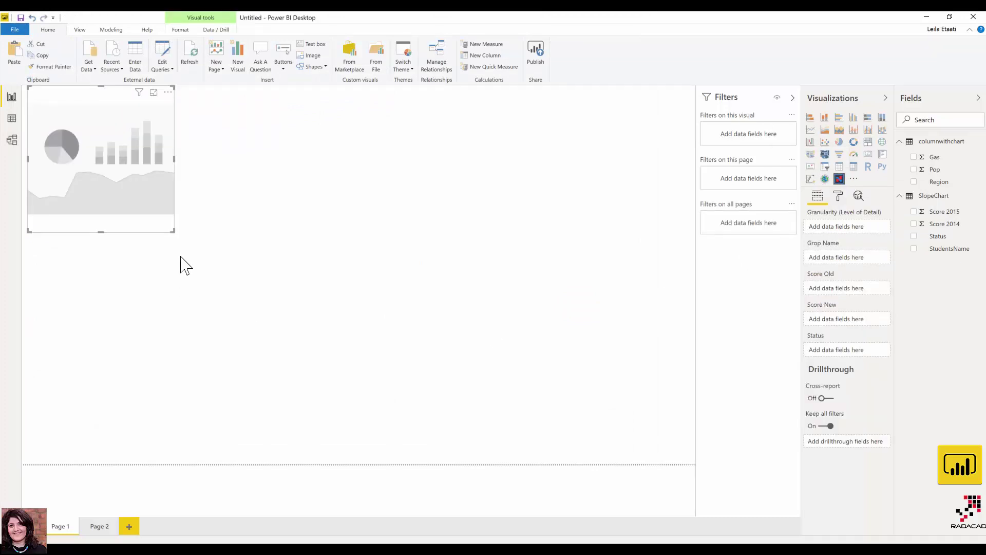
pyautogui.moveTo(173, 232); pyautogui.dragTo(413, 381)
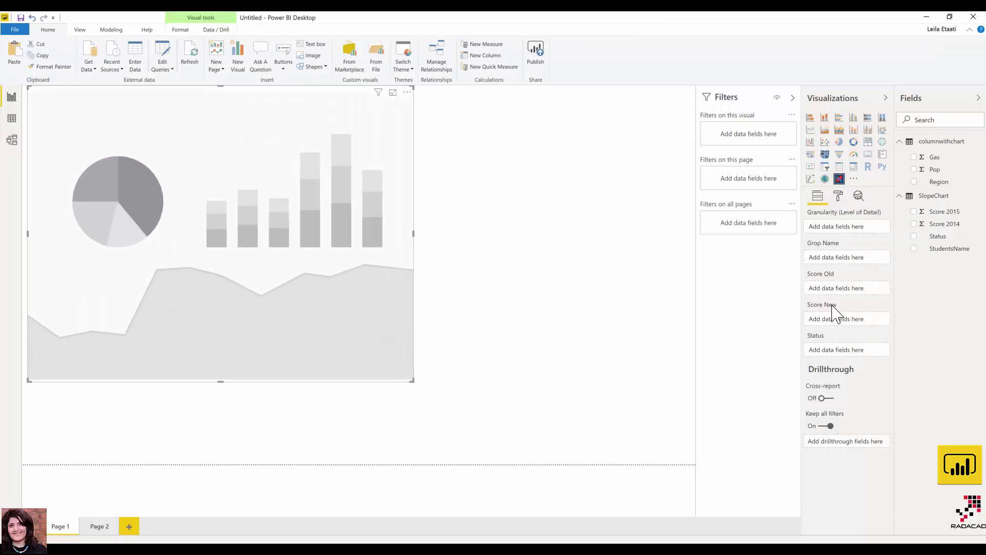
# Step: Assign StudentsName to Granularity and Grop Name, Score 2014 to Score Old, Score 2015 to Score New and Status to Status, and enlarge the visual
pyautogui.moveTo(937, 249); pyautogui.dragTo(844, 237)
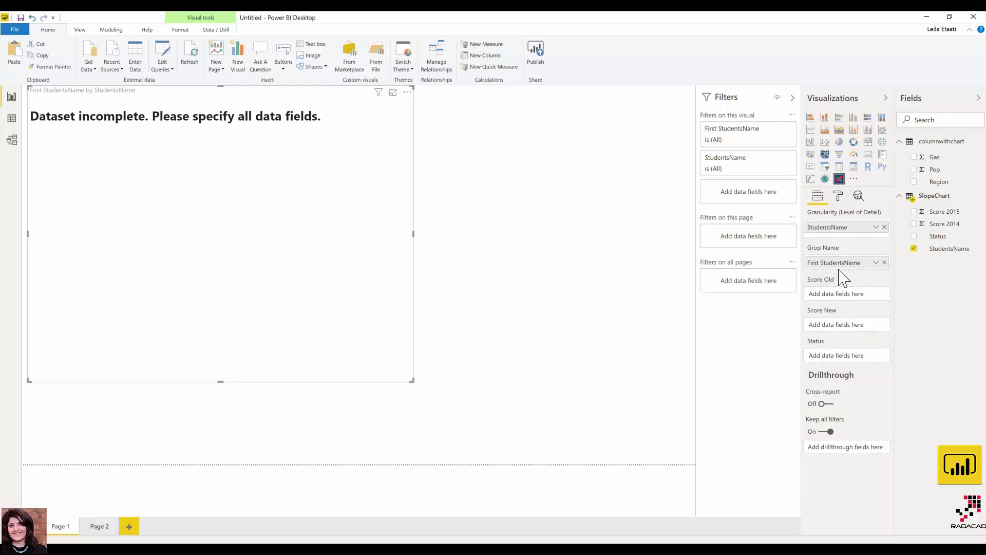
pyautogui.moveTo(925, 237); pyautogui.dragTo(838, 367)
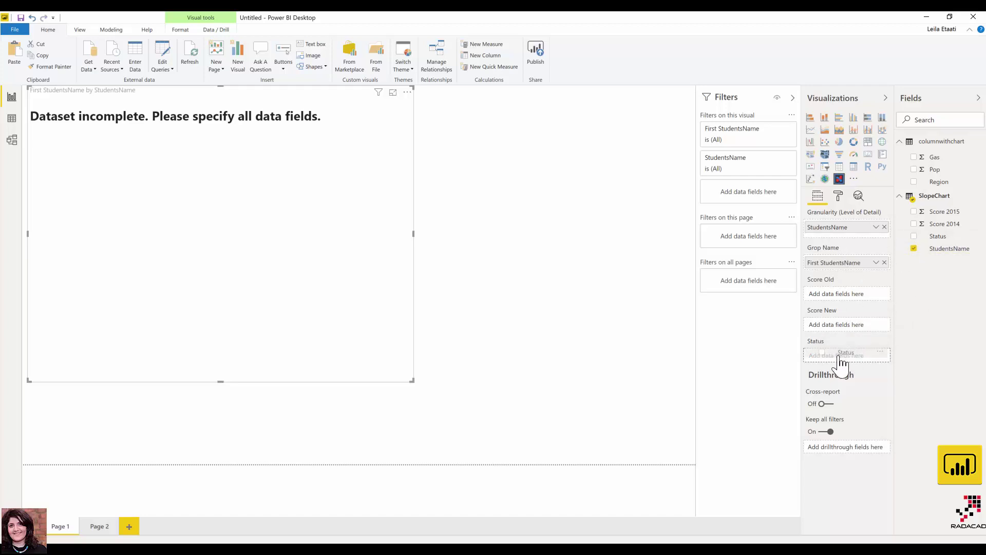
pyautogui.moveTo(944, 211); pyautogui.dragTo(847, 302)
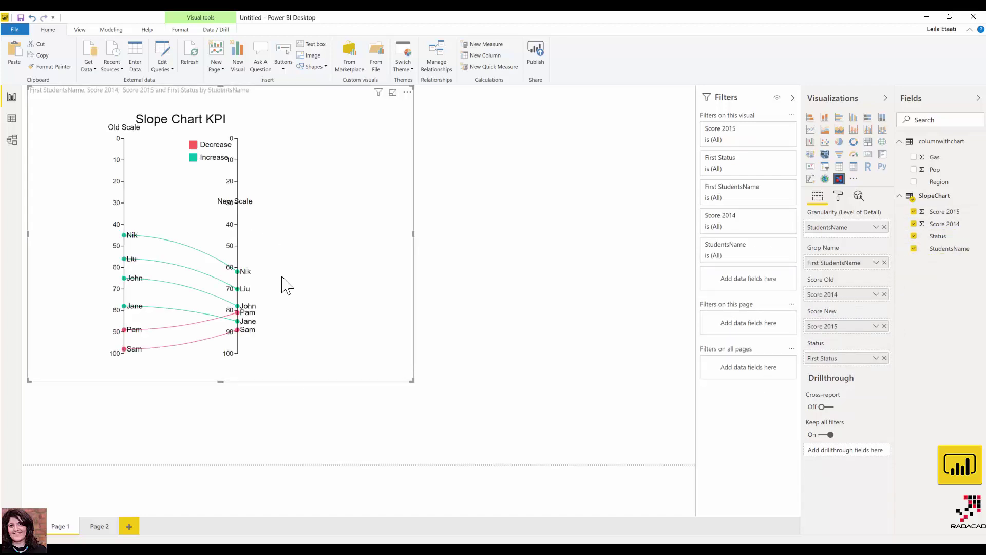
pyautogui.moveTo(413, 381); pyautogui.dragTo(581, 458)
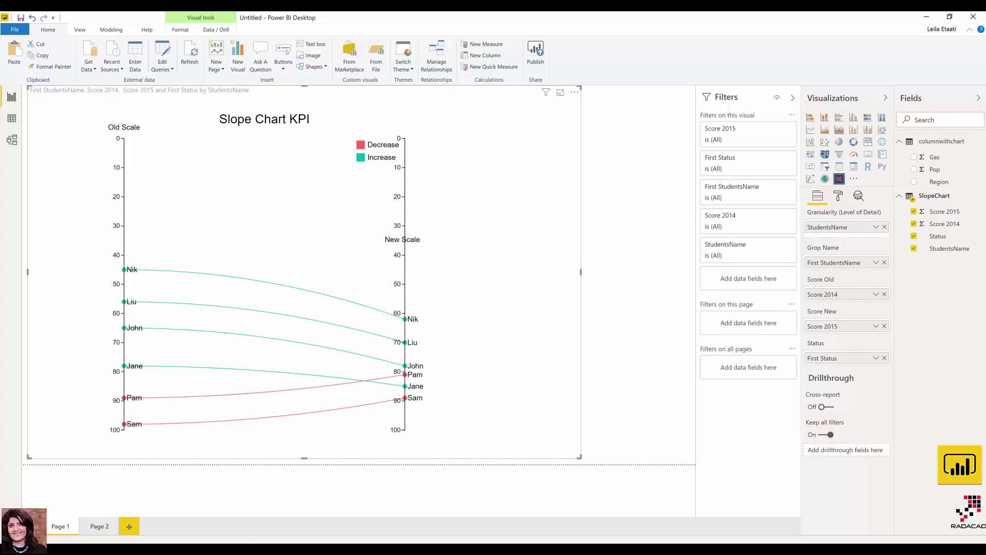
# Step: Switch back to the slope chart in Charticulator
pyautogui.moveTo(71, 540)
pyautogui.click(78, 521)
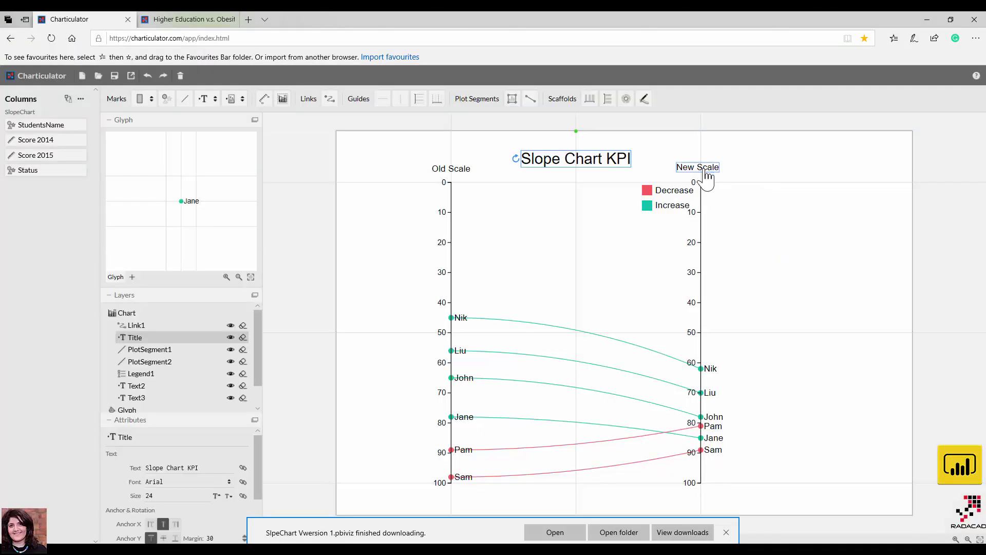
# Step: Try nudging the New Scale and Old Scale labels above their axes and reconfirming their texts
pyautogui.click(700, 175)
pyautogui.moveTo(700, 178); pyautogui.dragTo(707, 176)
pyautogui.doubleClick(706, 171)
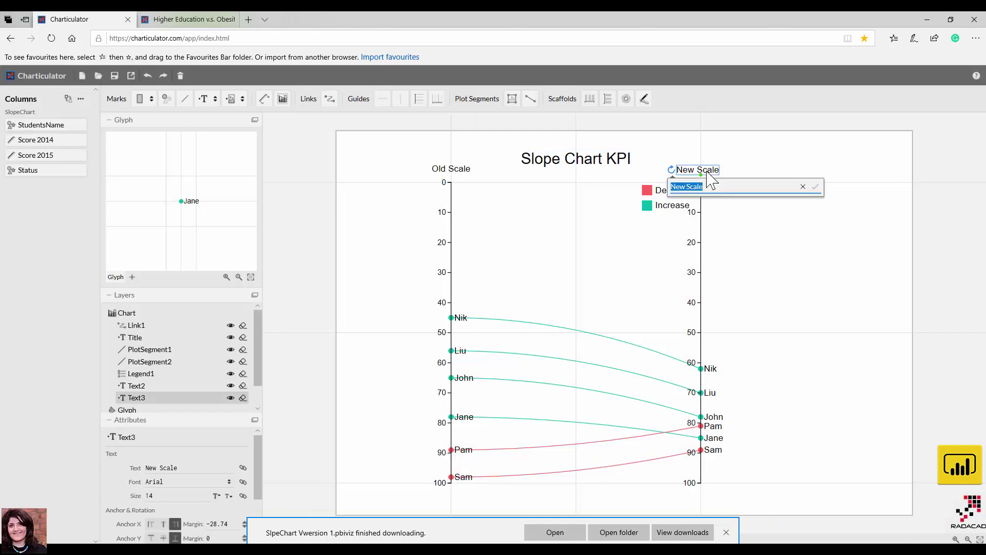
pyautogui.click(814, 188)
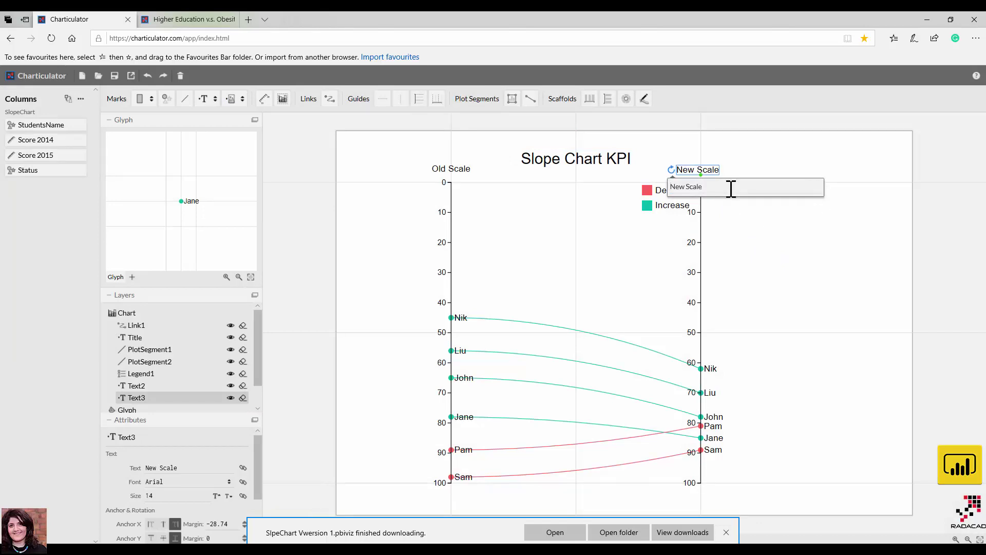
pyautogui.click(691, 172)
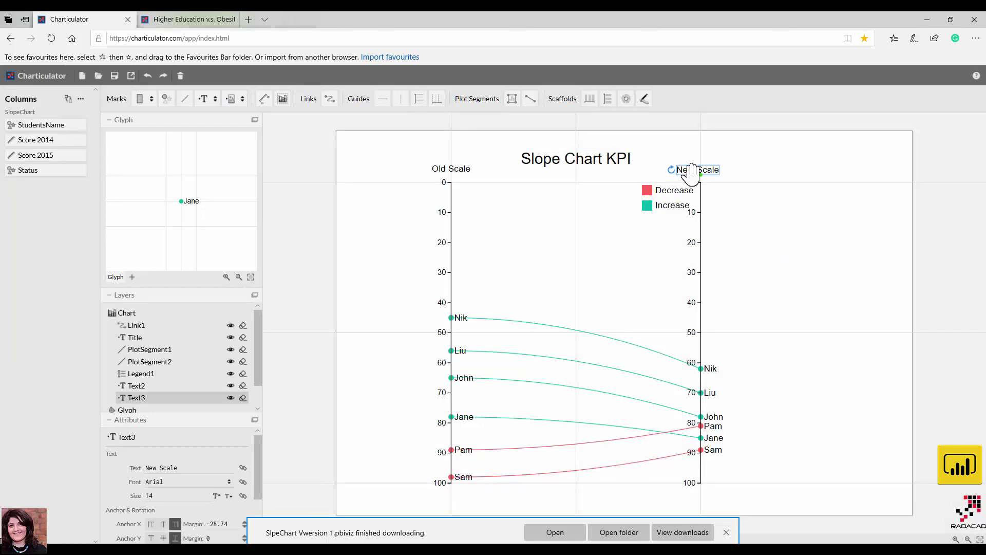
pyautogui.click(465, 175)
pyautogui.moveTo(465, 175); pyautogui.dragTo(465, 178)
pyautogui.doubleClick(466, 178)
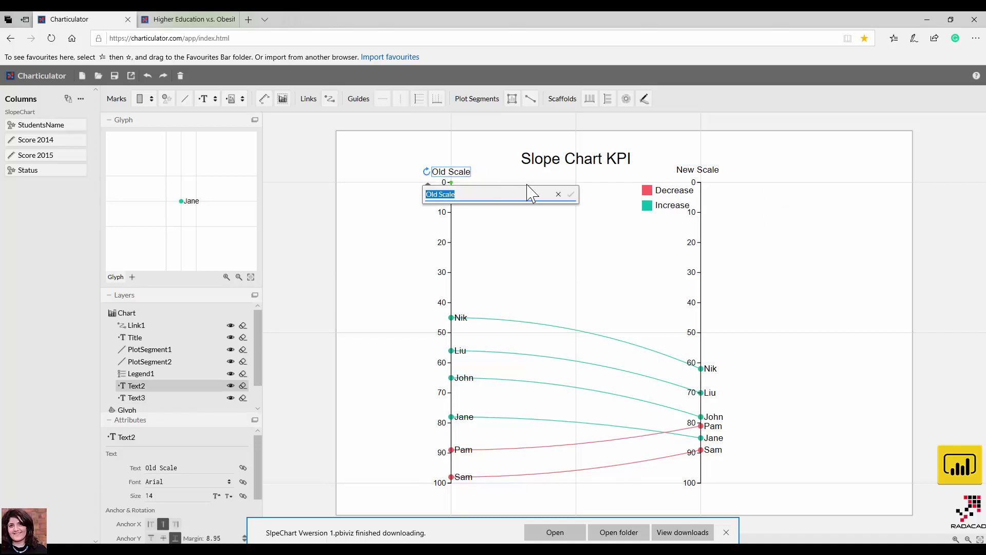
pyautogui.click(571, 197)
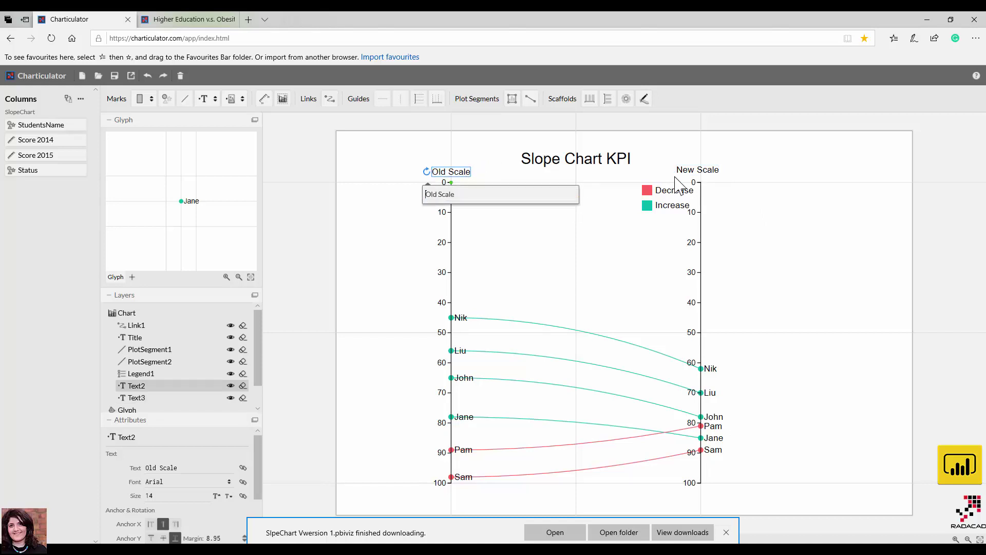
pyautogui.press('Return')
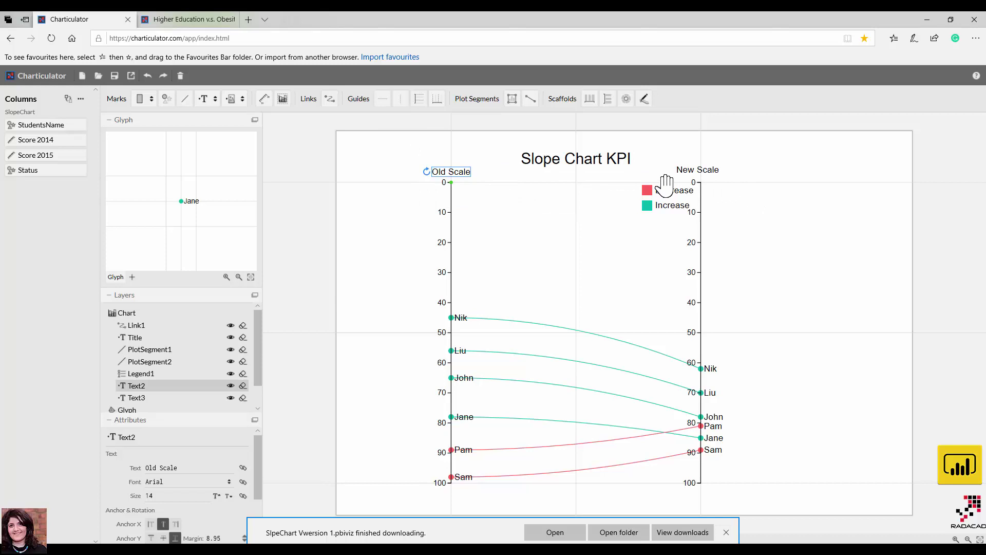
# Step: Delete the New Scale and Old Scale labels from the chart
pyautogui.click(707, 175)
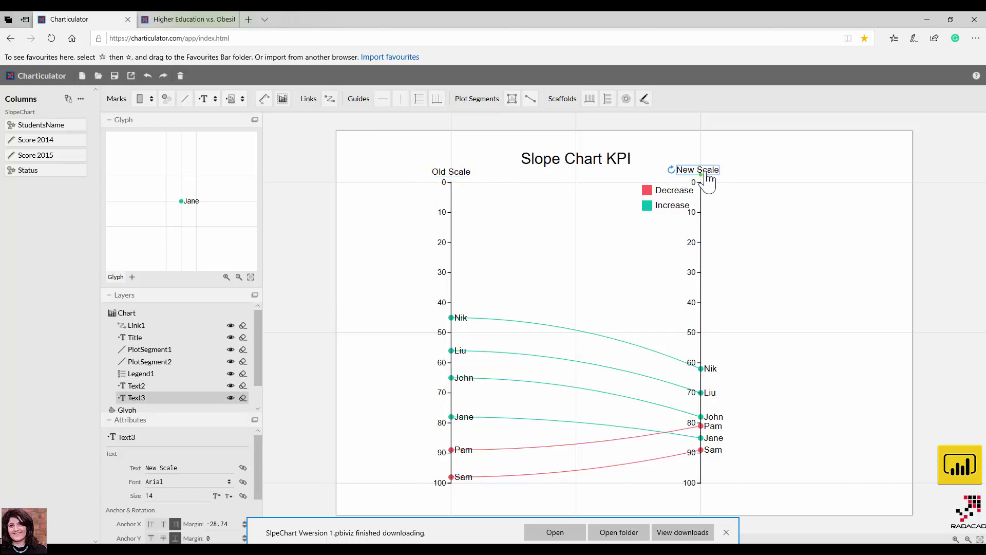
pyautogui.press('Delete')
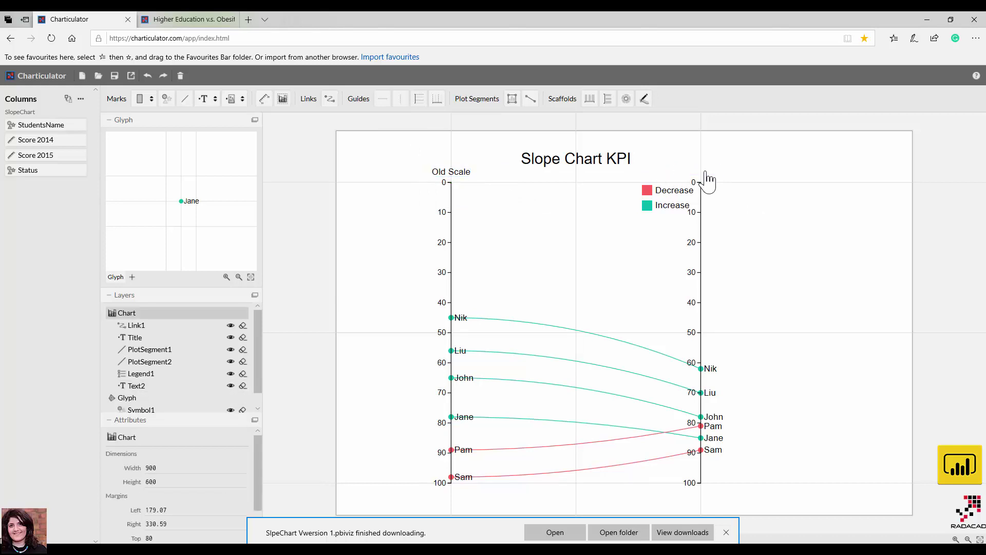
pyautogui.click(462, 178)
pyautogui.press('Delete')
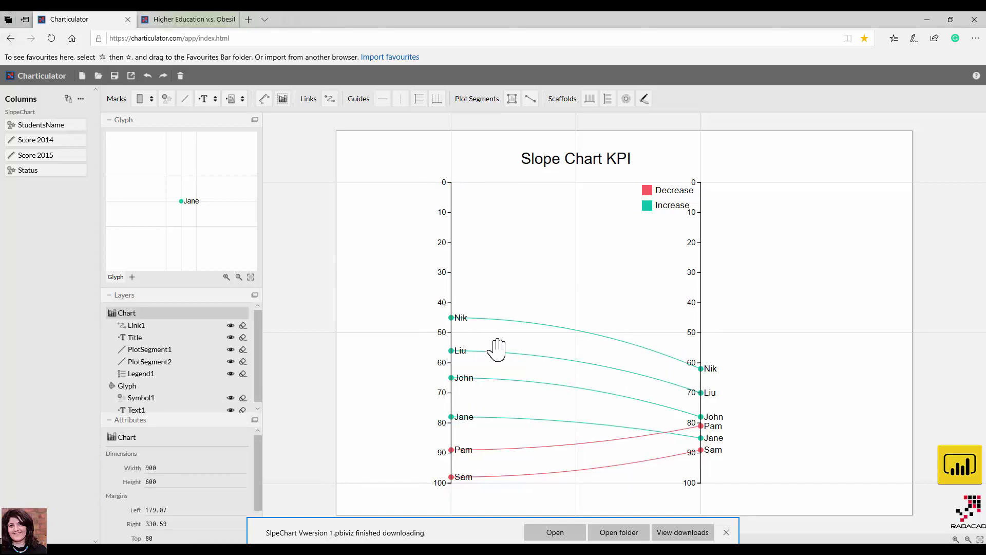
# Step: Export the chart as a Power BI custom visual named MyVisualV1, keeping the automatic axis ranges and scale domain enabled
pyautogui.click(131, 77)
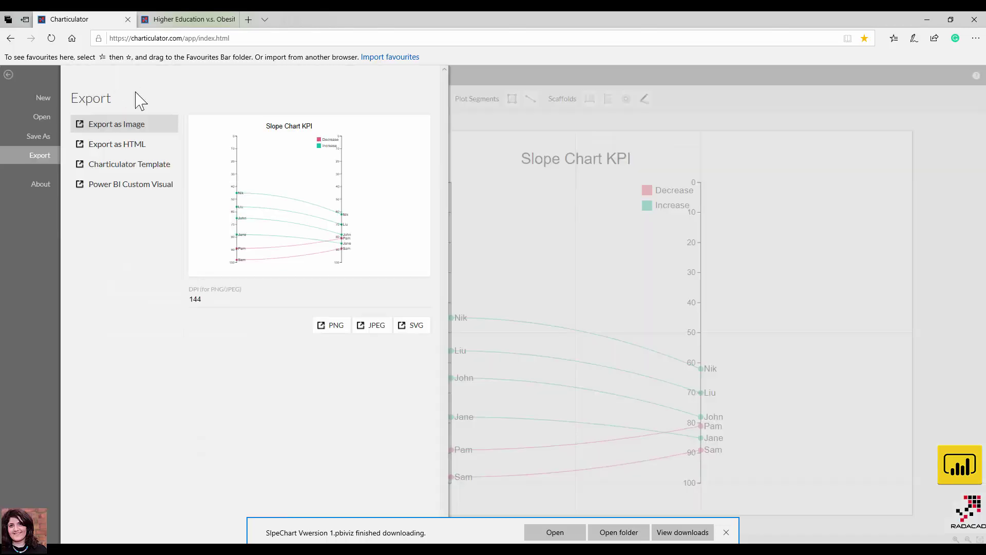
pyautogui.click(152, 189)
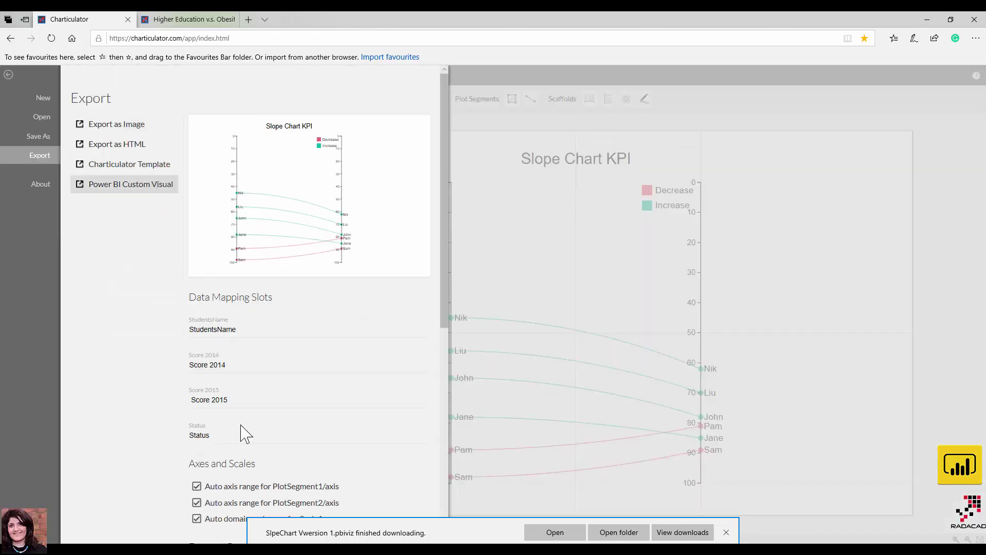
pyautogui.scroll(-4, 246, 433)
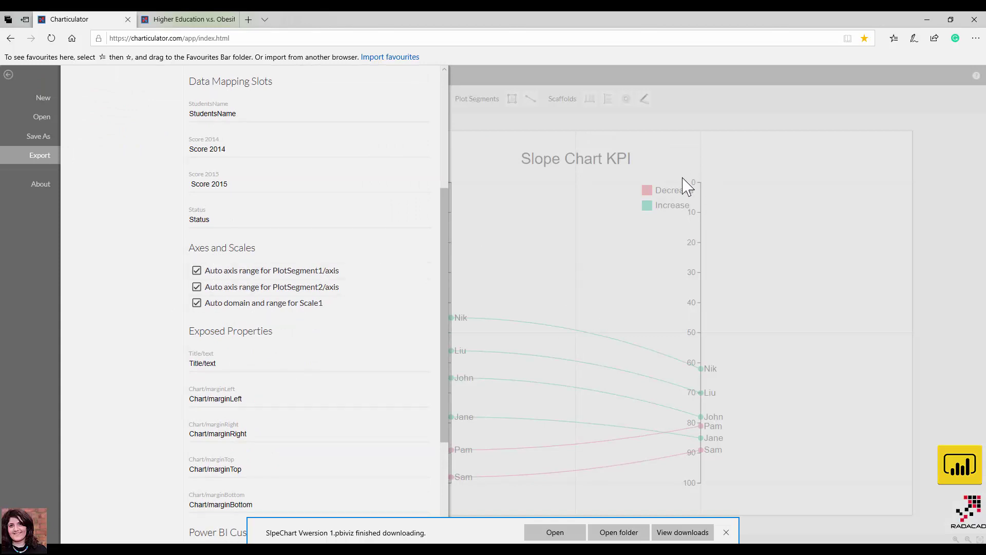
pyautogui.scroll(-3, 244, 425)
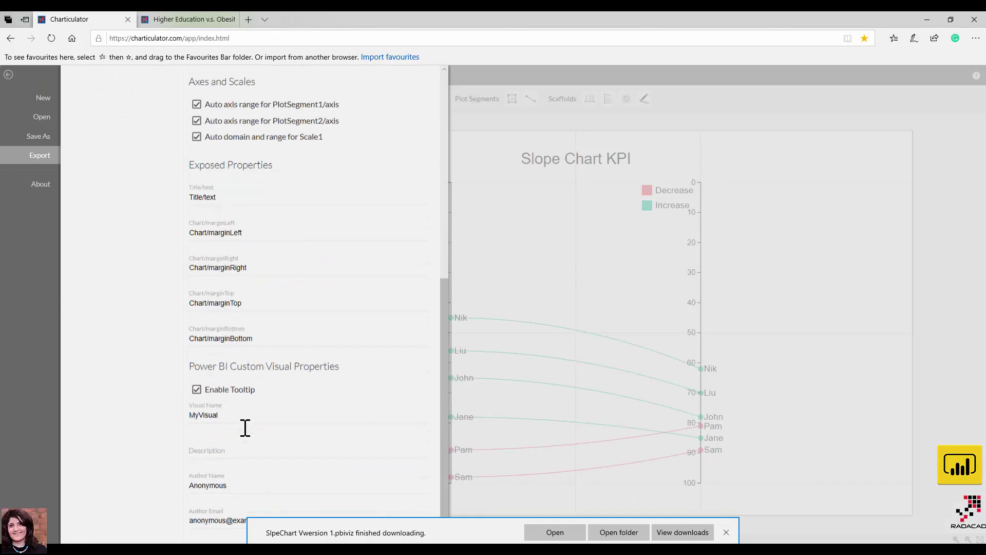
pyautogui.scroll(1, 226, 452)
pyautogui.scroll(-1, 205, 478)
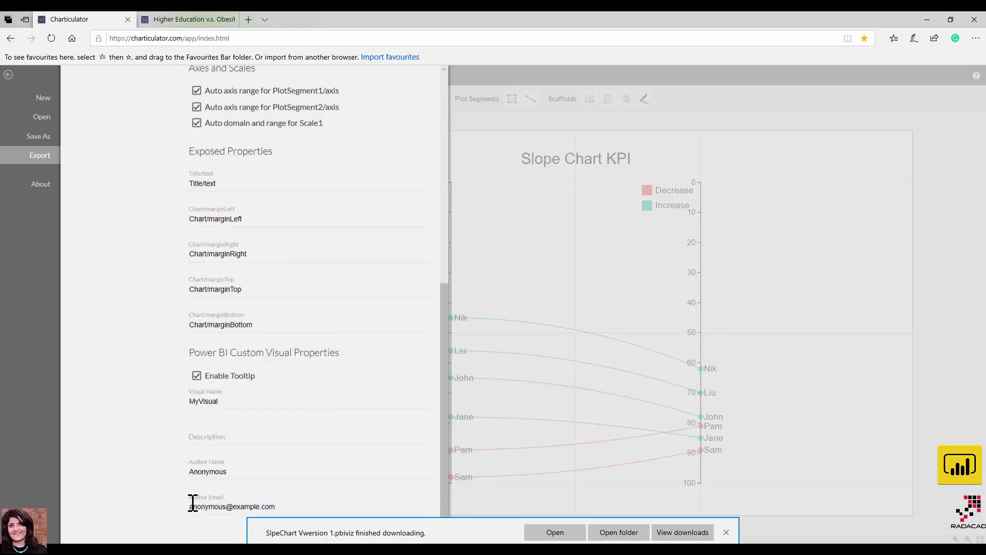
pyautogui.click(204, 400)
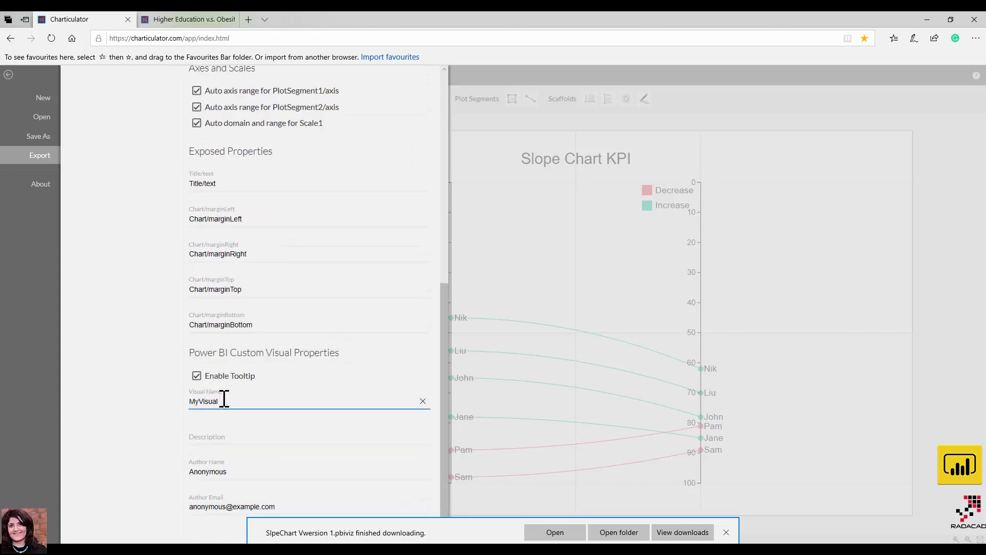
pyautogui.write('V1')
pyautogui.click(725, 531)
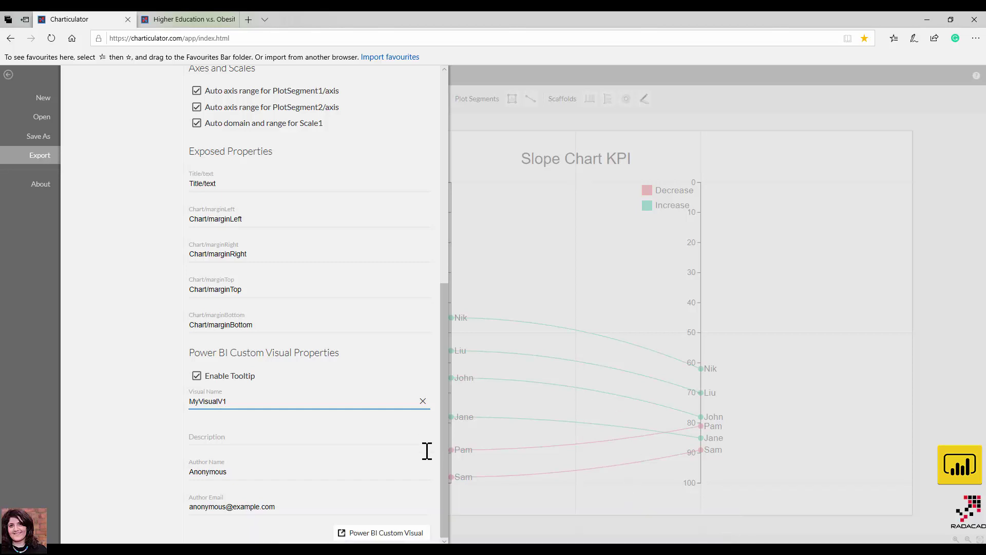
pyautogui.click(411, 537)
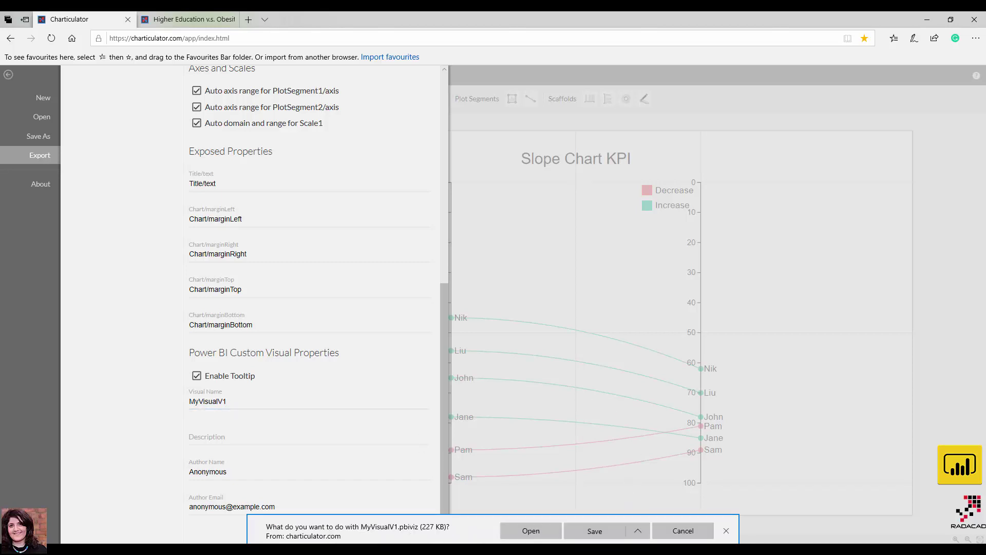
# Step: Save the exported file as MyVisualV1.pbiviz and switch to Power BI Desktop
pyautogui.click(638, 530)
pyautogui.click(635, 515)
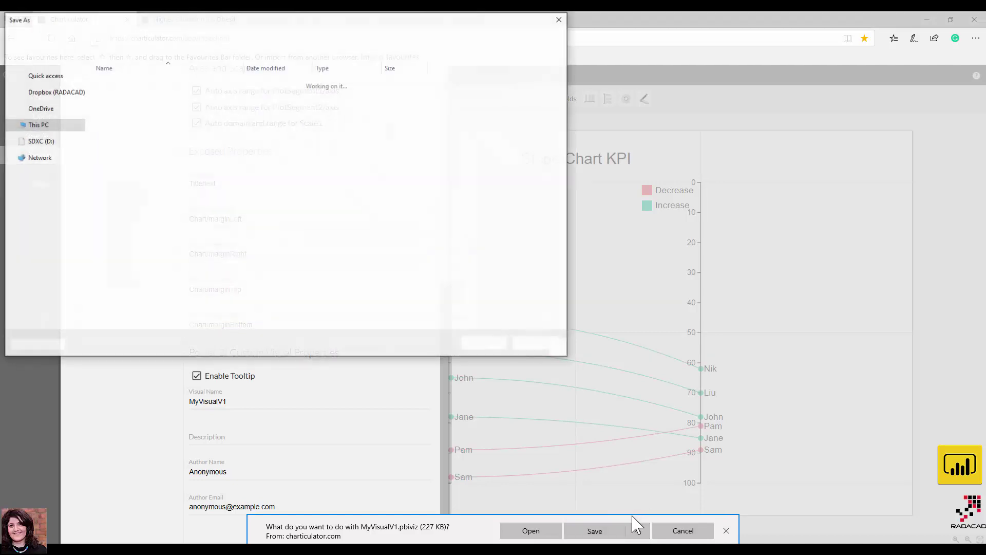
pyautogui.click(475, 343)
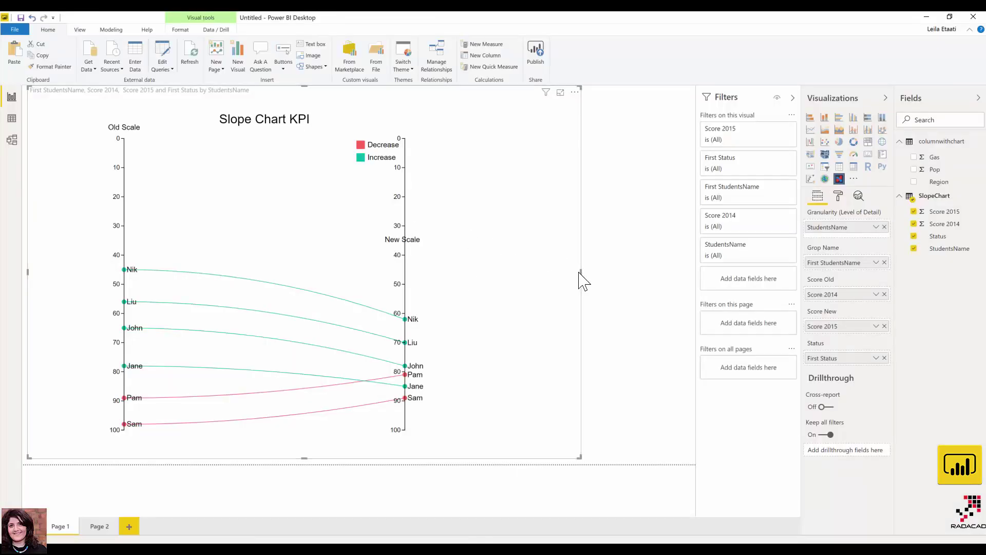
# Step: Narrow the existing slope chart to free space beside it and import MyVisualV1.pbiviz from the Charticulator folder as a custom visual
pyautogui.moveTo(580, 273); pyautogui.dragTo(399, 279)
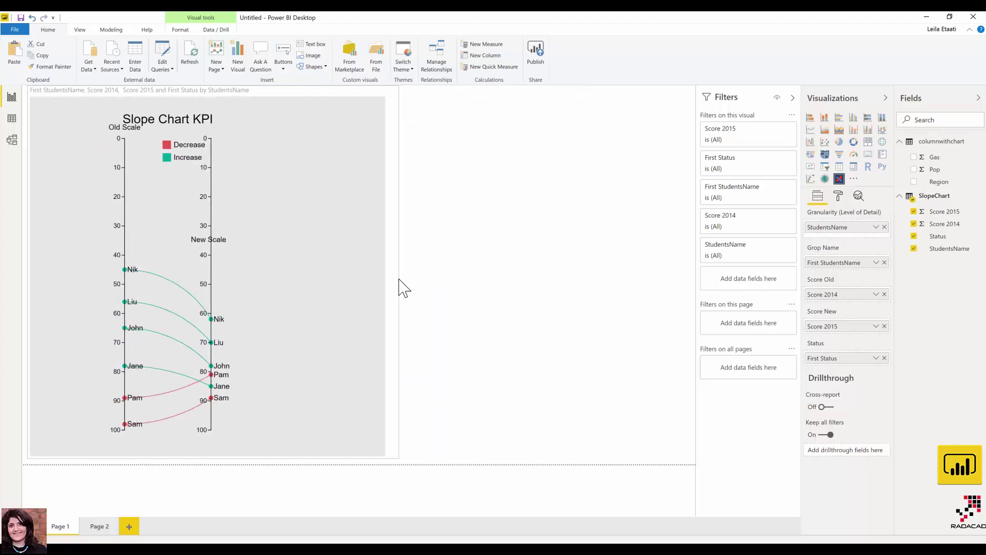
pyautogui.click(577, 183)
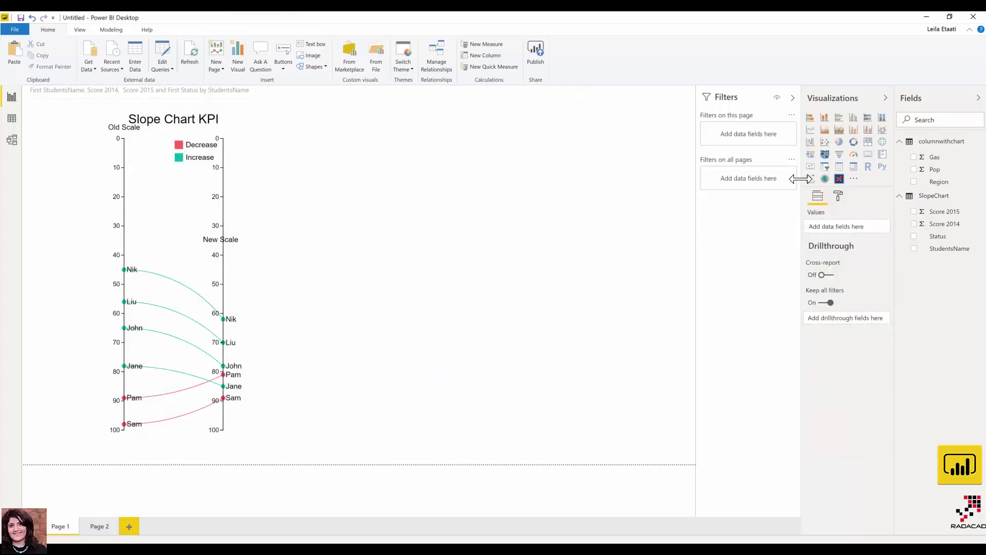
pyautogui.click(854, 179)
pyautogui.click(879, 192)
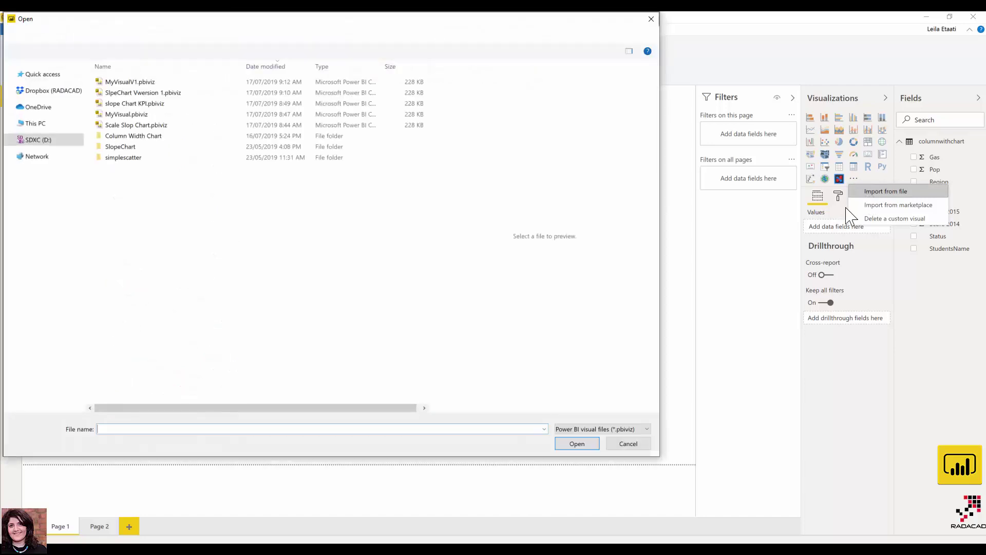
pyautogui.click(267, 66)
pyautogui.click(266, 66)
pyautogui.click(157, 83)
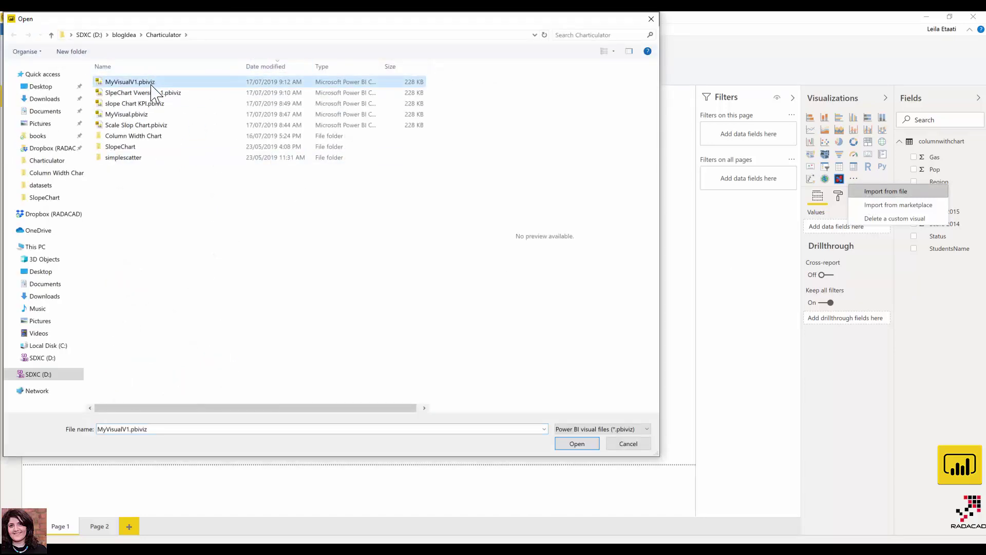
pyautogui.click(574, 445)
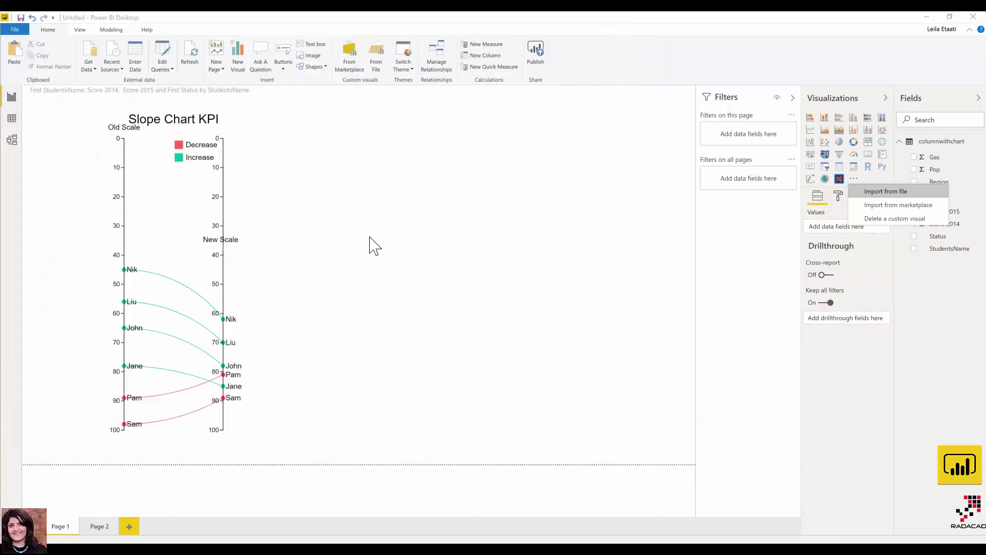
pyautogui.click(582, 300)
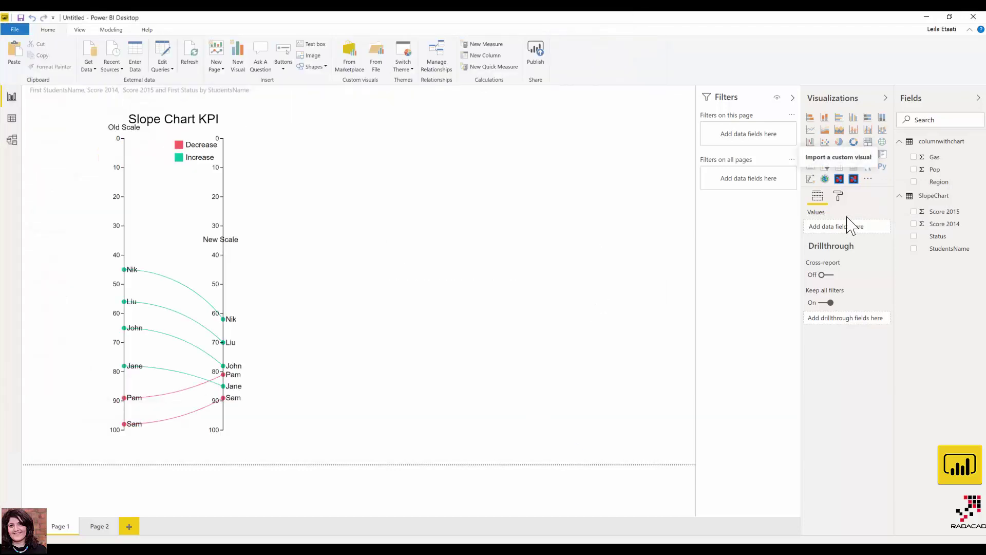
# Step: Add the newly imported visual, assign StudentsName to Granularity and StudentsName, fill Status, Score 2014 and Score 2015 with their matching fields, and widen it
pyautogui.click(854, 178)
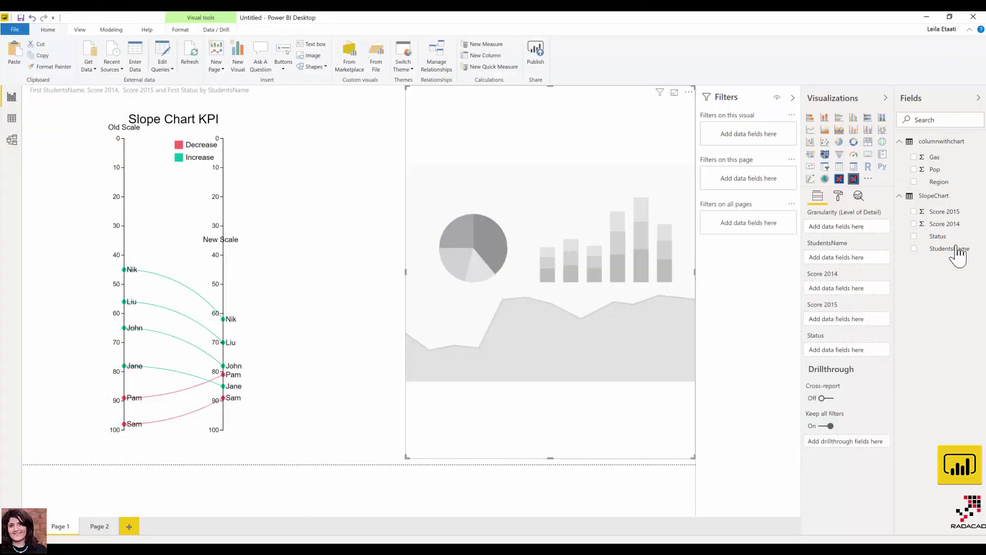
pyautogui.moveTo(948, 252); pyautogui.dragTo(861, 259)
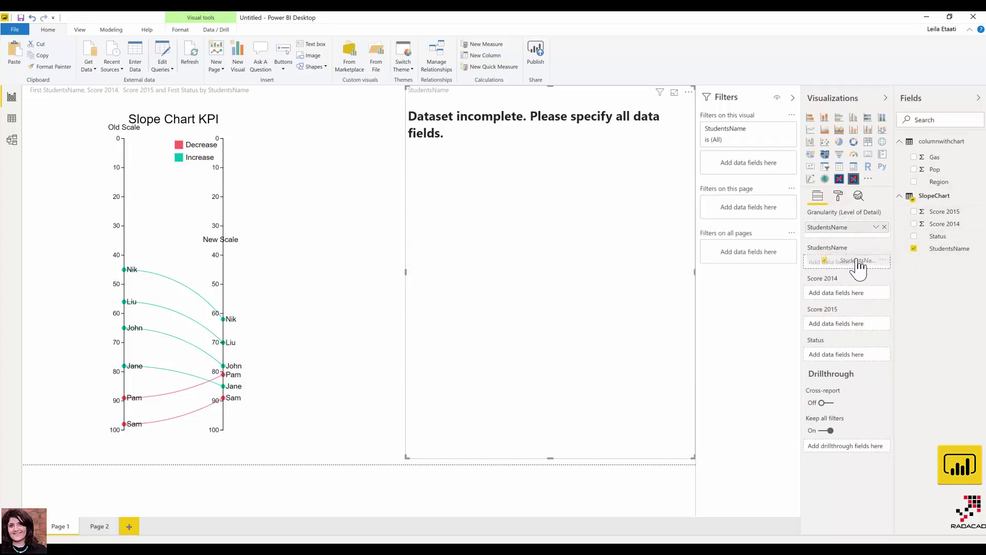
pyautogui.moveTo(937, 236); pyautogui.dragTo(847, 358)
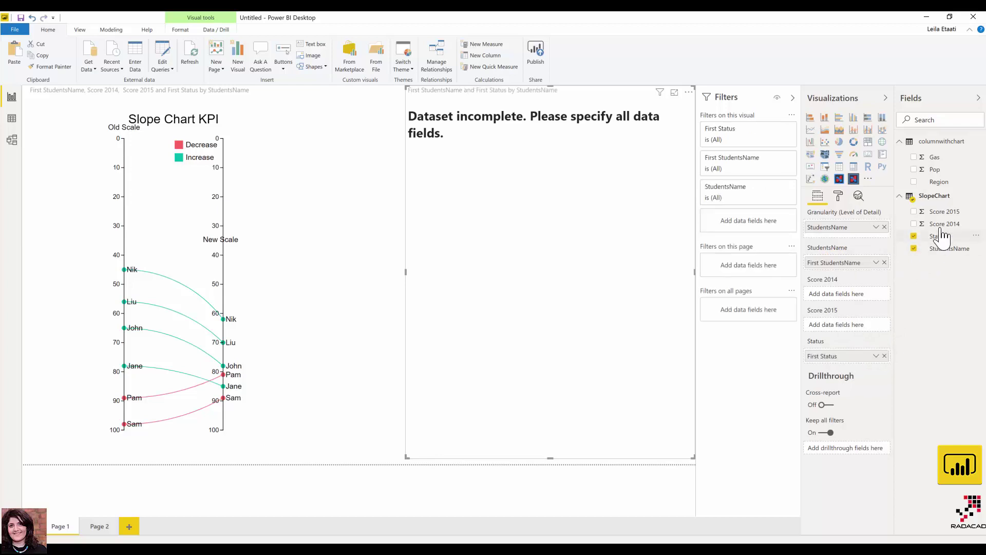
pyautogui.click(941, 223)
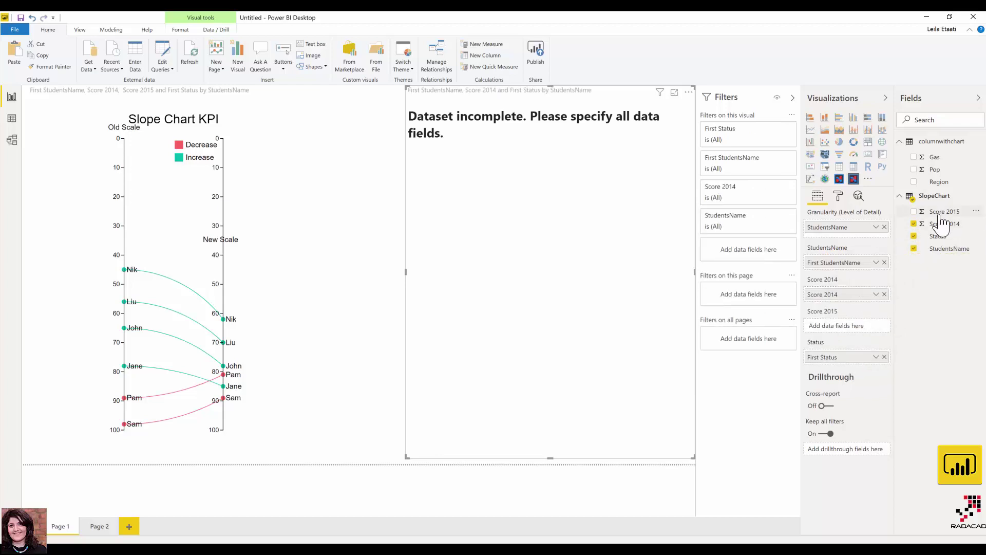
pyautogui.moveTo(941, 212); pyautogui.dragTo(861, 329)
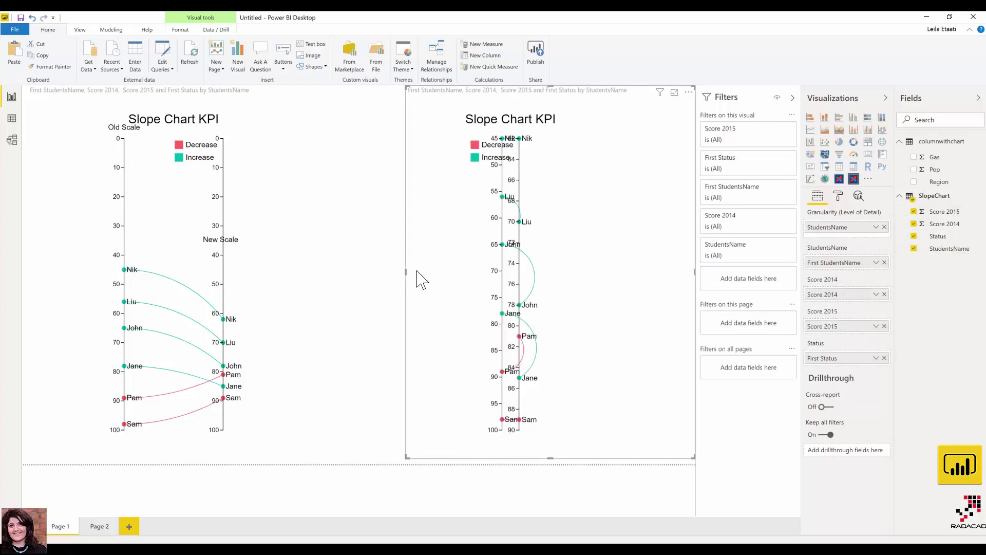
pyautogui.moveTo(408, 280); pyautogui.dragTo(306, 286)
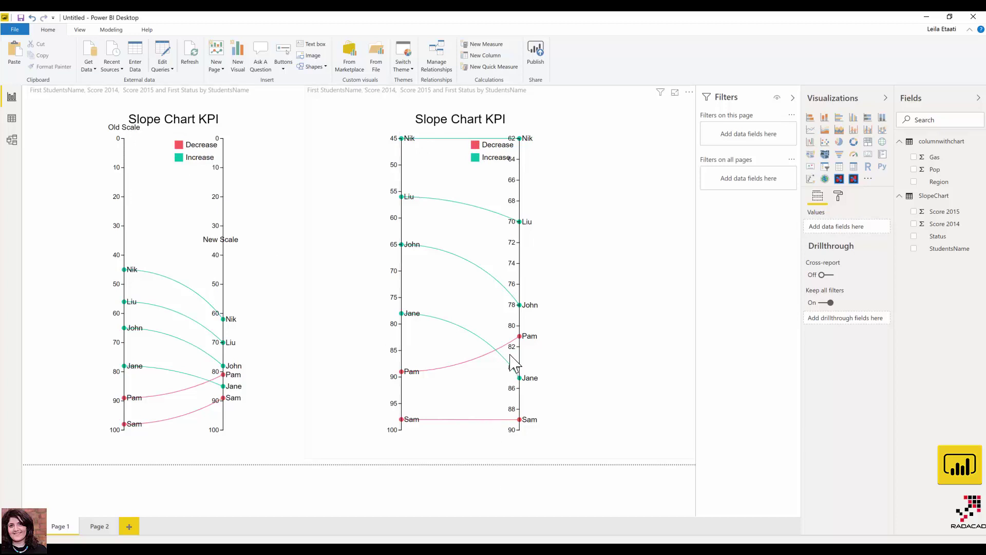
# Step: Switch to Charticulator, review the automatic axis range export options and the original slope chart, and return to Power BI Desktop
pyautogui.moveTo(520, 341)
pyautogui.moveTo(112, 543)
pyautogui.click(97, 524)
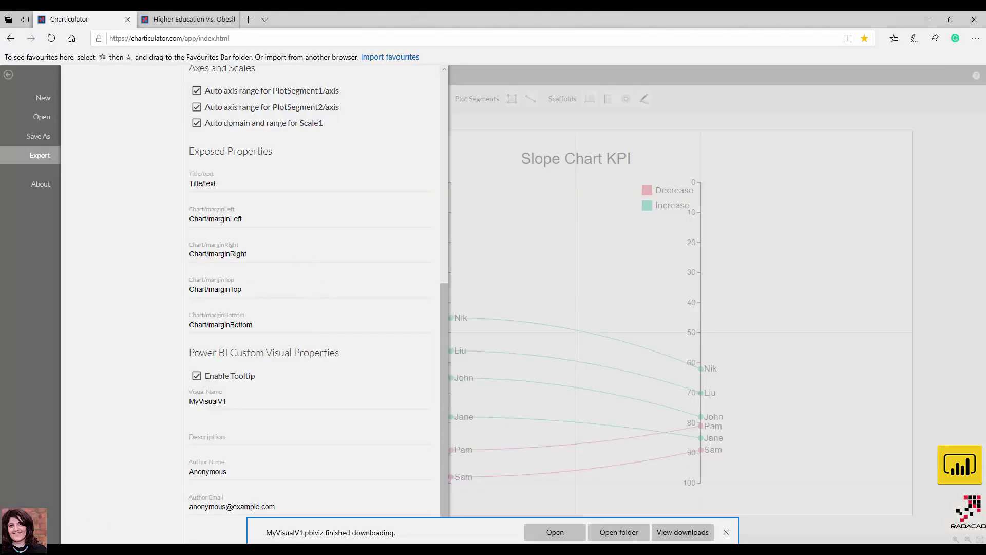
pyautogui.hotkey('alt', 'Tab')
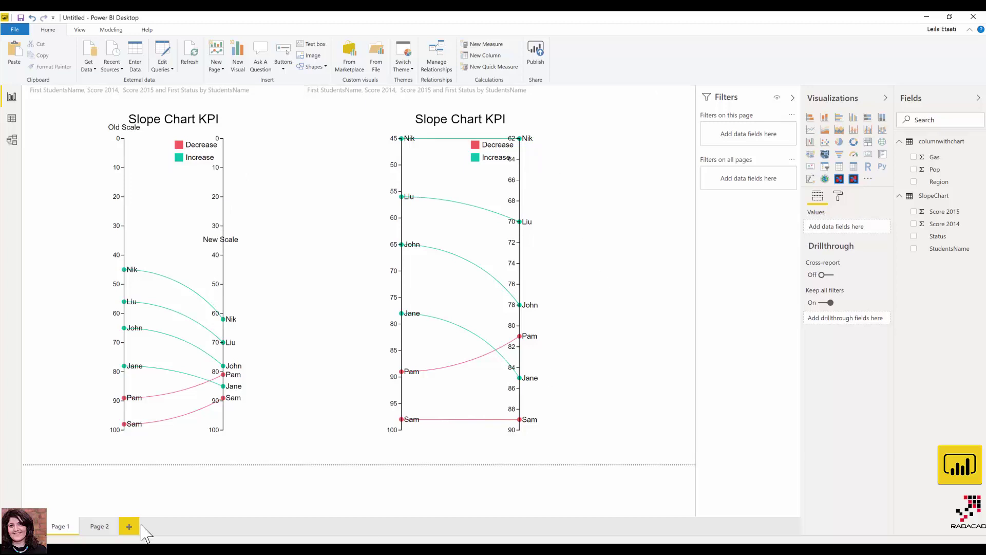
pyautogui.moveTo(79, 539)
pyautogui.click(165, 500)
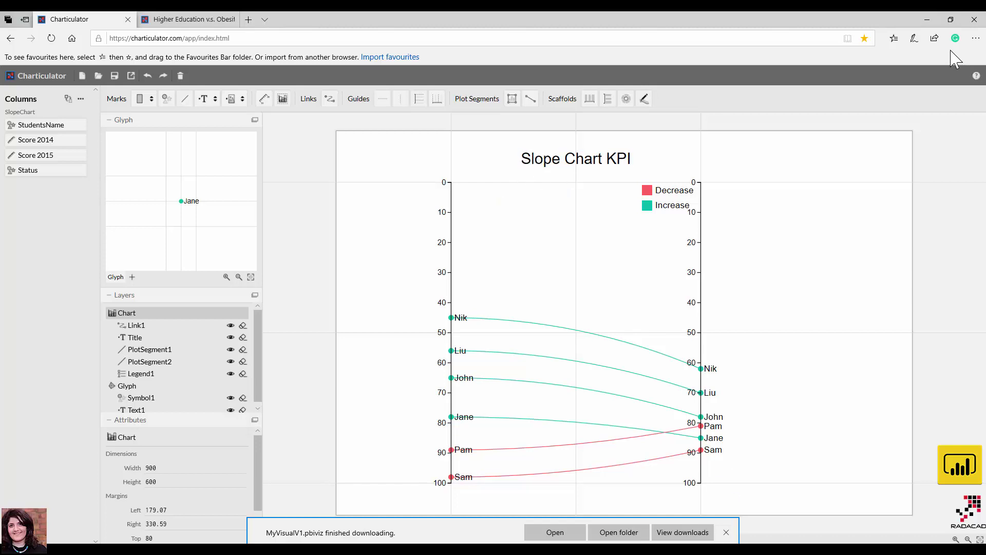
pyautogui.click(929, 21)
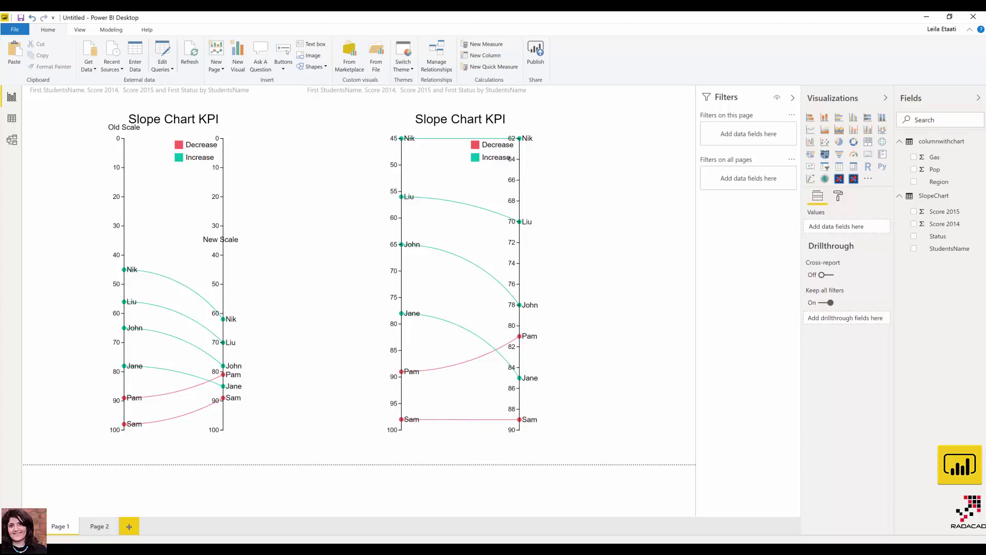
# Step: Read the RADACAD article on drawing a slope chart in Power BI, examining its R code and example charts, and return to Power BI Desktop
pyautogui.hotkey('alt', 'Tab')
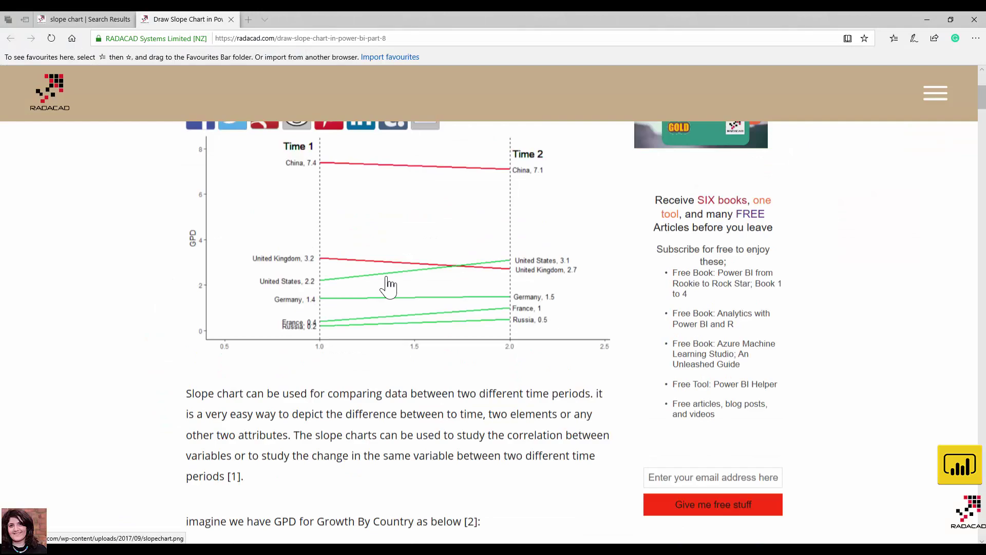
pyautogui.scroll(-3, 388, 286)
pyautogui.scroll(7, 388, 286)
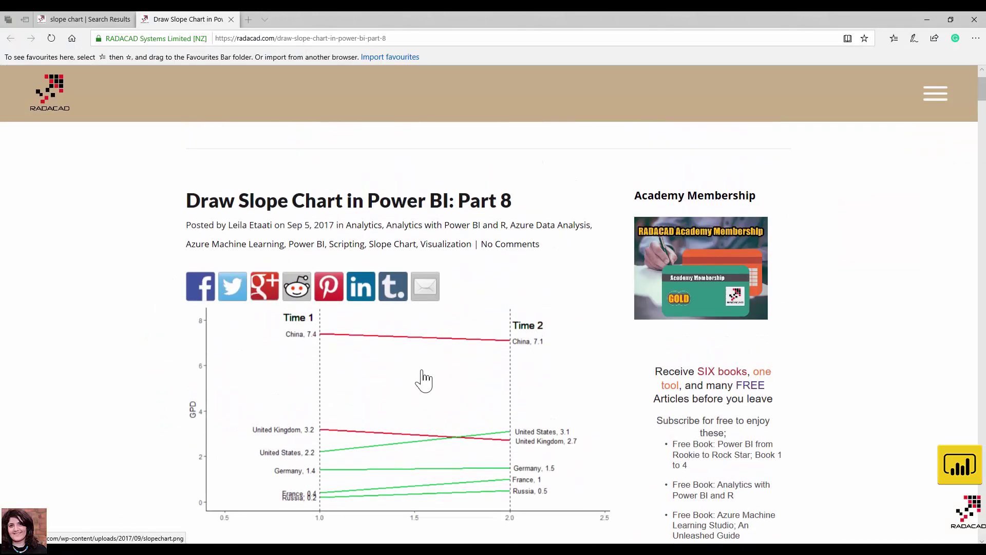
pyautogui.scroll(-8, 423, 380)
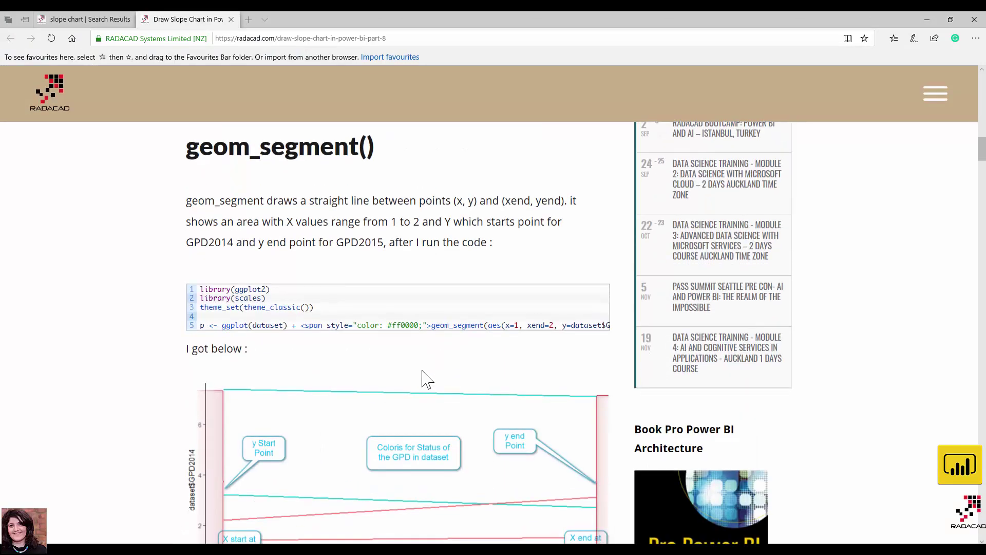
pyautogui.scroll(5, 424, 380)
pyautogui.scroll(-5, 275, 282)
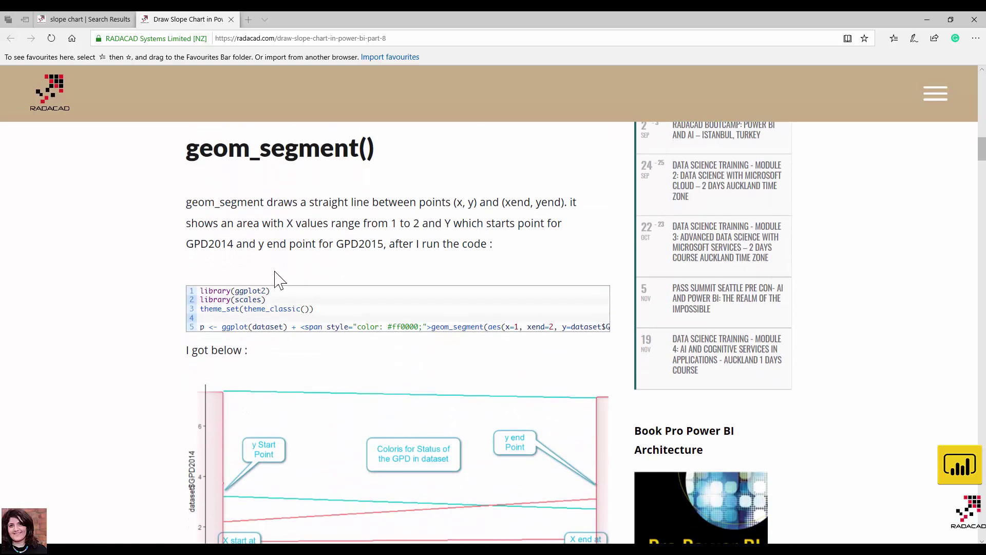
pyautogui.scroll(-12, 292, 323)
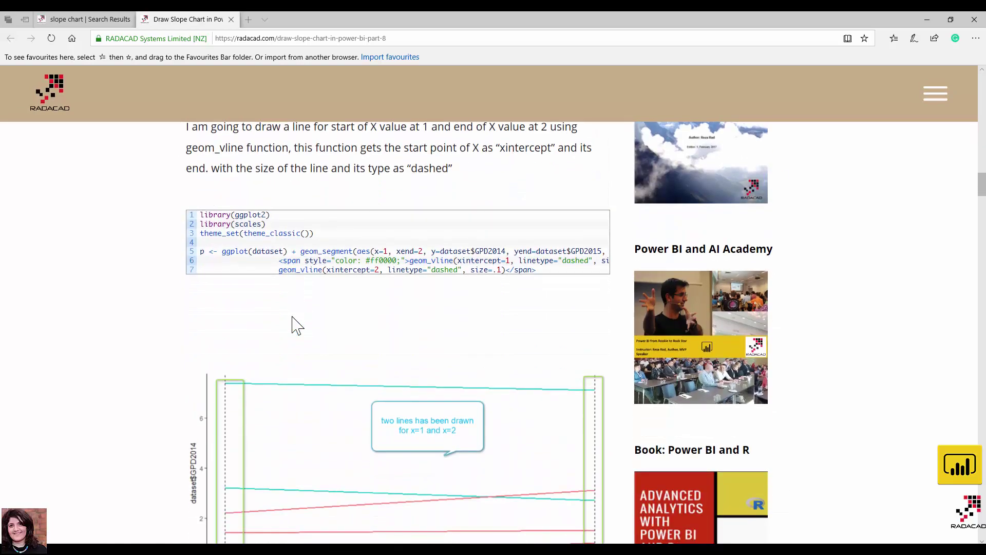
pyautogui.scroll(-10, 292, 317)
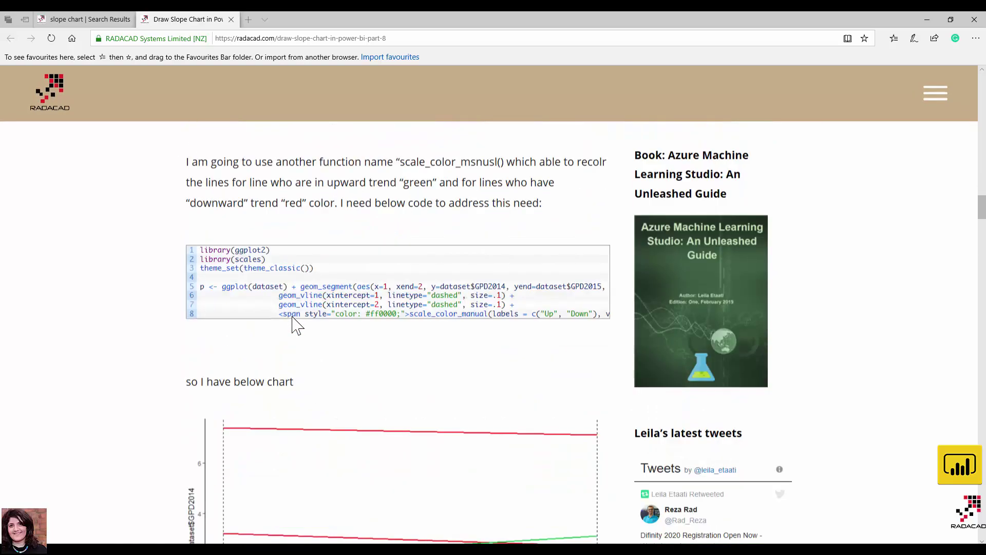
pyautogui.scroll(-12, 295, 319)
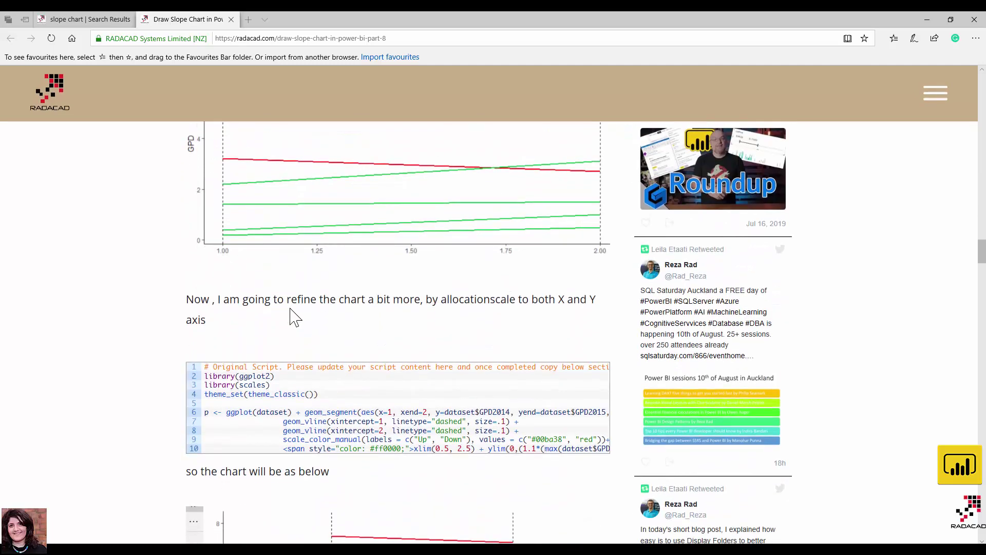
pyautogui.scroll(3, 235, 334)
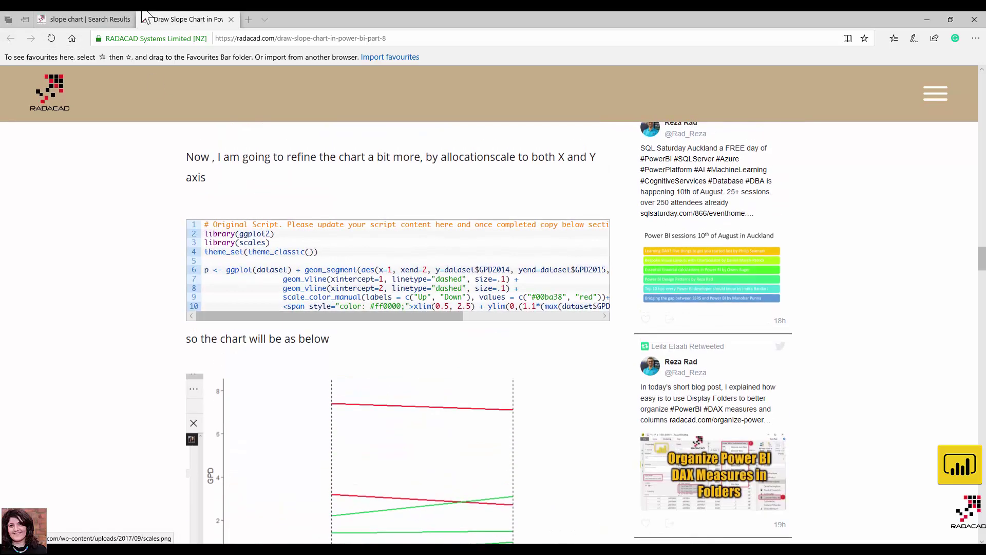
pyautogui.click(926, 20)
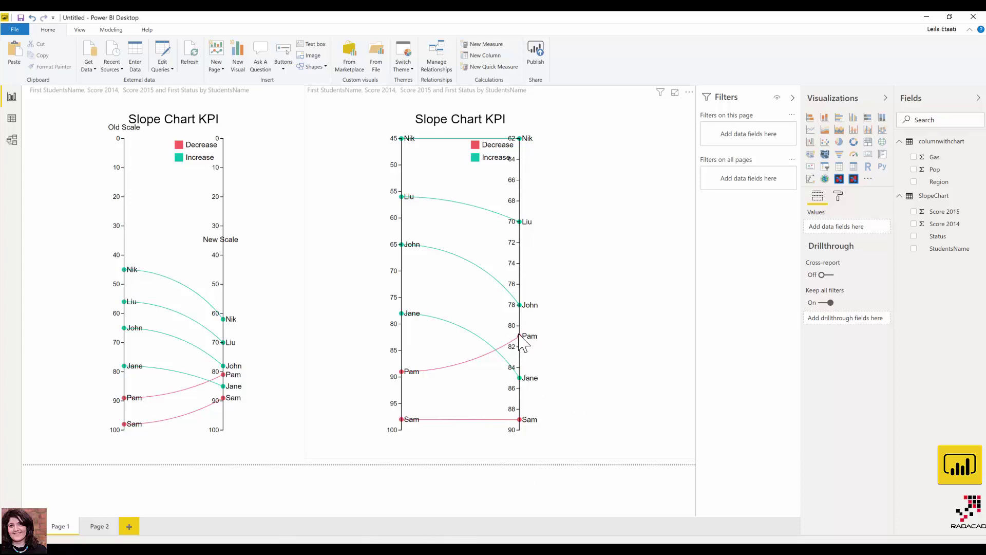
pyautogui.moveTo(403, 380)
pyautogui.moveTo(110, 545)
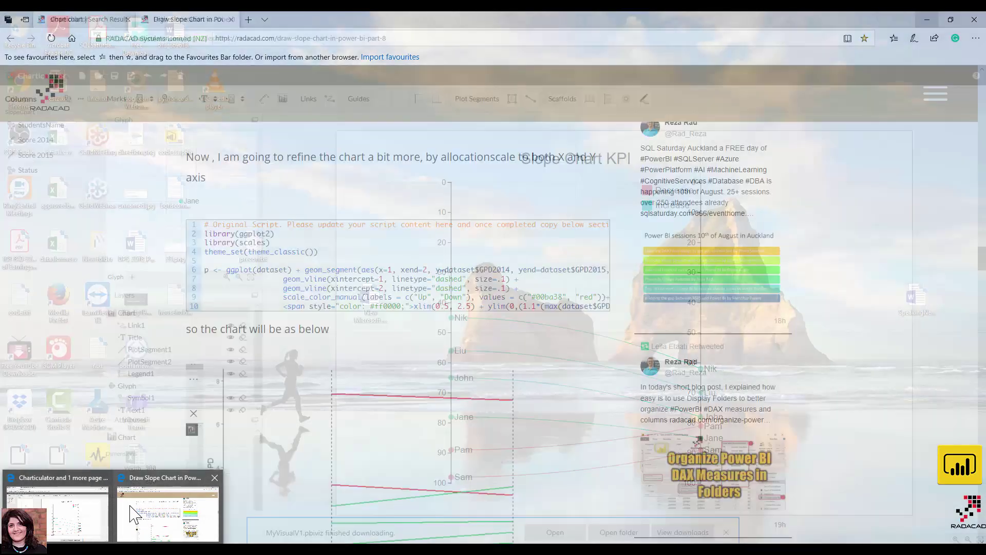
pyautogui.click(168, 513)
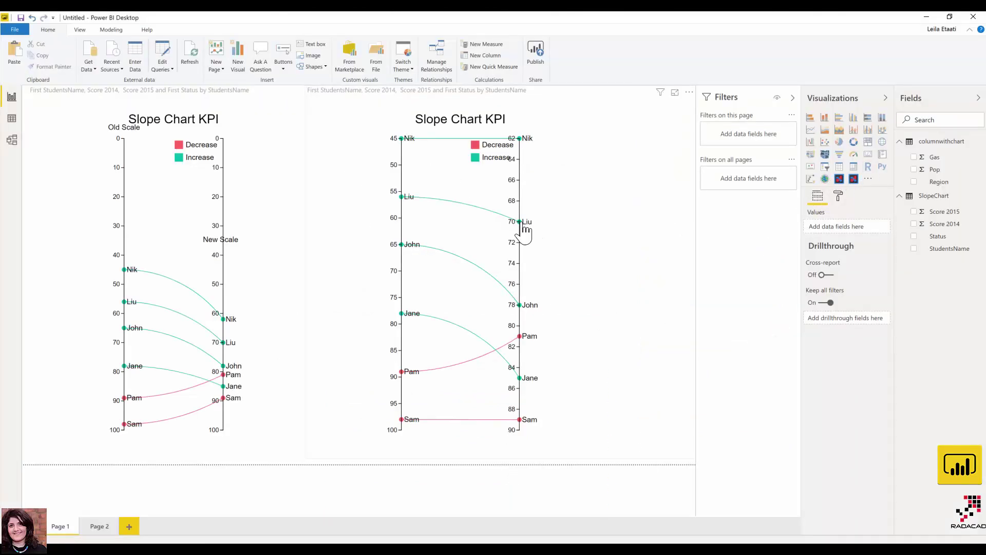
pyautogui.moveTo(521, 222)
pyautogui.click(621, 162)
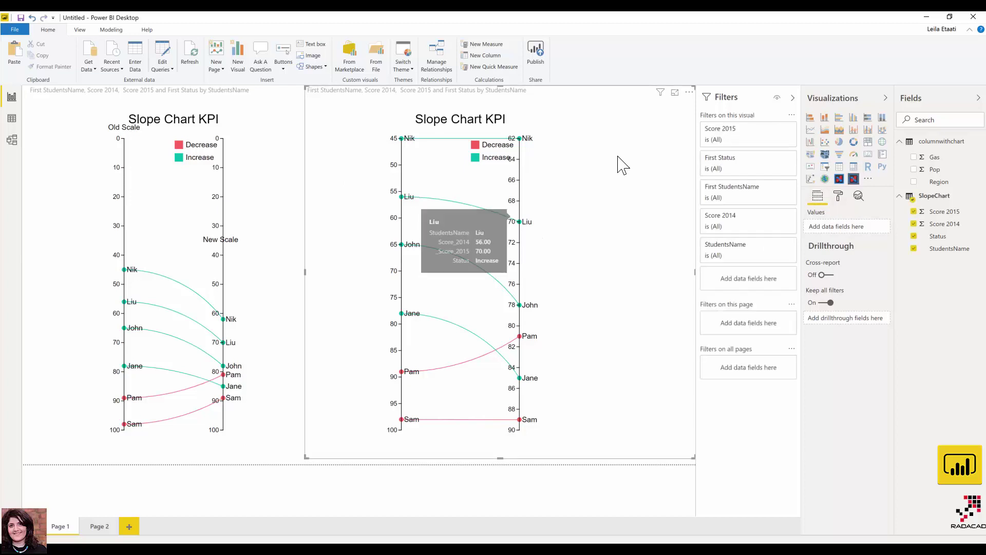
pyautogui.click(824, 166)
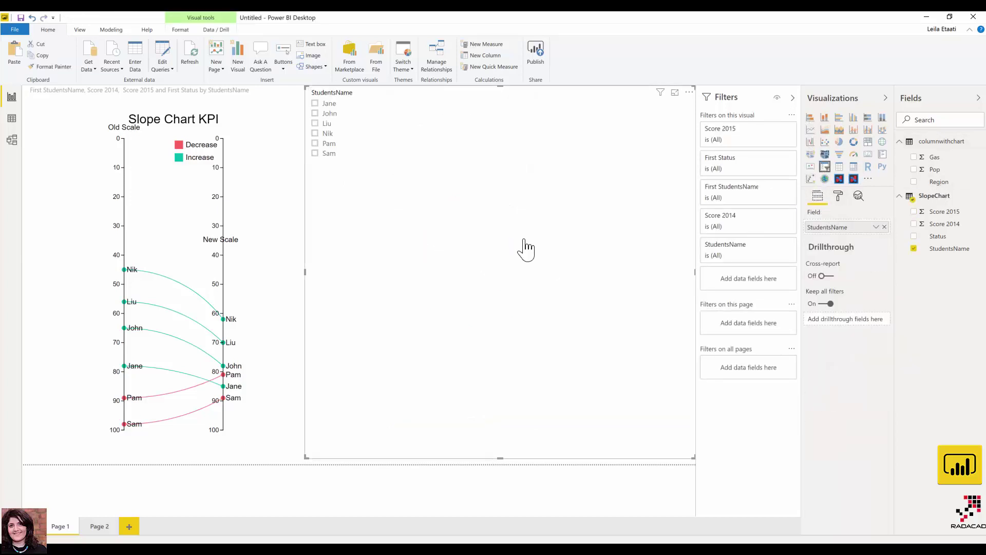
pyautogui.hotkey('ctrl', 'z')
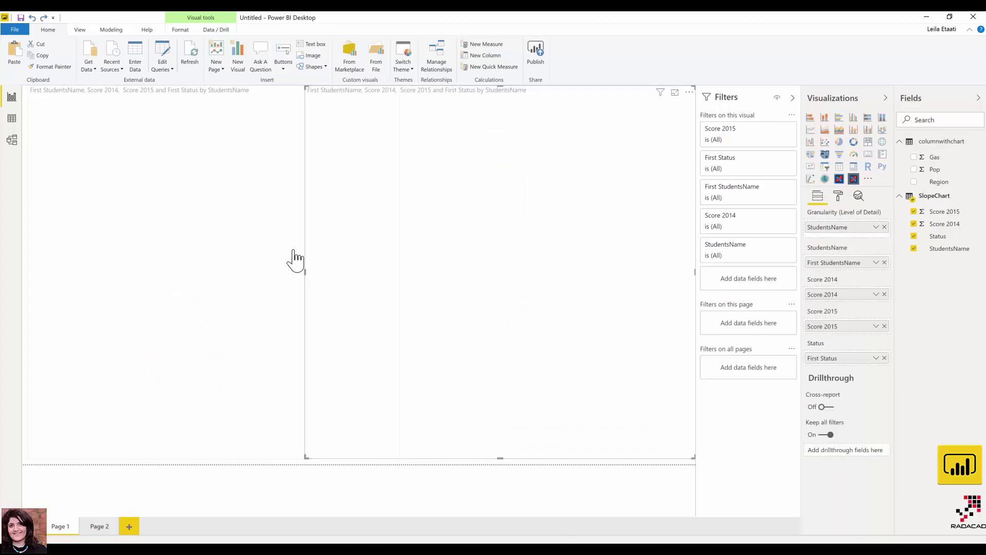
# Step: Remove the older slope chart with the Old Scale and New Scale labels from the report page
pyautogui.click(277, 119)
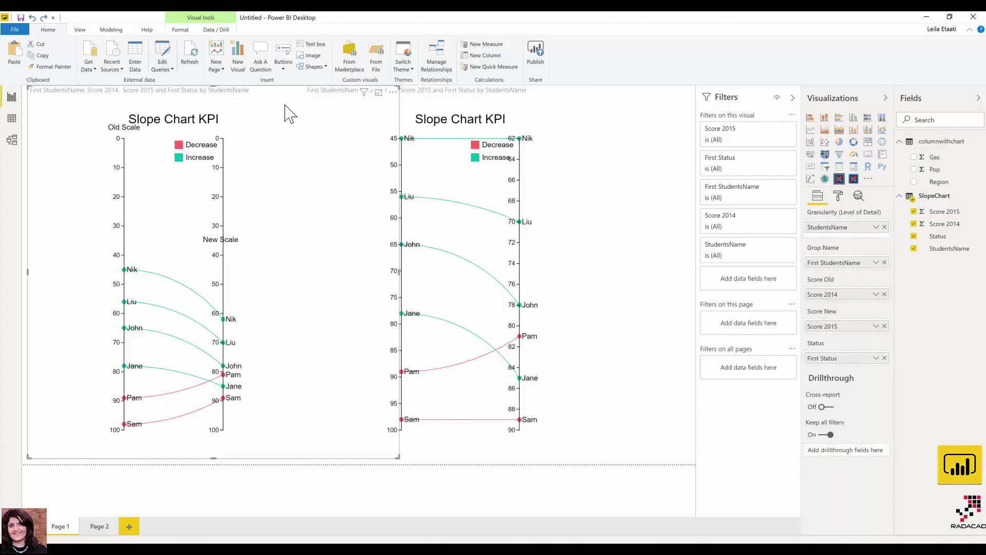
pyautogui.click(391, 93)
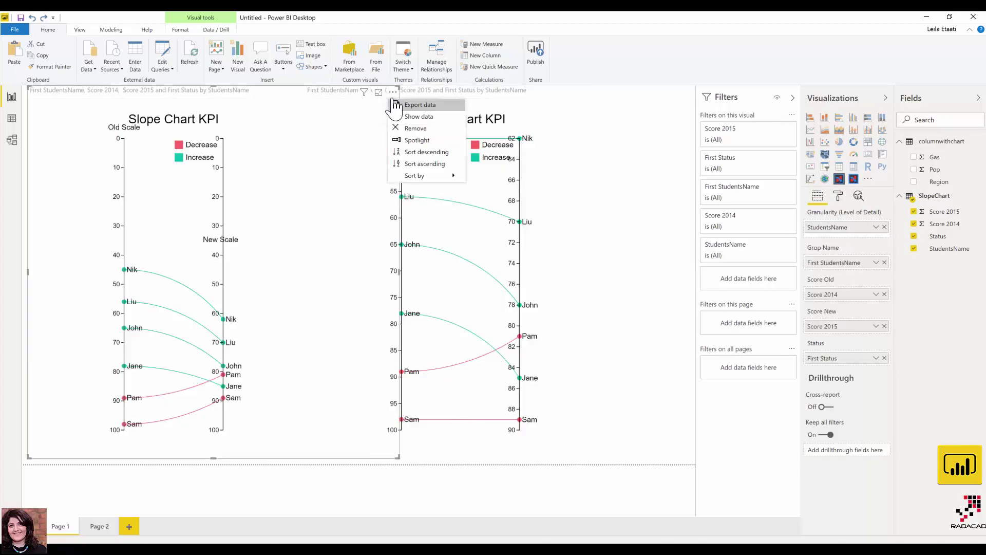
pyautogui.click(400, 126)
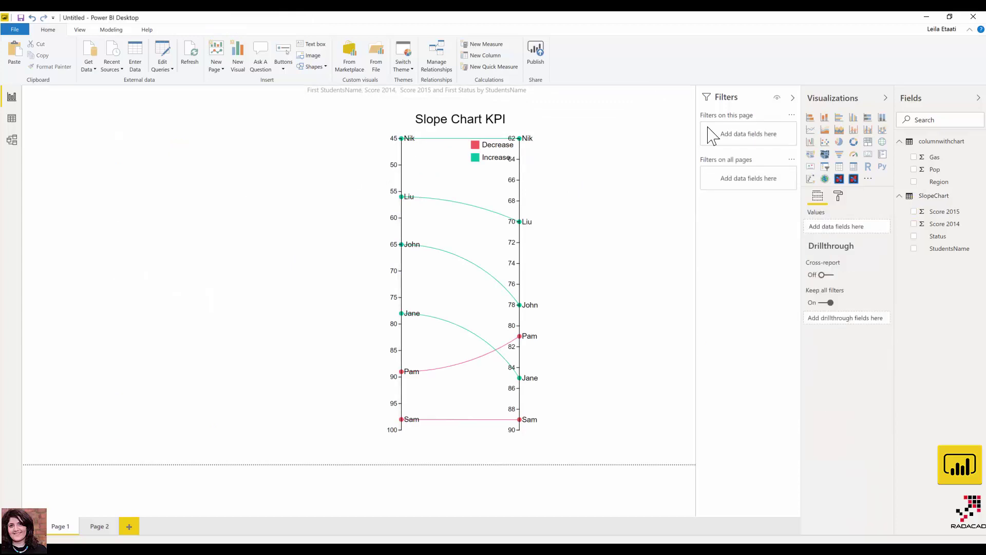
# Step: Add a slicer to the report page, shrink it to fit beside the slope chart, and assign the Status field to it
pyautogui.click(825, 167)
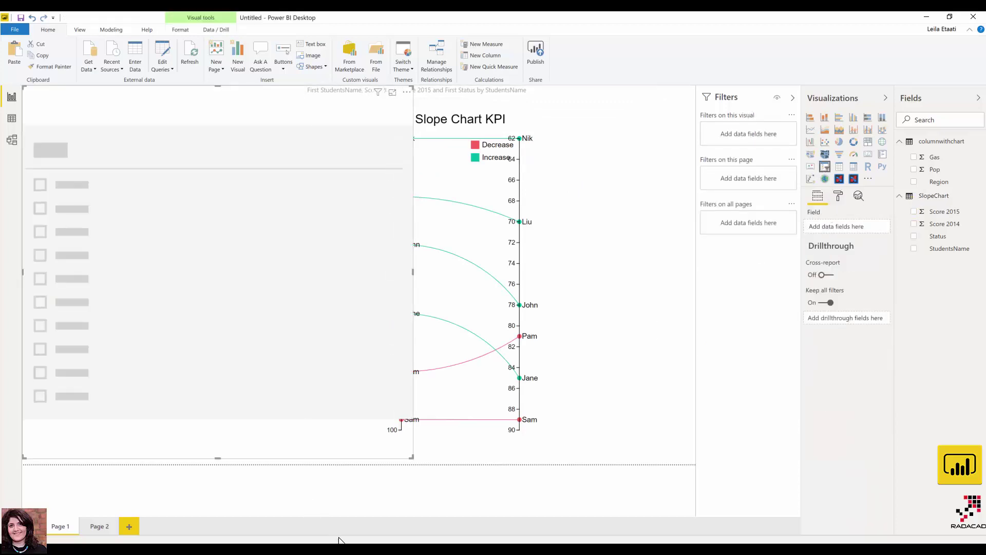
pyautogui.moveTo(412, 456); pyautogui.dragTo(306, 317)
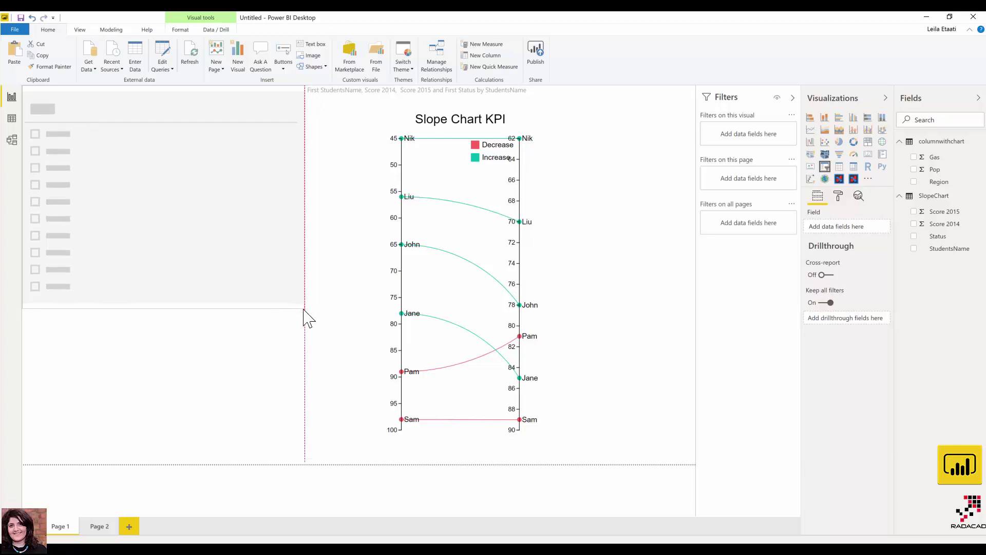
pyautogui.click(306, 315)
pyautogui.moveTo(942, 237); pyautogui.dragTo(214, 187)
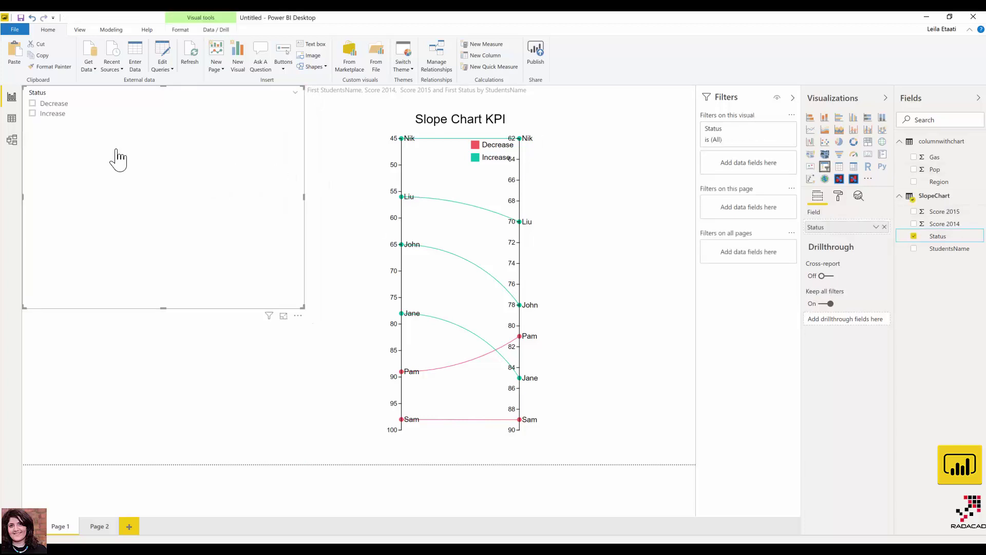
# Step: Test the slicer by filtering the slope chart to Increase, inspect the point at 56 on the 2014 axis, and clear the filter
pyautogui.click(32, 103)
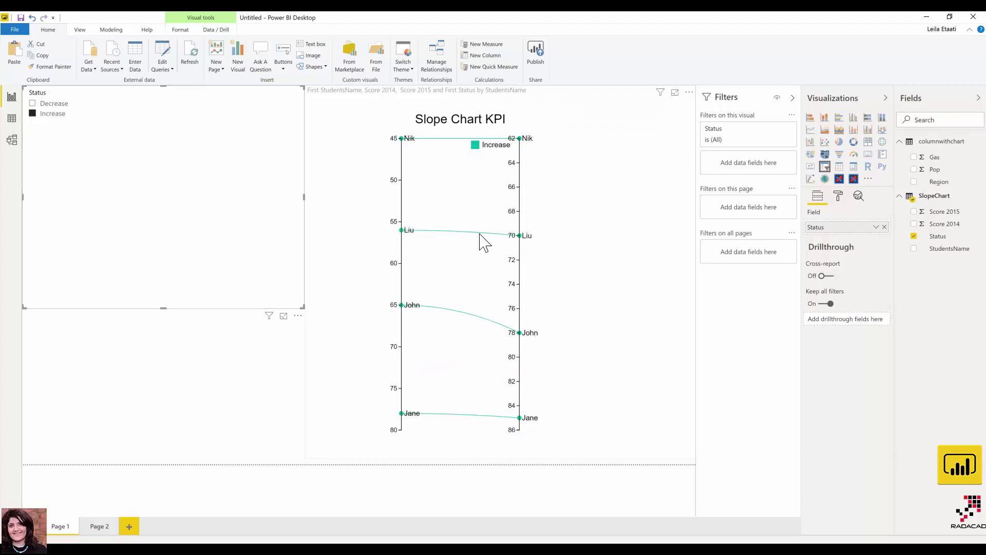
pyautogui.click(480, 232)
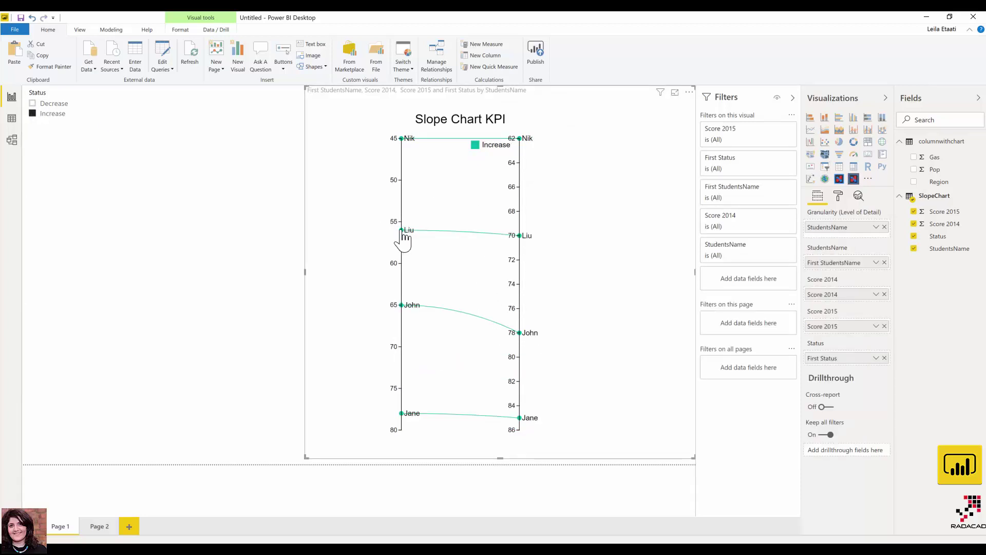
pyautogui.click(402, 231)
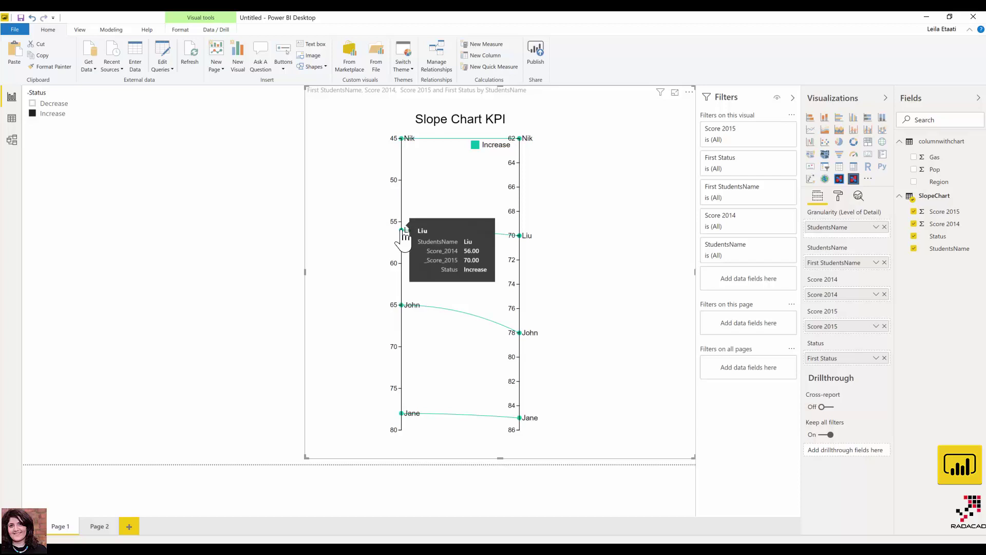
pyautogui.click(33, 113)
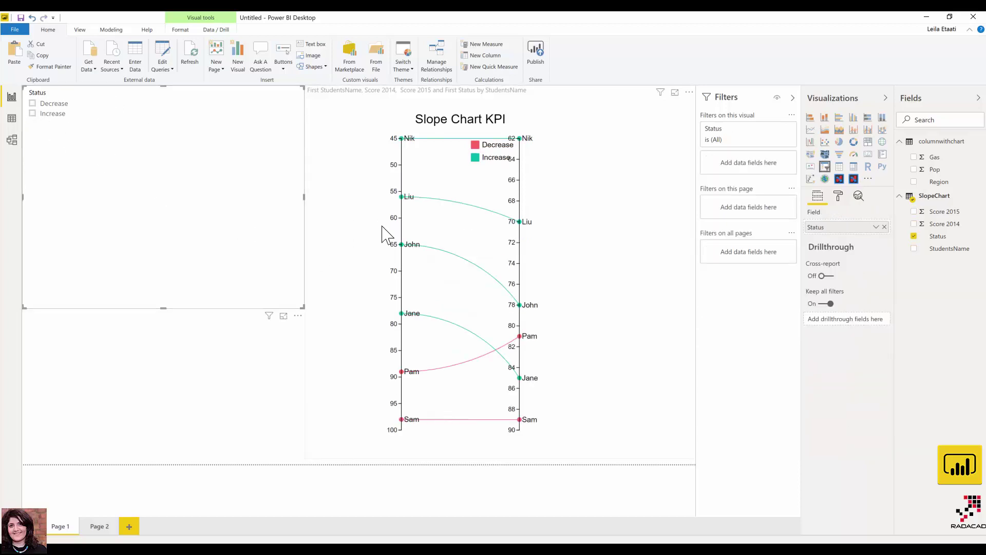
pyautogui.moveTo(404, 247)
# Step: Convert the Status slicer into a pie chart and use the count of StudentsName as its values
pyautogui.click(839, 142)
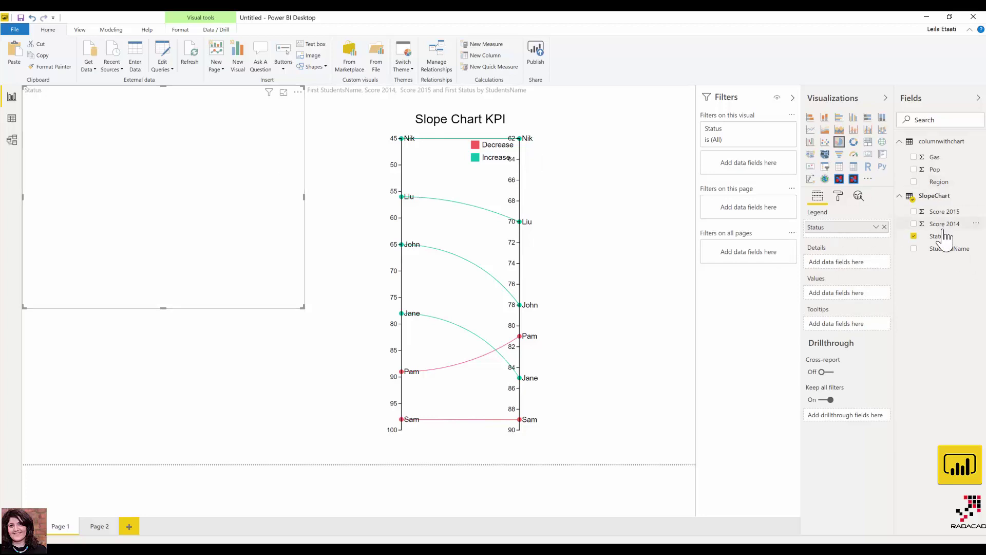
pyautogui.moveTo(946, 248)
pyautogui.mouseDown()
pyautogui.moveTo(849, 272)
pyautogui.moveTo(869, 301)
pyautogui.moveTo(842, 303)
pyautogui.mouseUp()
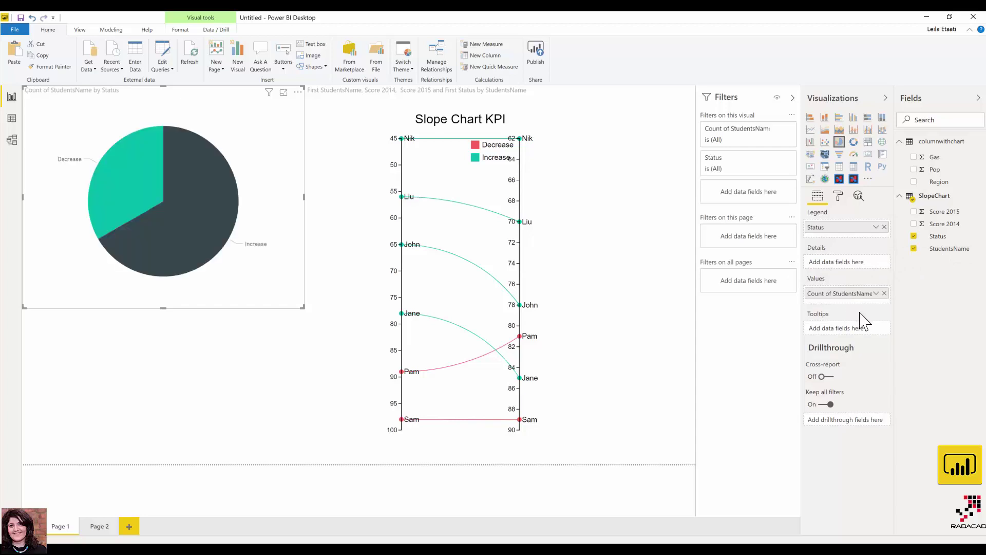
# Step: Test cross-highlighting on the pie chart by selecting the slope chart points near 65, 56 and 89 on the 2014 axis in turn
pyautogui.click(400, 246)
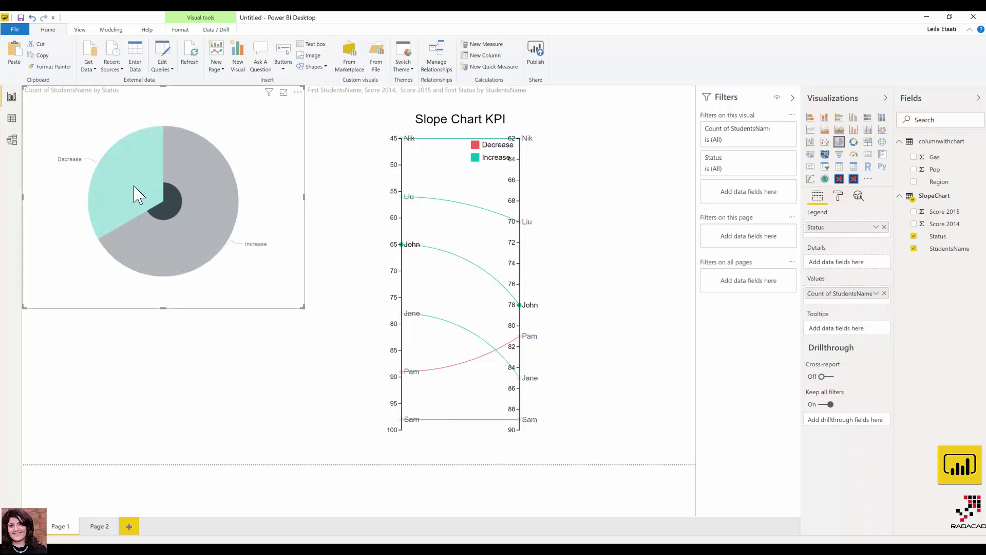
pyautogui.moveTo(191, 211)
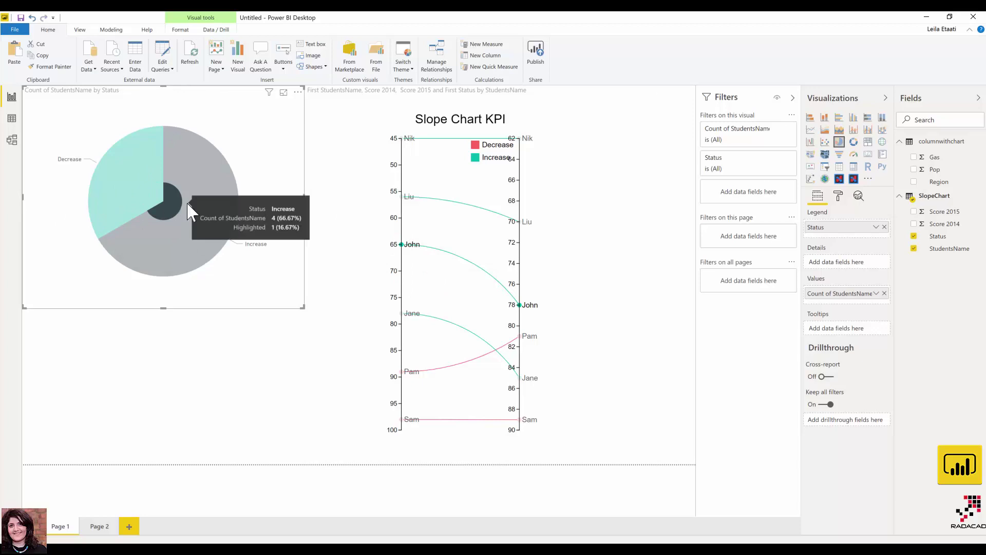
pyautogui.click(404, 199)
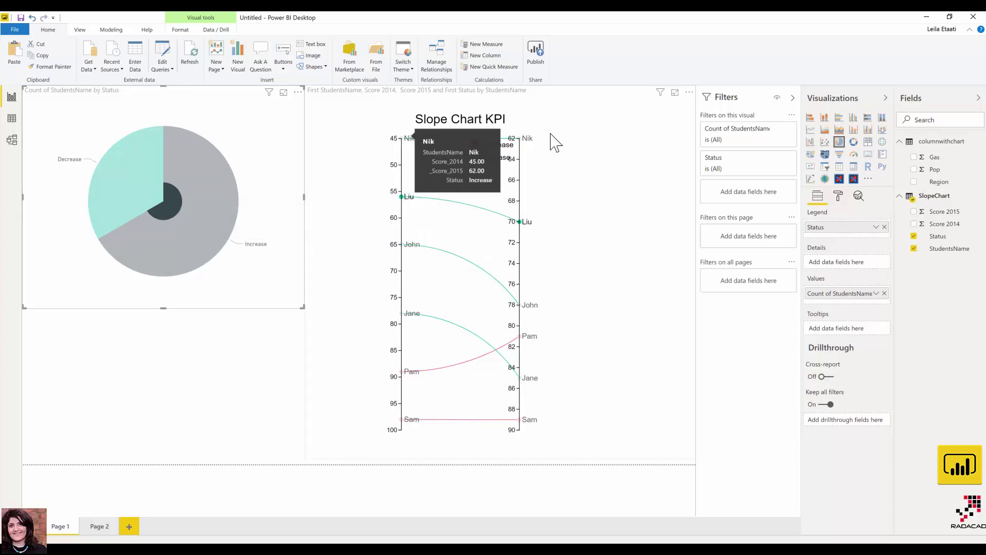
pyautogui.click(403, 372)
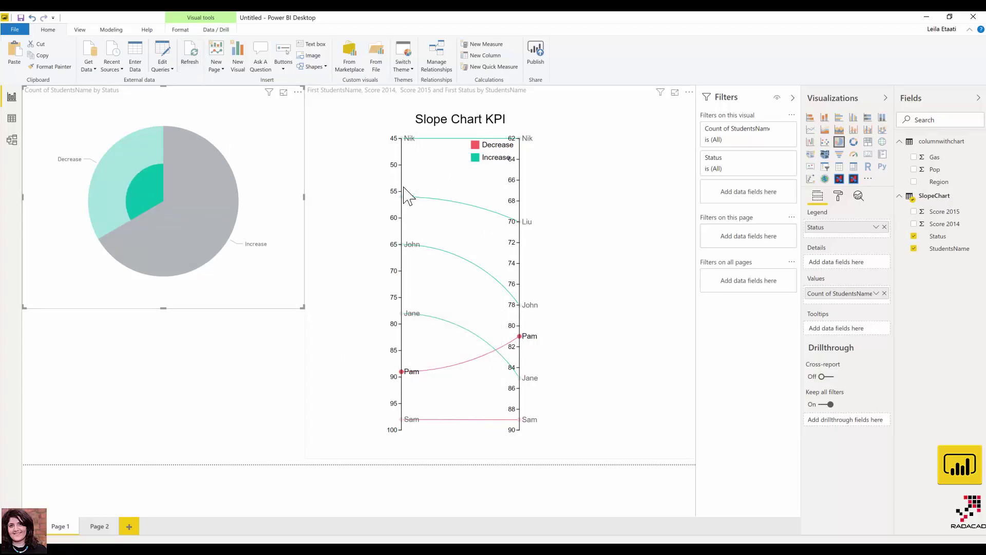